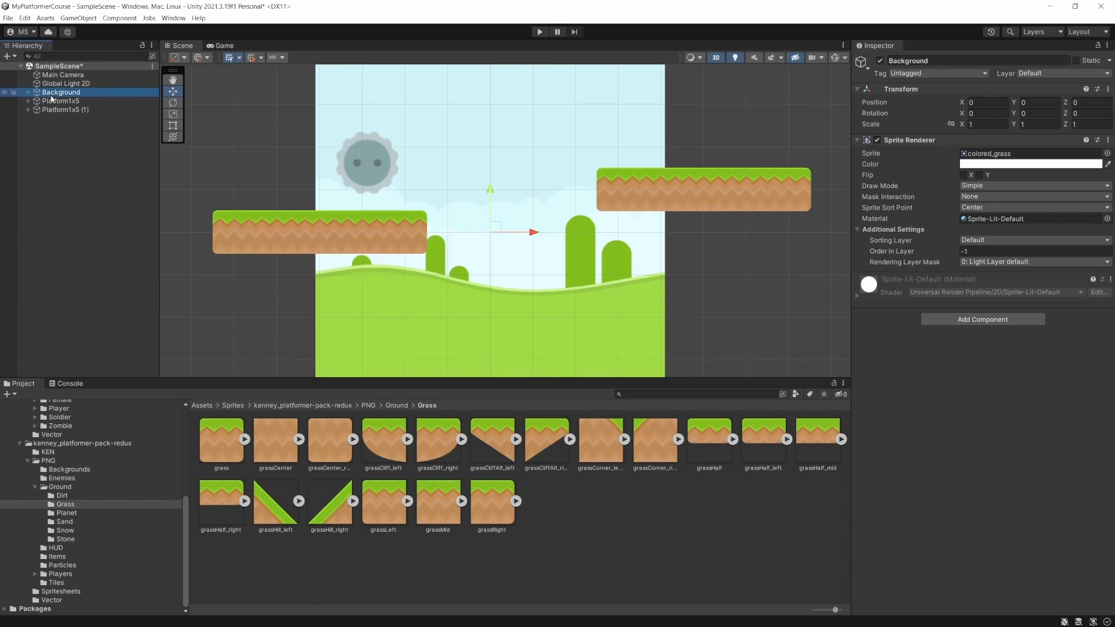
Step: Move the BackgroundObjects object out of its Background parent to the scene's root level, above Background
{"action": "left_click", "coordinate": [28, 92]}
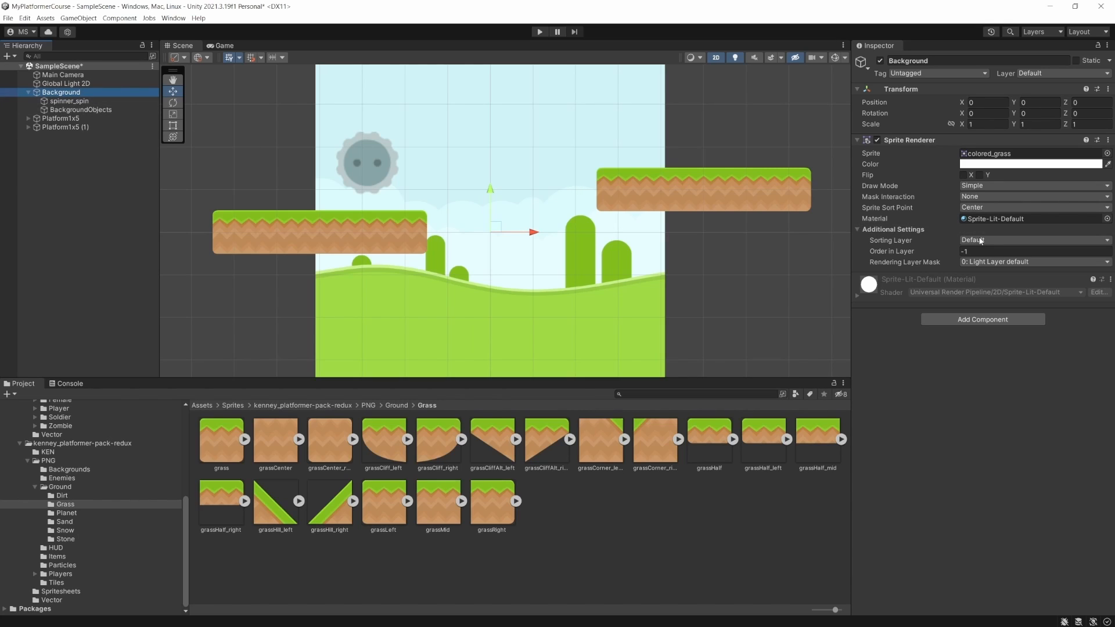
{"action": "left_click", "coordinate": [78, 110]}
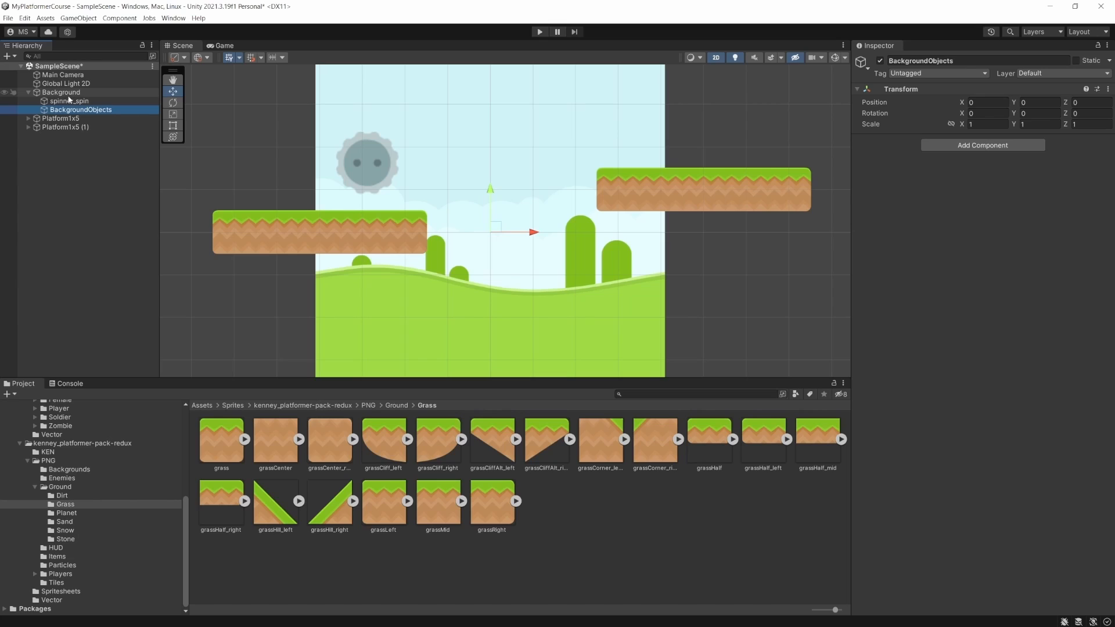
{"action": "left_click", "coordinate": [61, 94]}
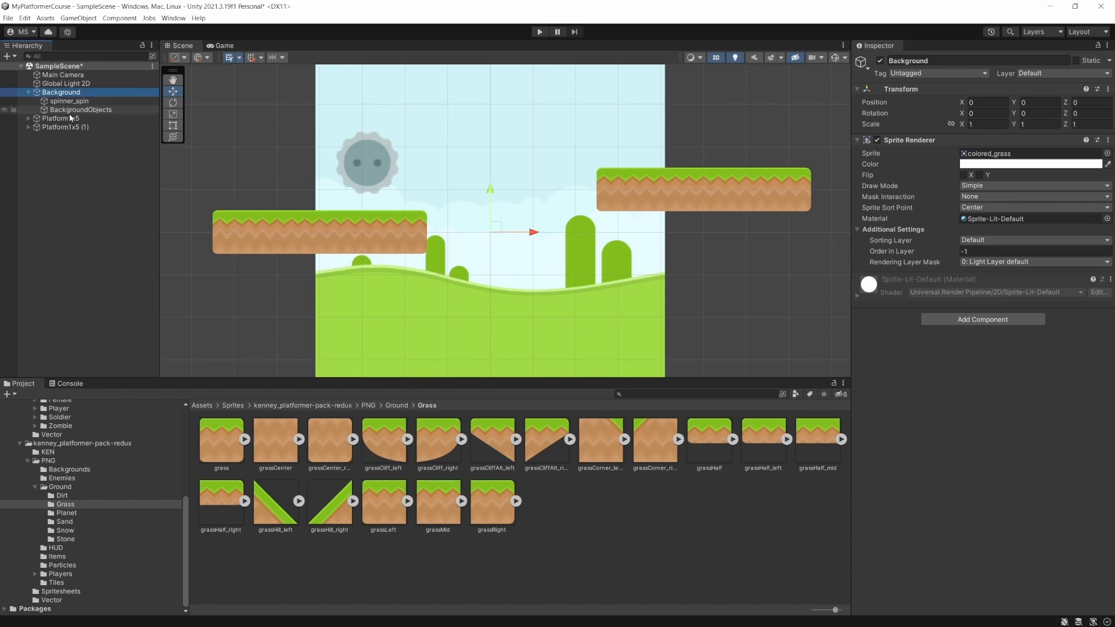
{"action": "left_click", "coordinate": [73, 110]}
{"action": "left_click_drag", "start_coordinate": [67, 111], "coordinate": [52, 93]}
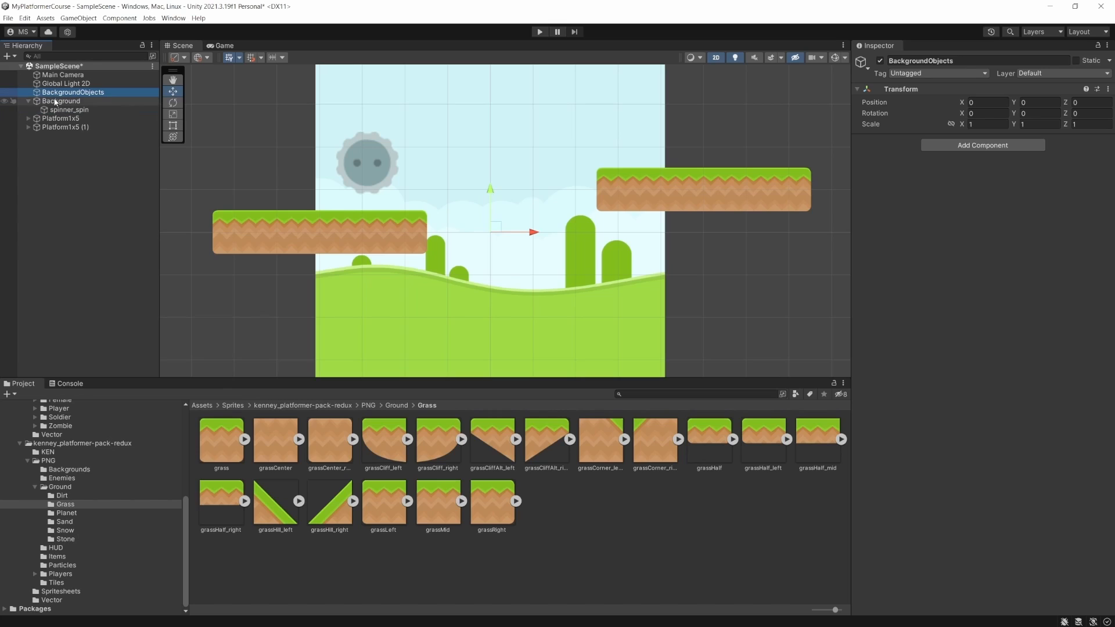
Step: Make spinner_spin a child of BackgroundObjects instead of Background
{"action": "left_click", "coordinate": [56, 111]}
{"action": "left_click_drag", "start_coordinate": [56, 111], "coordinate": [56, 93]}
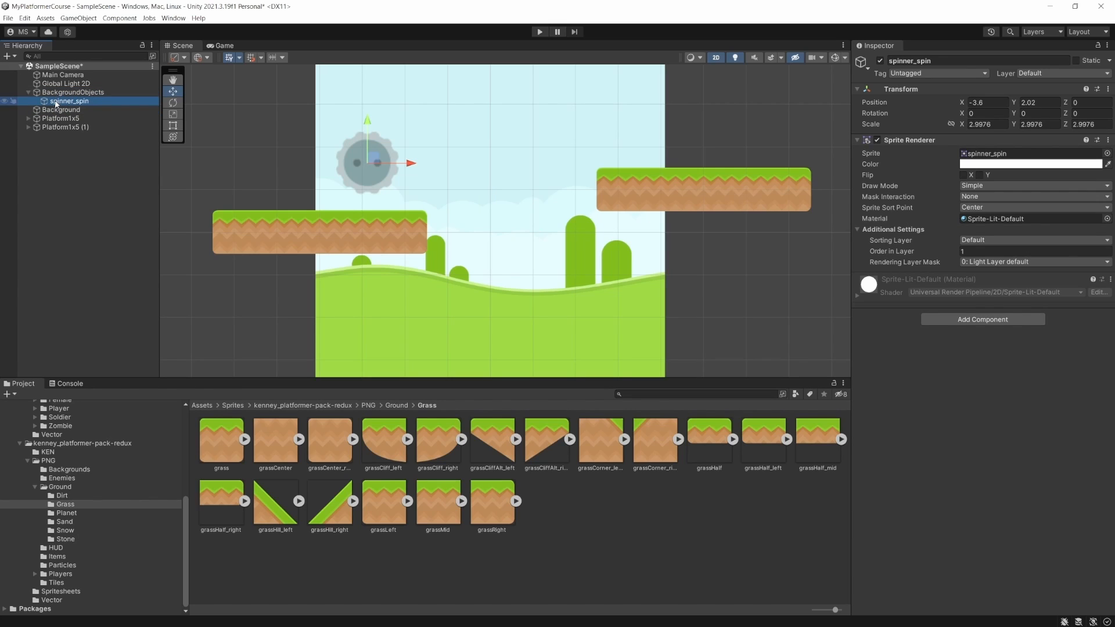
{"action": "left_click", "coordinate": [63, 92]}
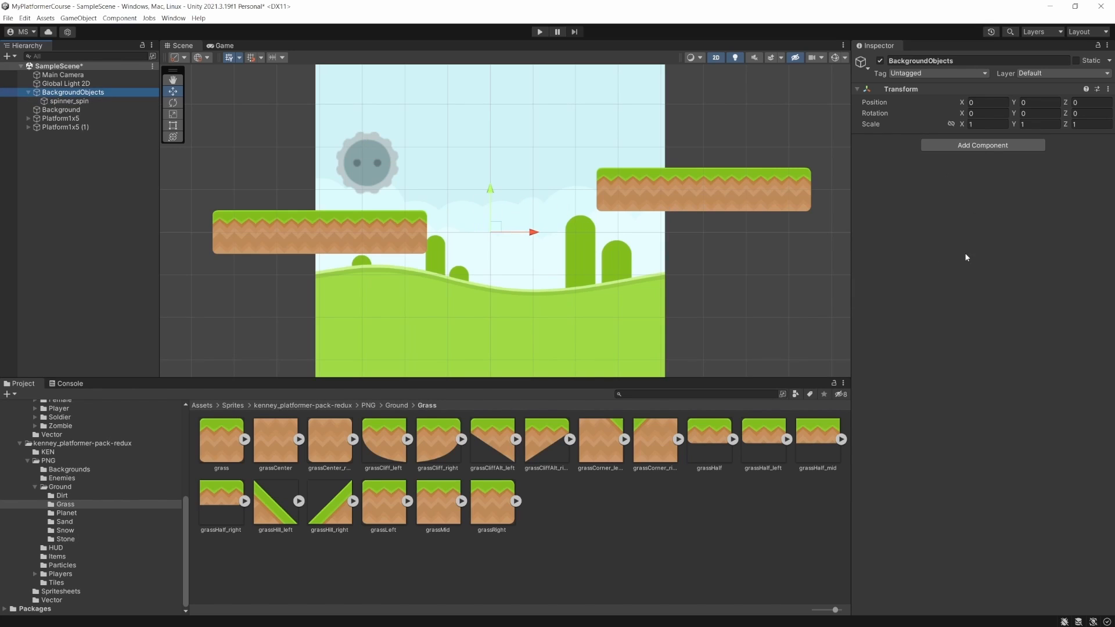
{"action": "left_click", "coordinate": [62, 101]}
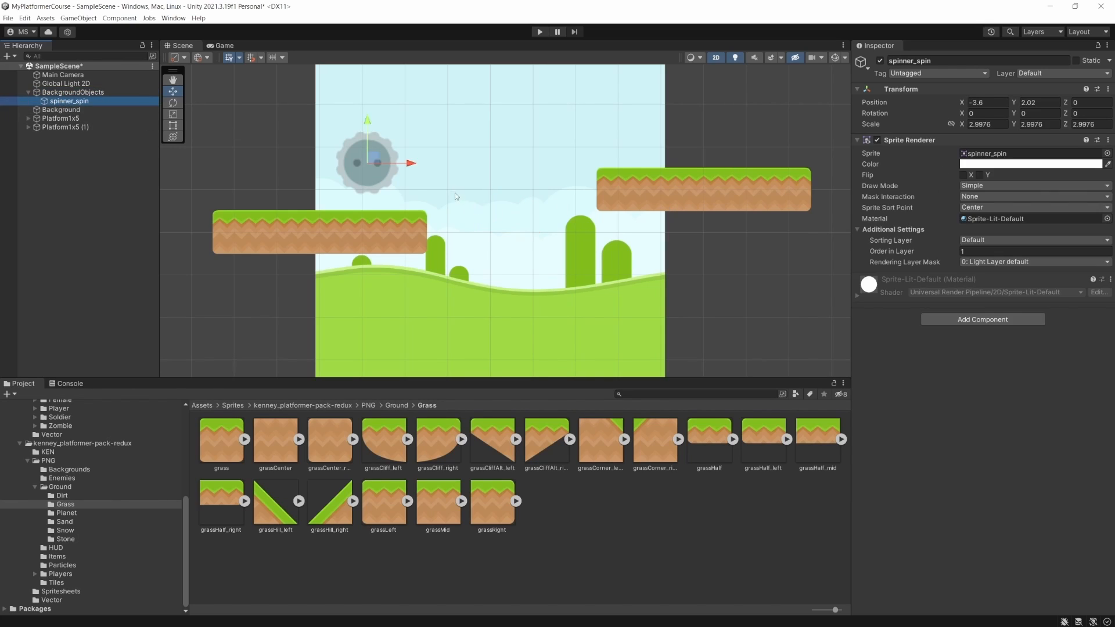
Step: Rename the Background object to BackgroundImage and parent it under BackgroundObjects below spinner_spin
{"action": "left_click", "coordinate": [87, 110]}
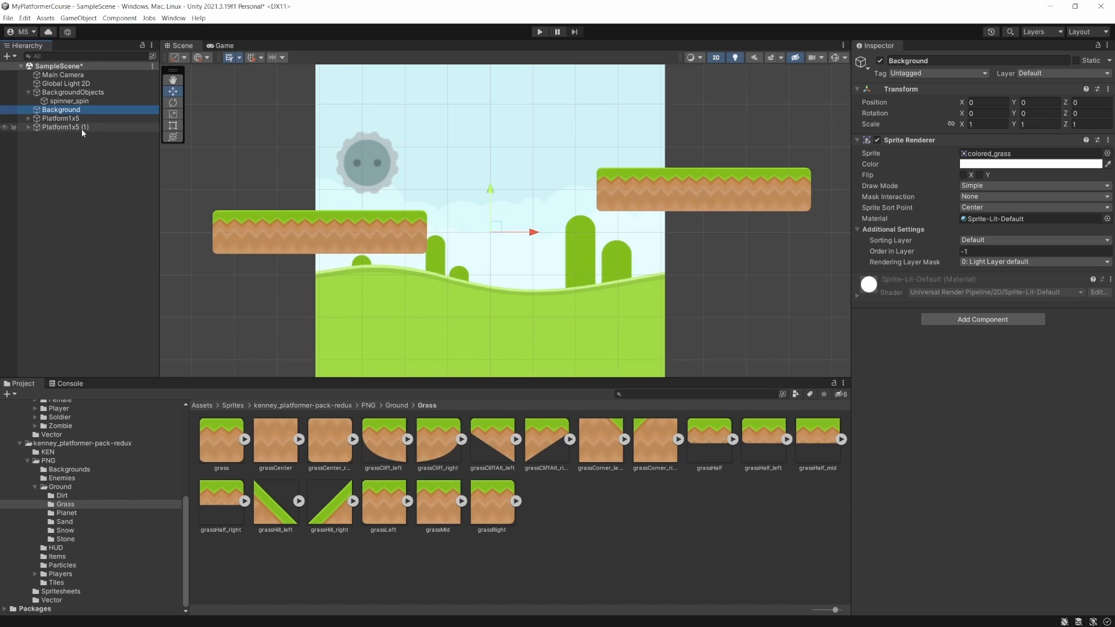
{"action": "key", "text": "F2"}
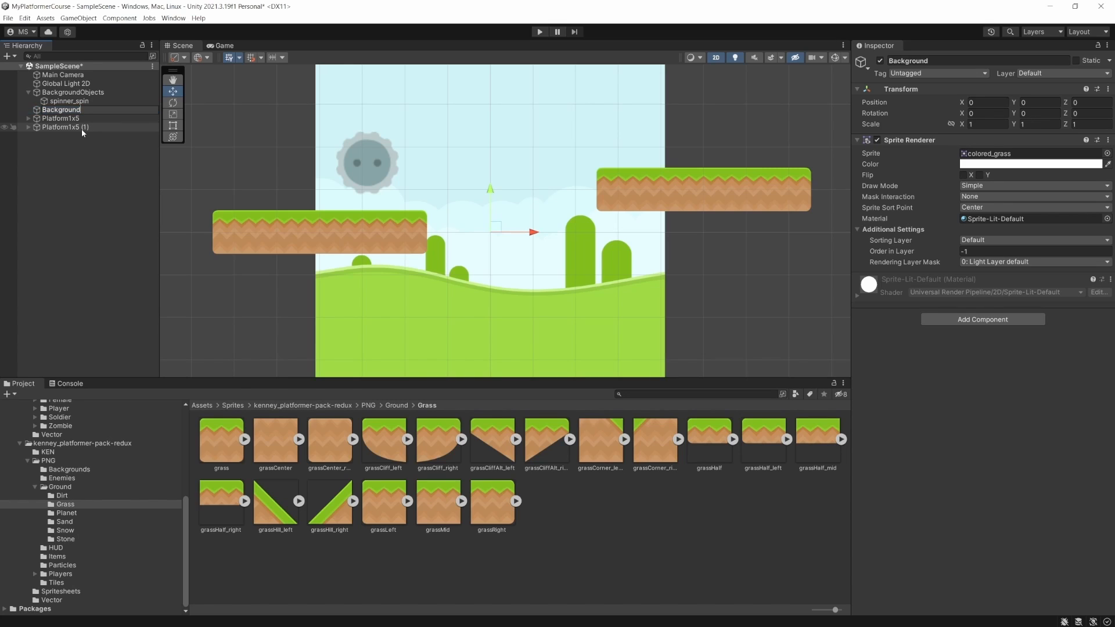
{"action": "type", "text": "Image"}
{"action": "key", "text": "Return"}
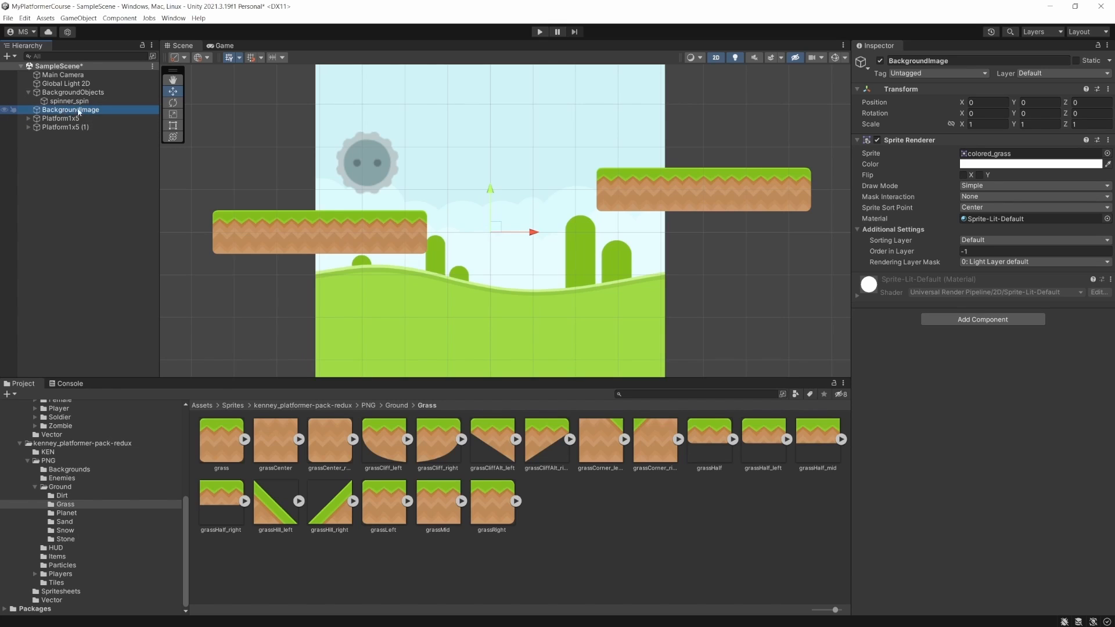
{"action": "left_click_drag", "start_coordinate": [68, 110], "coordinate": [83, 101]}
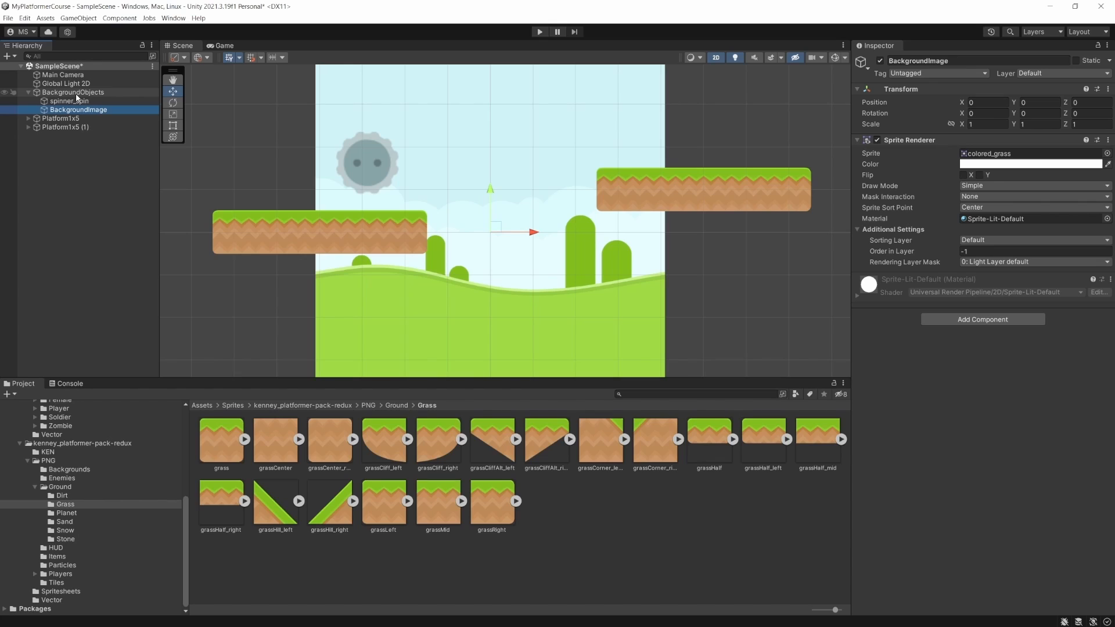
Step: Starting from BackgroundImage's sorting layer setting, add a new sorting layer named Background
{"action": "left_click", "coordinate": [78, 93]}
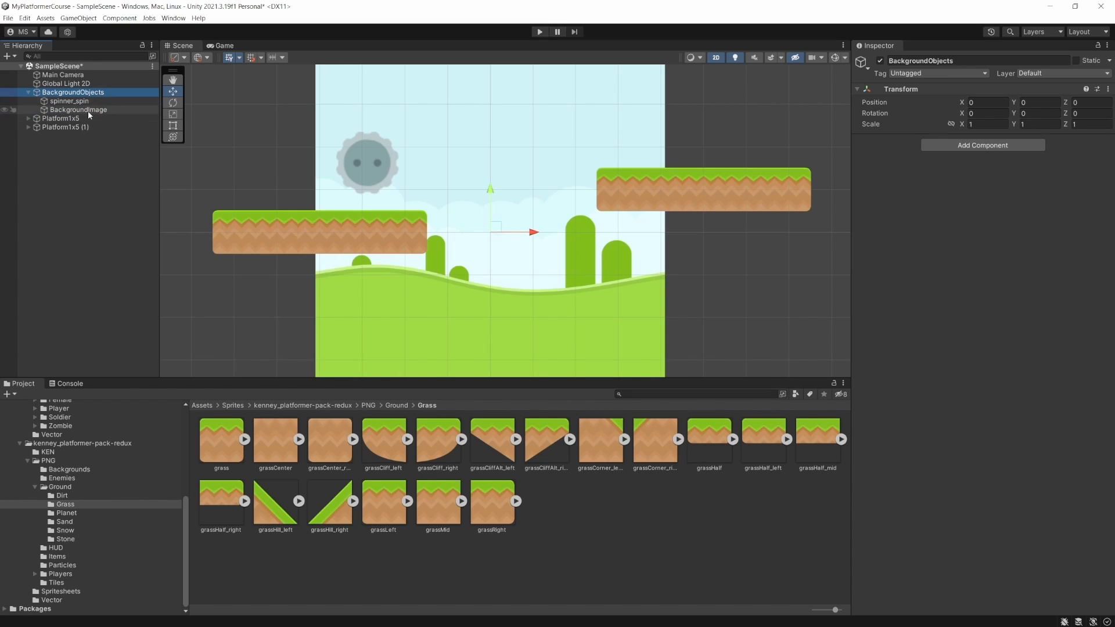
{"action": "left_click", "coordinate": [87, 109]}
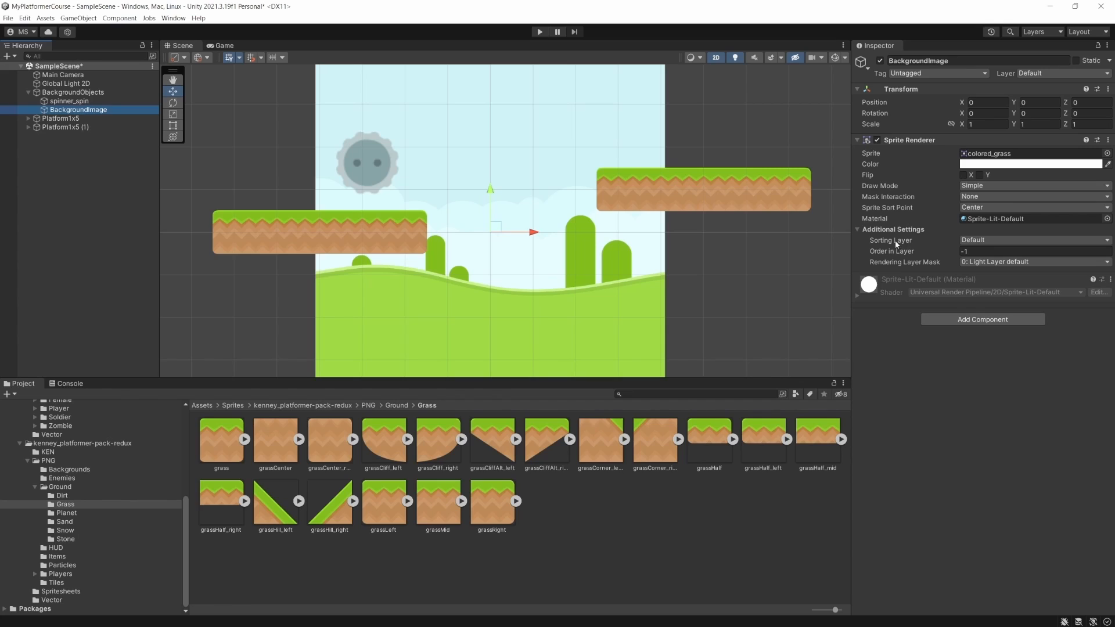
{"action": "left_click", "coordinate": [983, 242]}
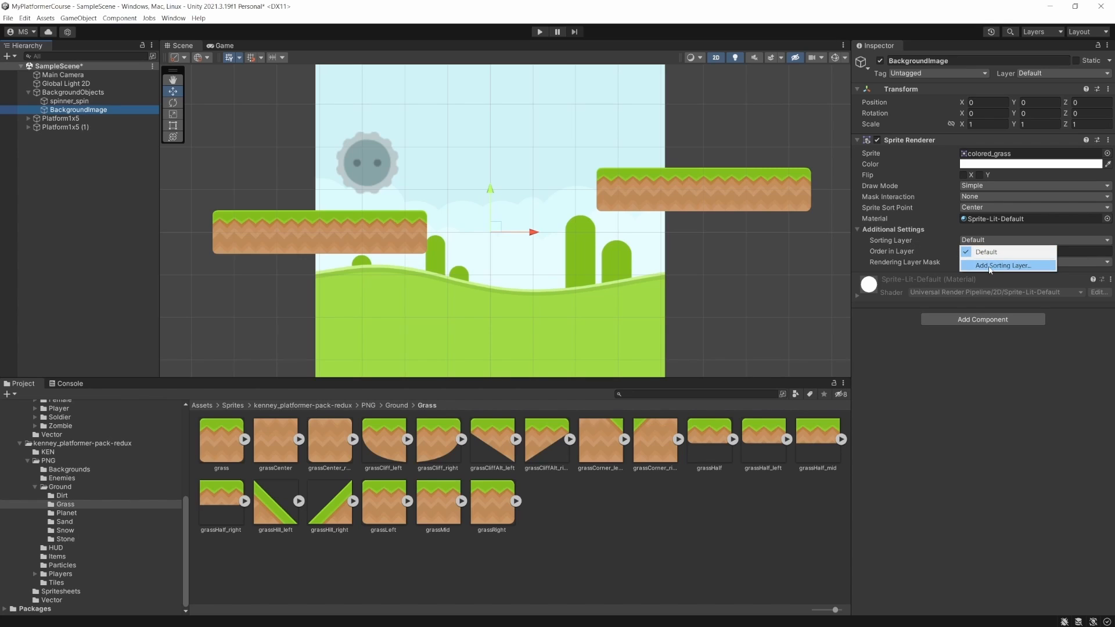
{"action": "left_click", "coordinate": [990, 266]}
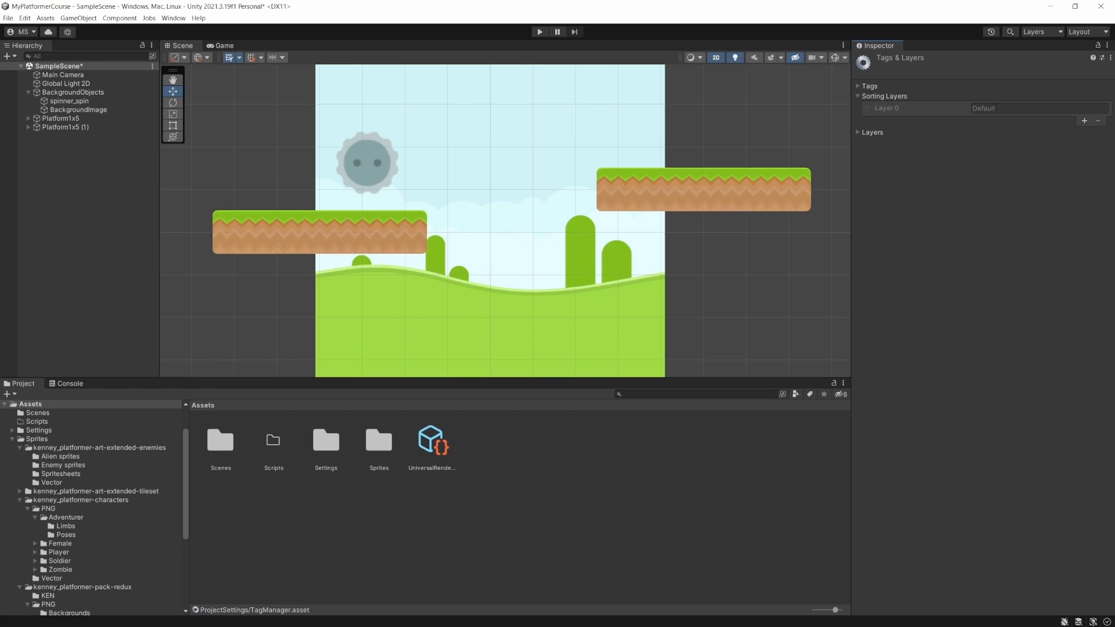
{"action": "left_click", "coordinate": [1084, 121]}
{"action": "left_click", "coordinate": [1023, 122]}
{"action": "type", "text": "Background"}
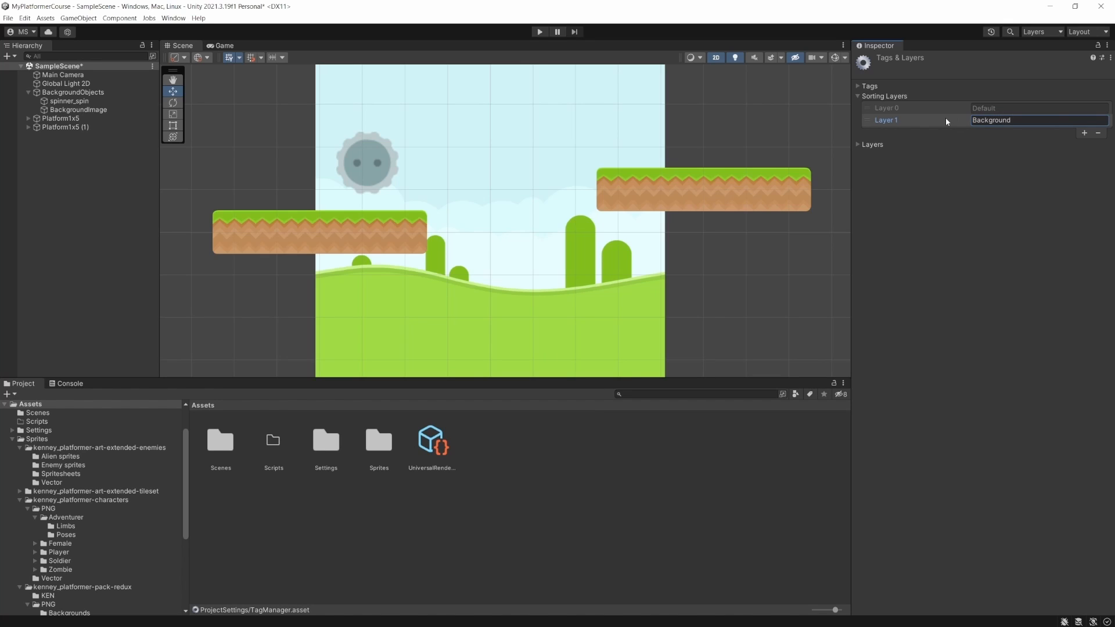
Step: Assign the BackgroundImage sprite to the Background sorting layer
{"action": "left_click", "coordinate": [69, 110]}
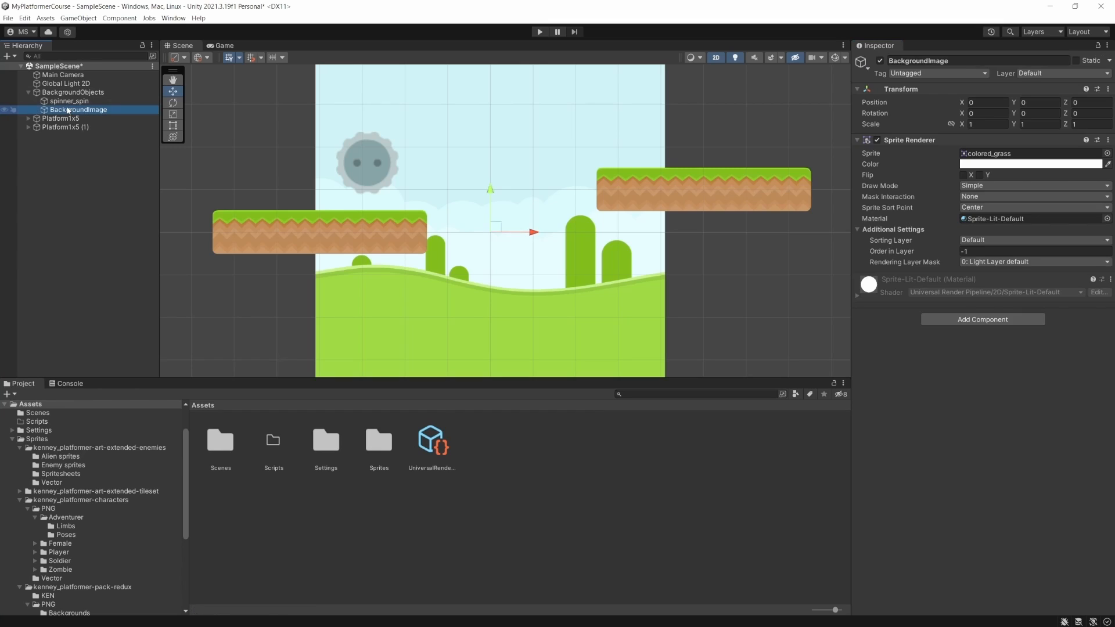
{"action": "left_click", "coordinate": [977, 244]}
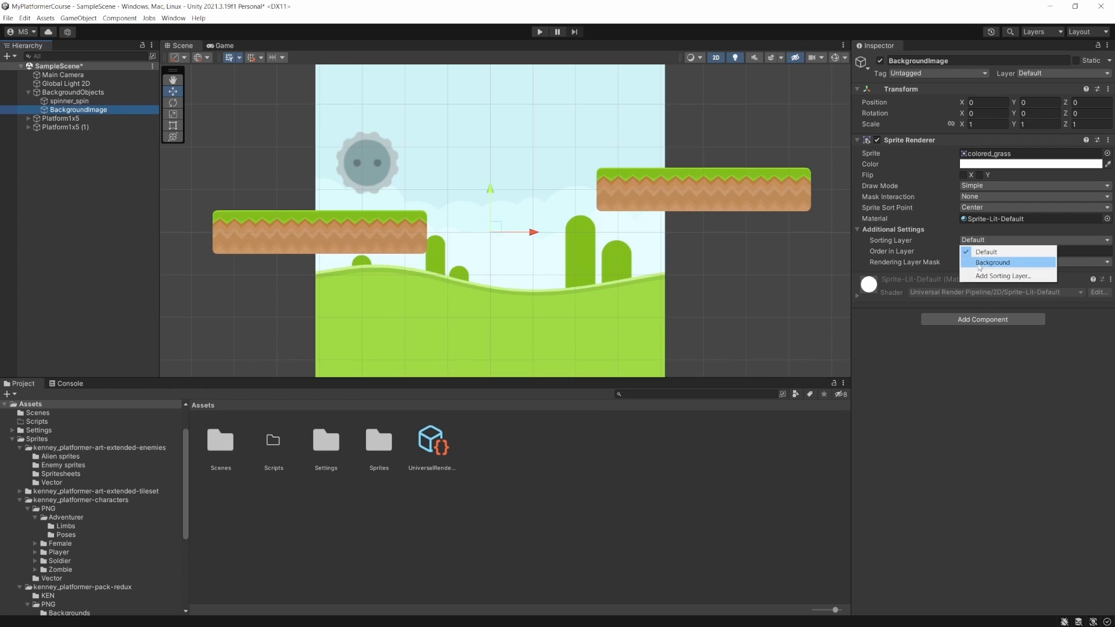
{"action": "left_click", "coordinate": [980, 264]}
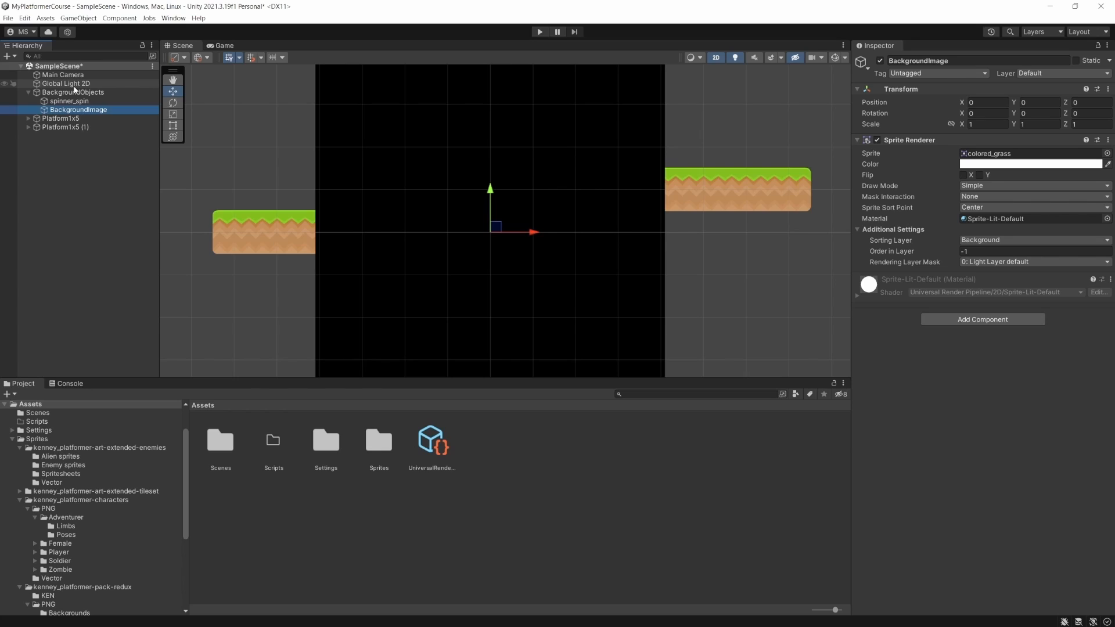
Step: Set the target sorting layers of Global Light 2D to All
{"action": "left_click", "coordinate": [73, 85]}
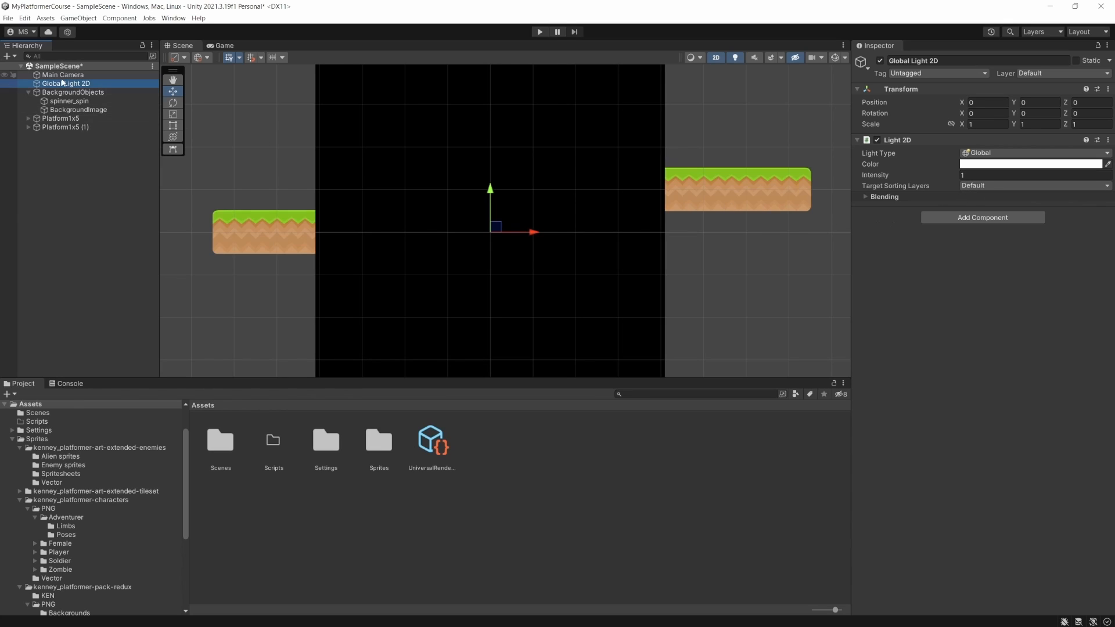
{"action": "left_click", "coordinate": [991, 187]}
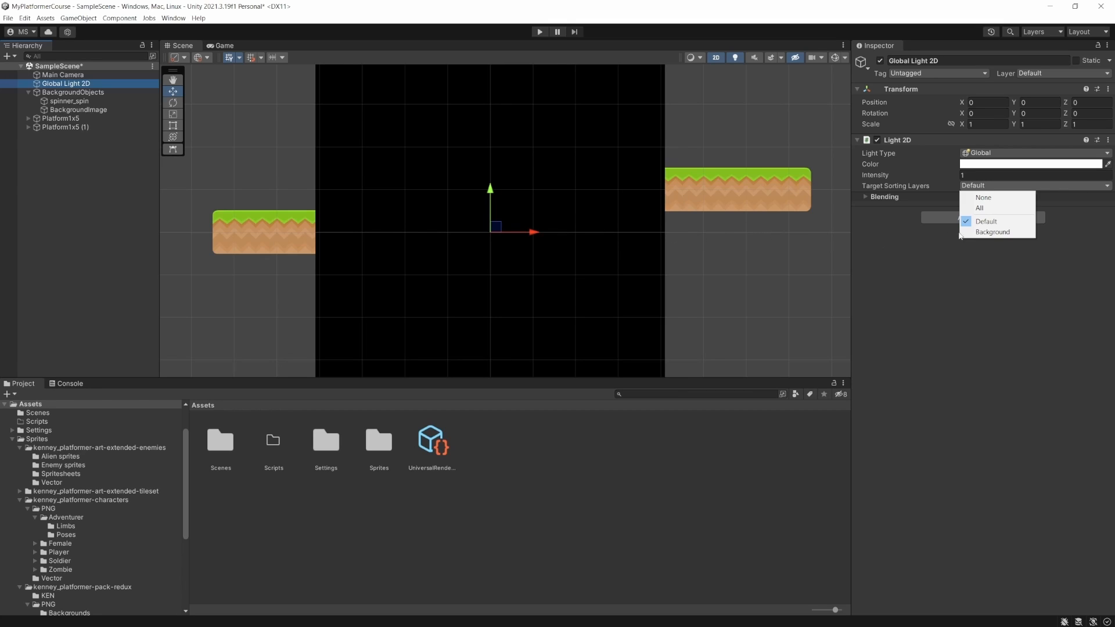
{"action": "left_click", "coordinate": [995, 211]}
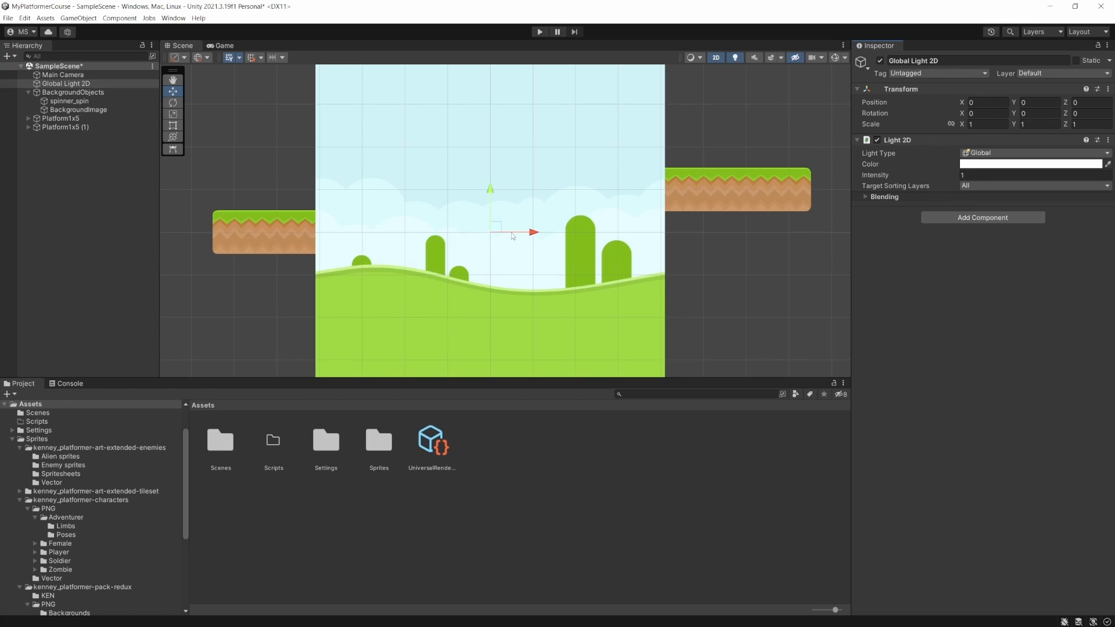
Step: Compare the sorting layer and order settings of BackgroundImage and spinner_spin, and check the available sorting layer options
{"action": "left_click", "coordinate": [74, 92]}
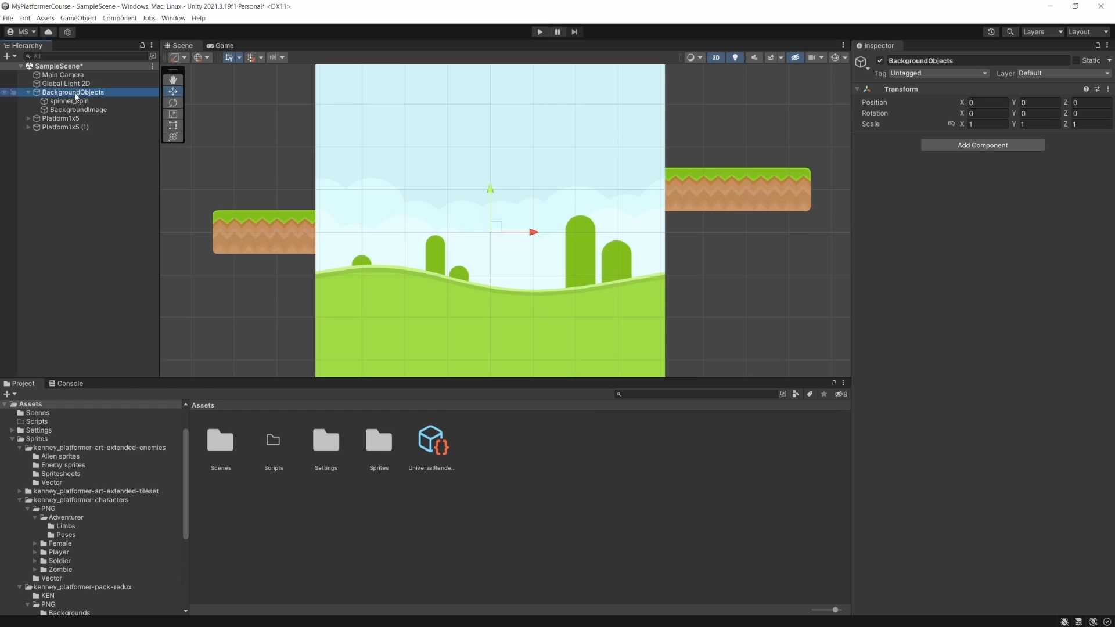
{"action": "left_click", "coordinate": [74, 110]}
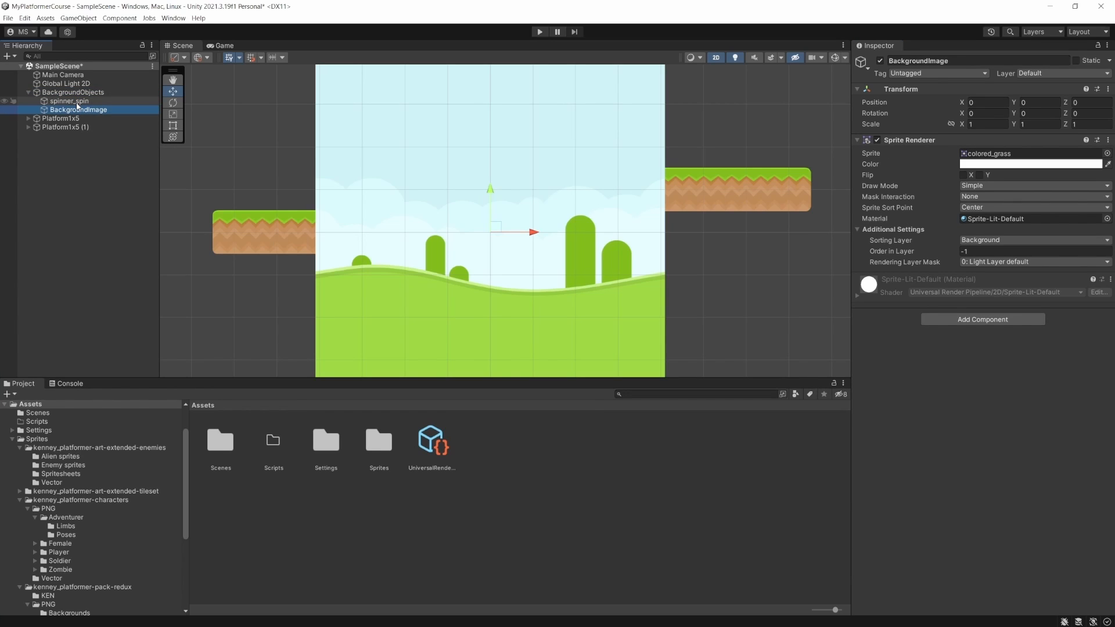
{"action": "left_click", "coordinate": [77, 102]}
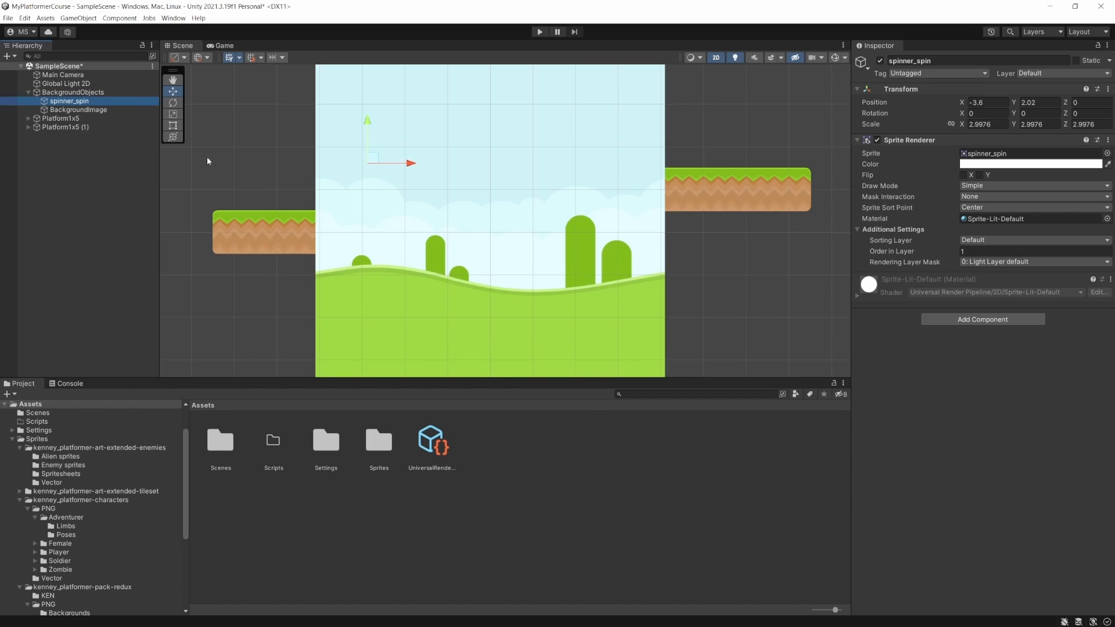
{"action": "left_click", "coordinate": [92, 111]}
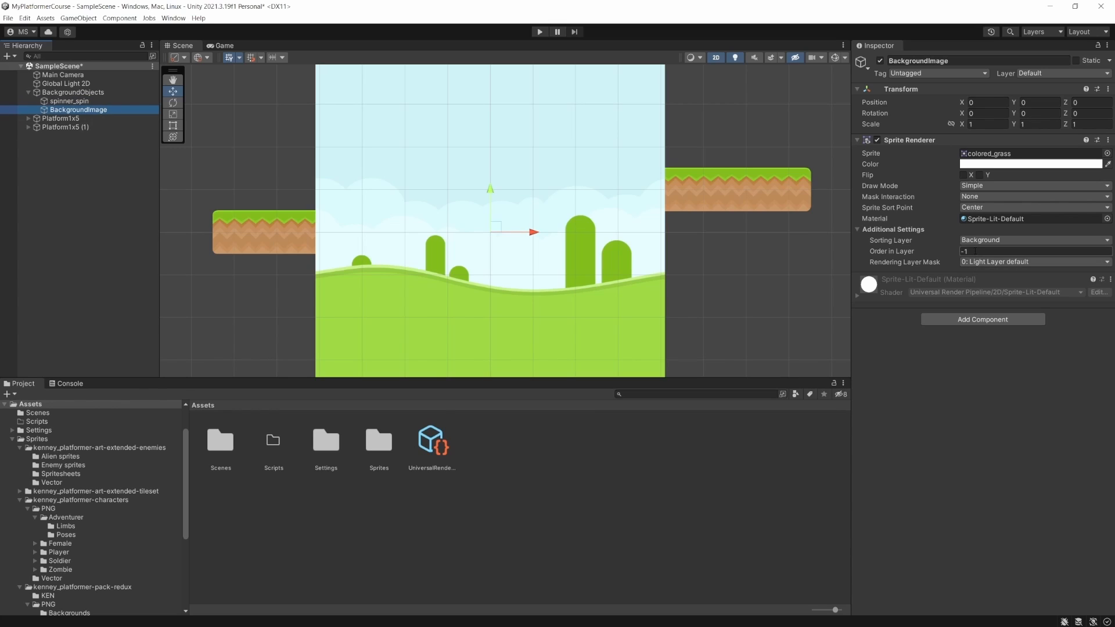
{"action": "left_click", "coordinate": [111, 101]}
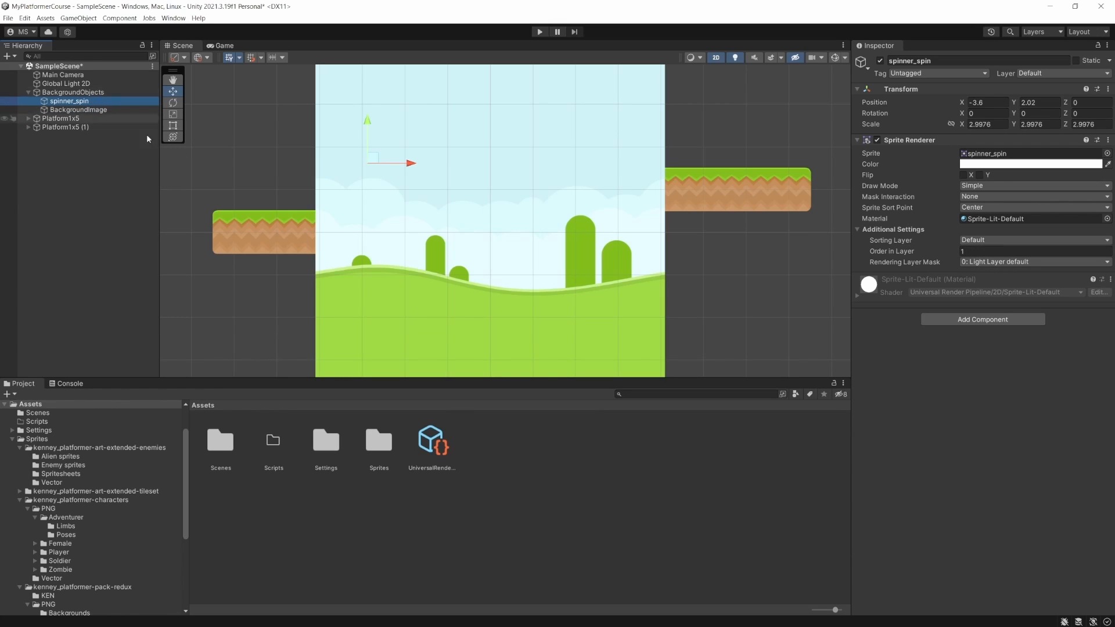
{"action": "left_click", "coordinate": [975, 241]}
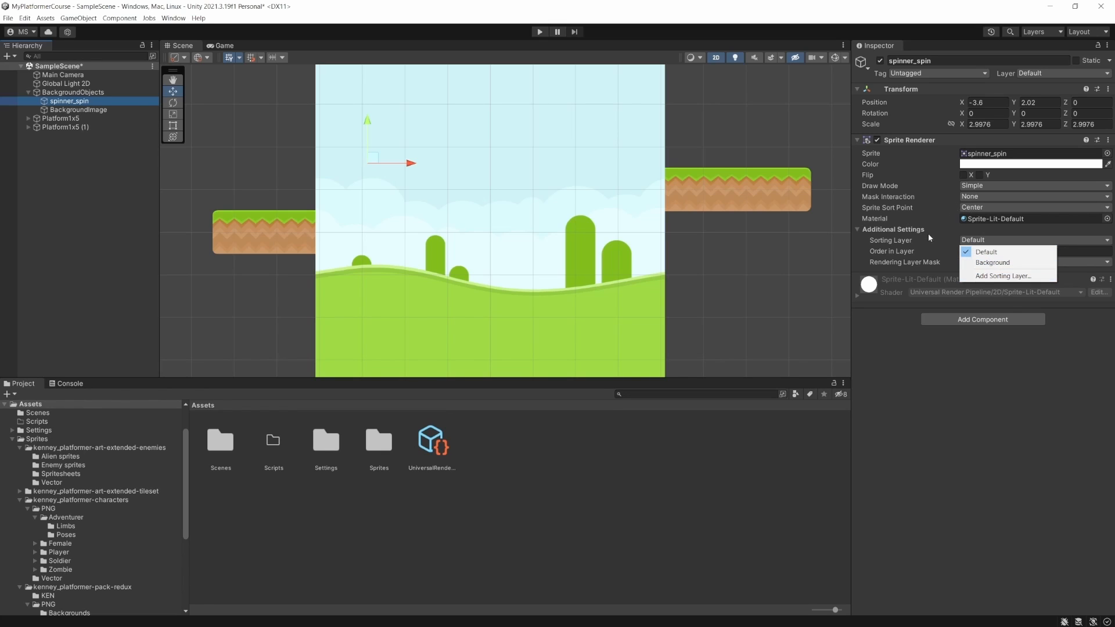
{"action": "left_click", "coordinate": [935, 345]}
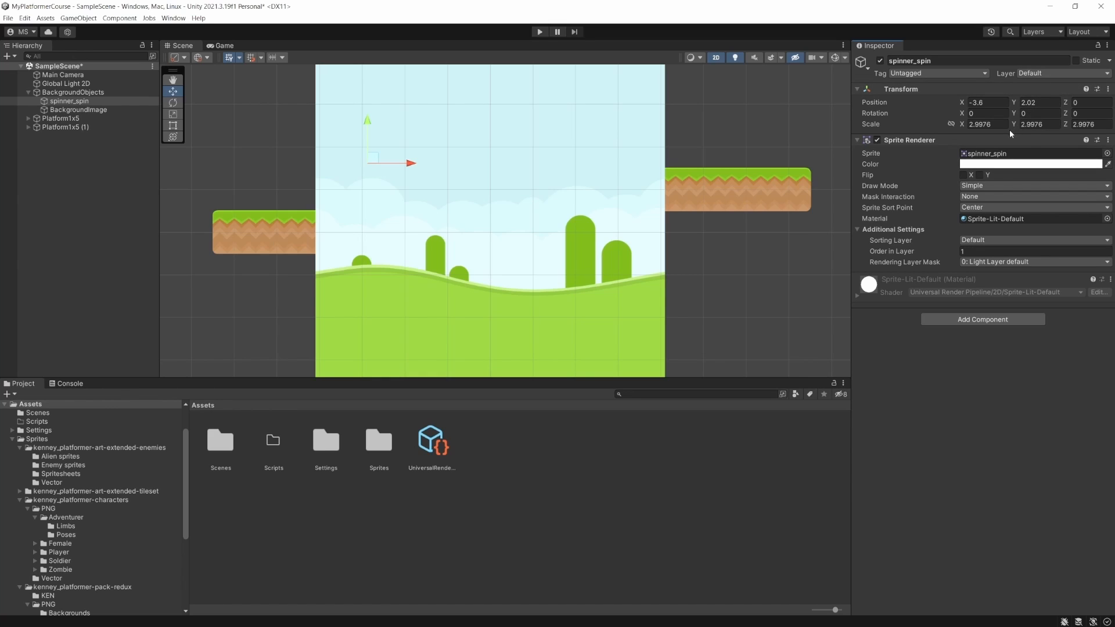
Step: Examine the order of the Default and Background sorting layers in the project's Tags & Layers settings
{"action": "left_click", "coordinate": [1051, 30]}
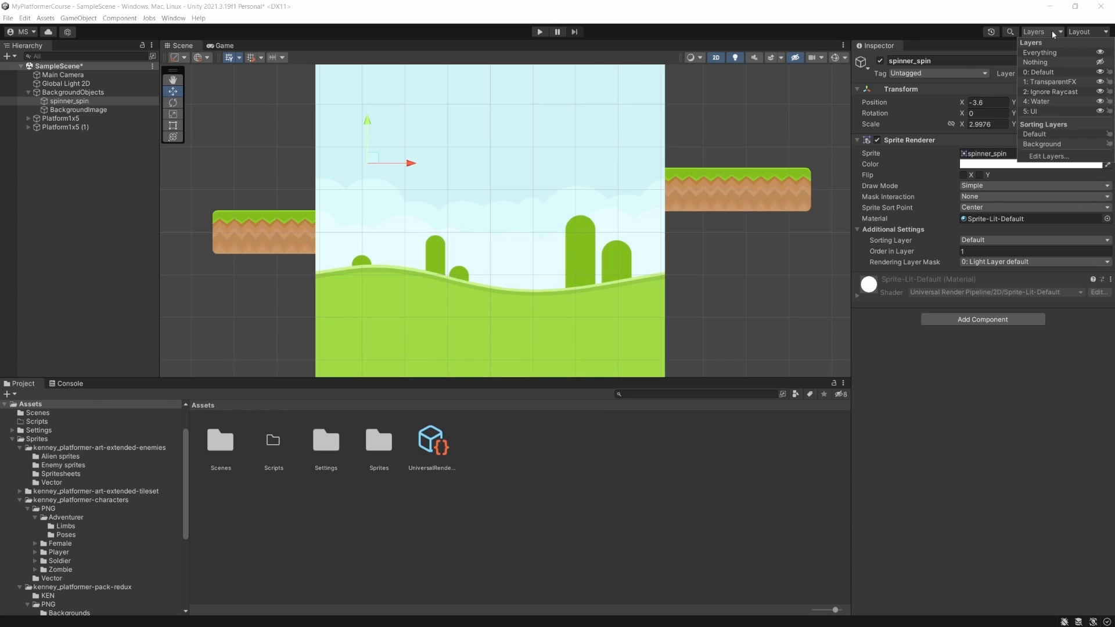
{"action": "left_click", "coordinate": [1043, 157]}
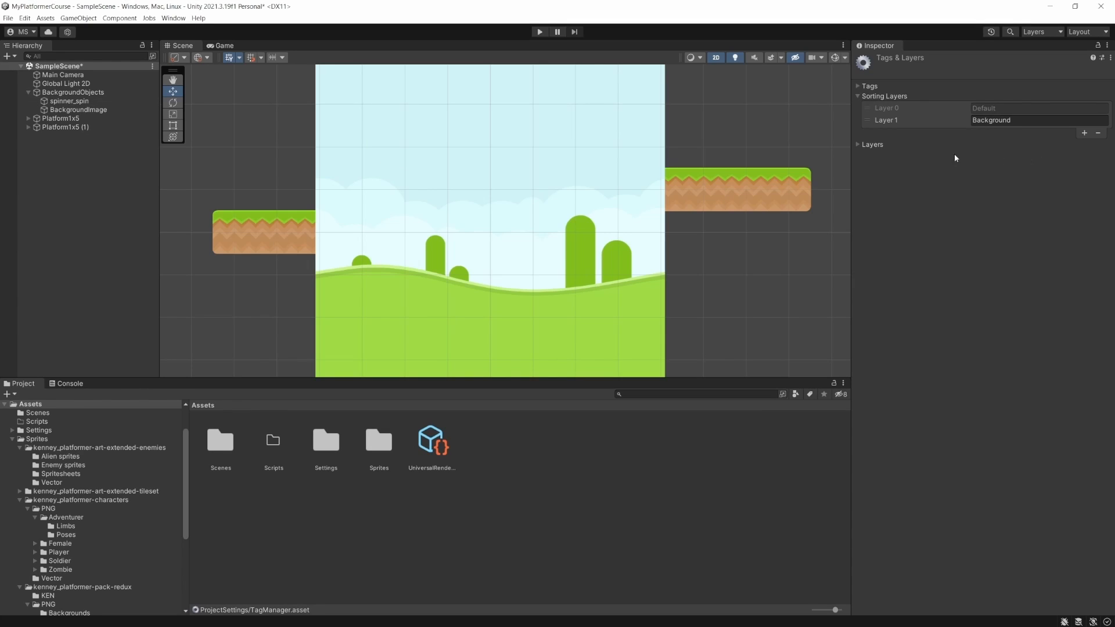
{"action": "left_click", "coordinate": [889, 120]}
{"action": "mouse_move", "coordinate": [889, 124]}
{"action": "left_mouse_down"}
{"action": "mouse_move", "coordinate": [892, 109]}
{"action": "mouse_move", "coordinate": [895, 122]}
{"action": "left_mouse_up"}
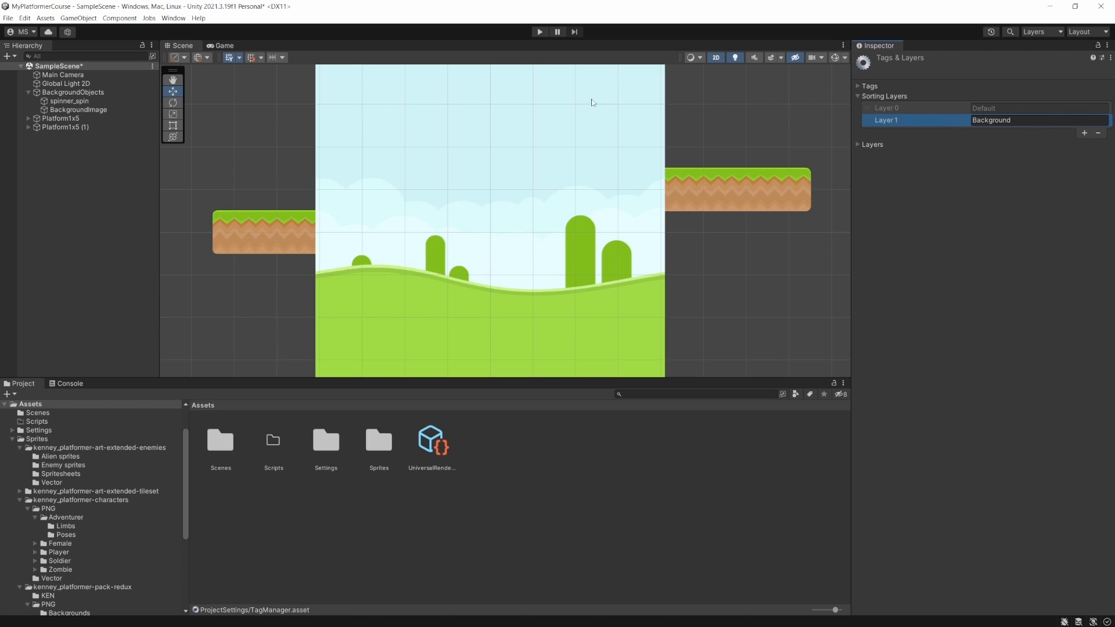
Step: Assign the spinner_spin sprite to the Background sorting layer
{"action": "left_click", "coordinate": [76, 110]}
{"action": "left_click", "coordinate": [80, 101]}
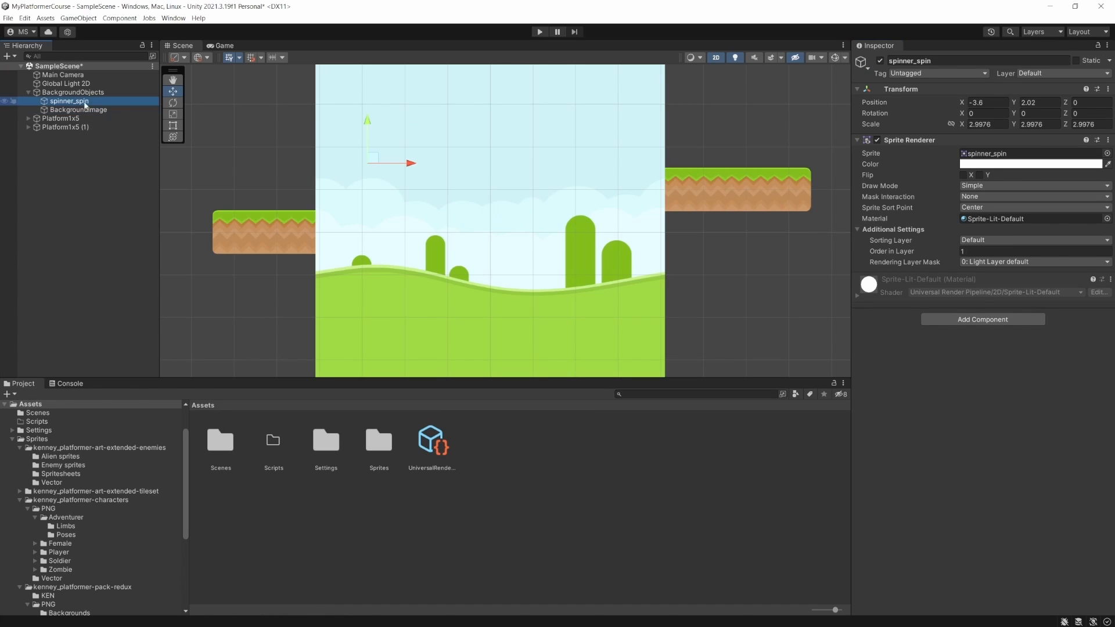
{"action": "left_click", "coordinate": [966, 250]}
{"action": "left_click", "coordinate": [982, 244]}
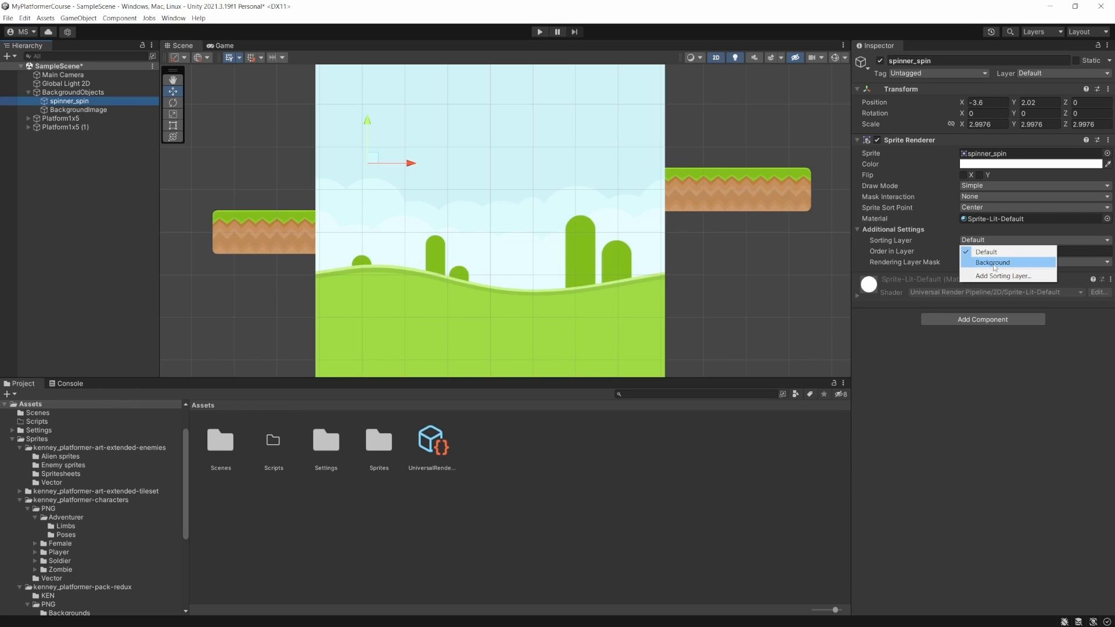
{"action": "left_click", "coordinate": [994, 264]}
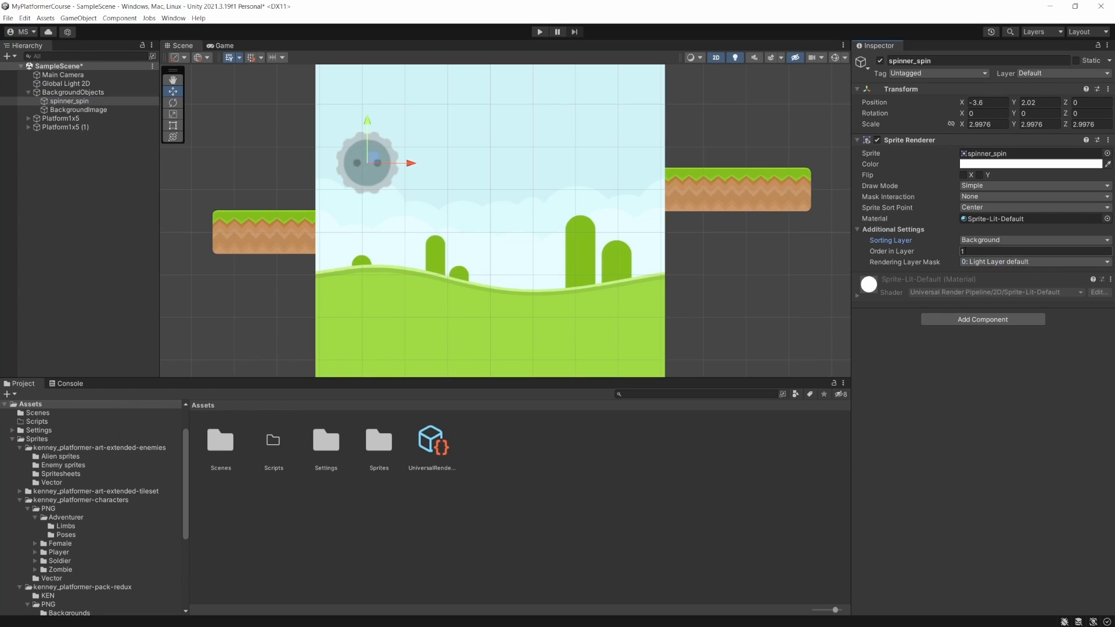
Step: Check the sorting layer options for Platform1x5's grass sprites and add a new sorting layer named Platforms
{"action": "left_click", "coordinate": [52, 119]}
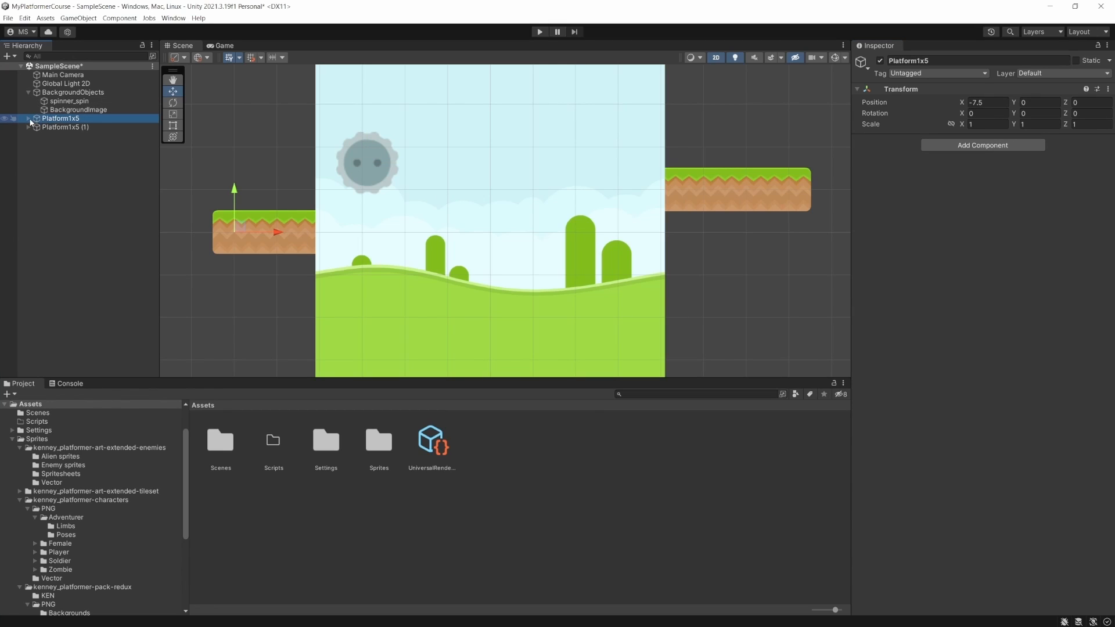
{"action": "left_click", "coordinate": [29, 119]}
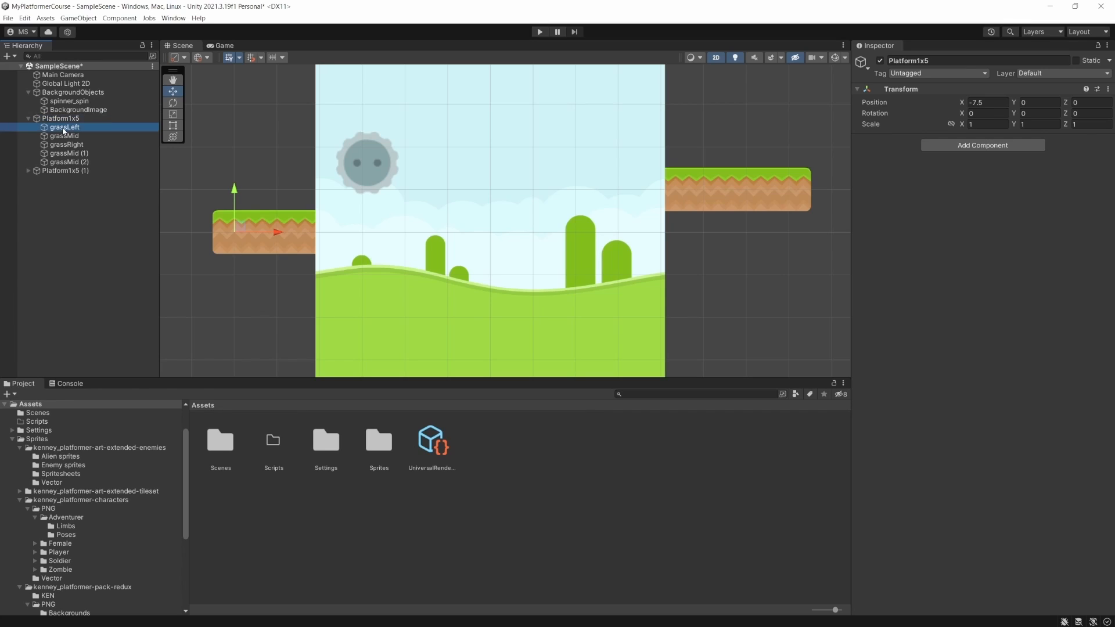
{"action": "left_click", "coordinate": [64, 128]}
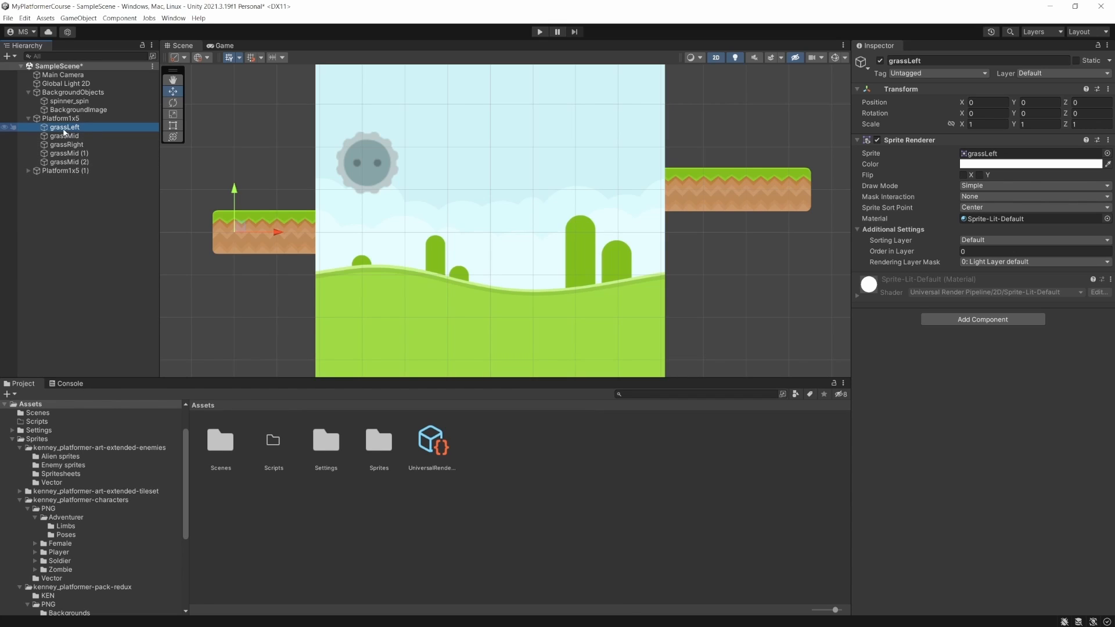
{"action": "left_click", "coordinate": [65, 163], "text": "shift"}
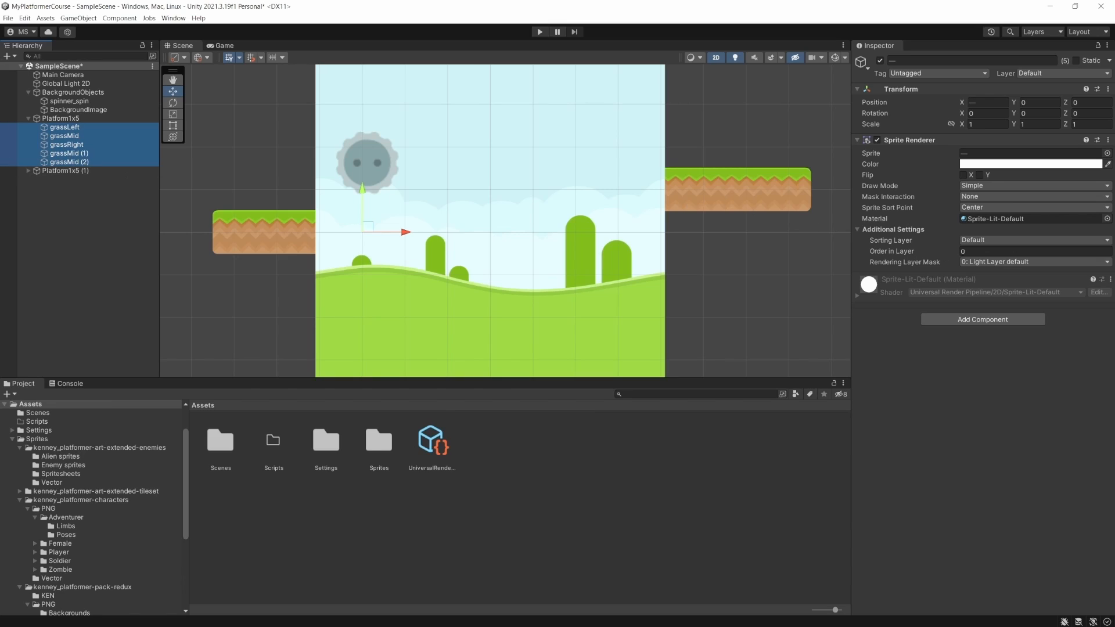
{"action": "left_click", "coordinate": [984, 241]}
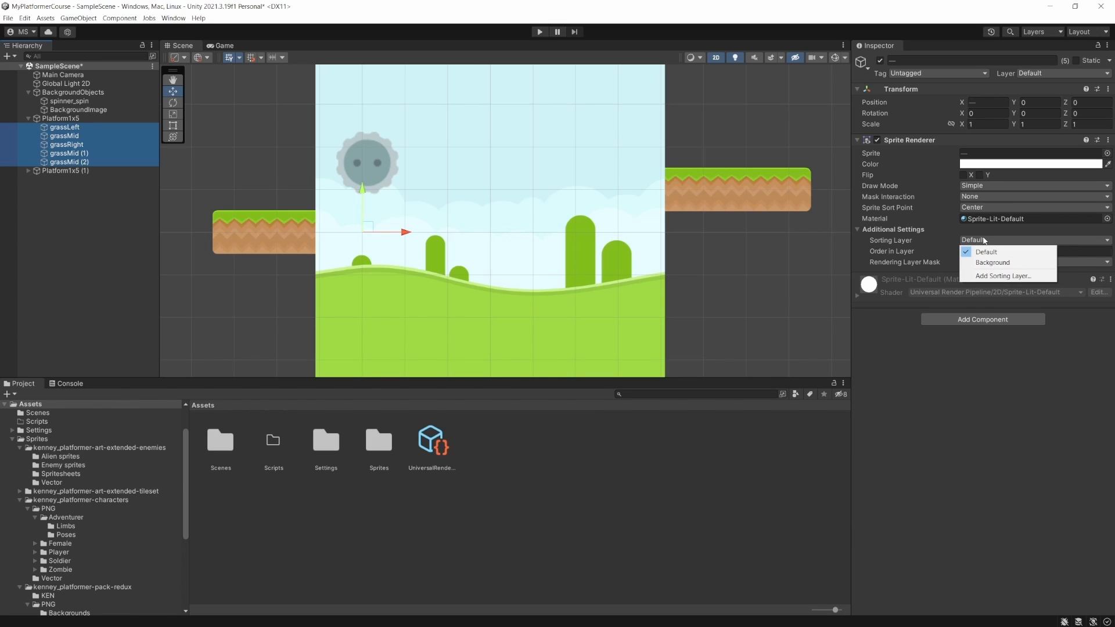
{"action": "left_click", "coordinate": [990, 276]}
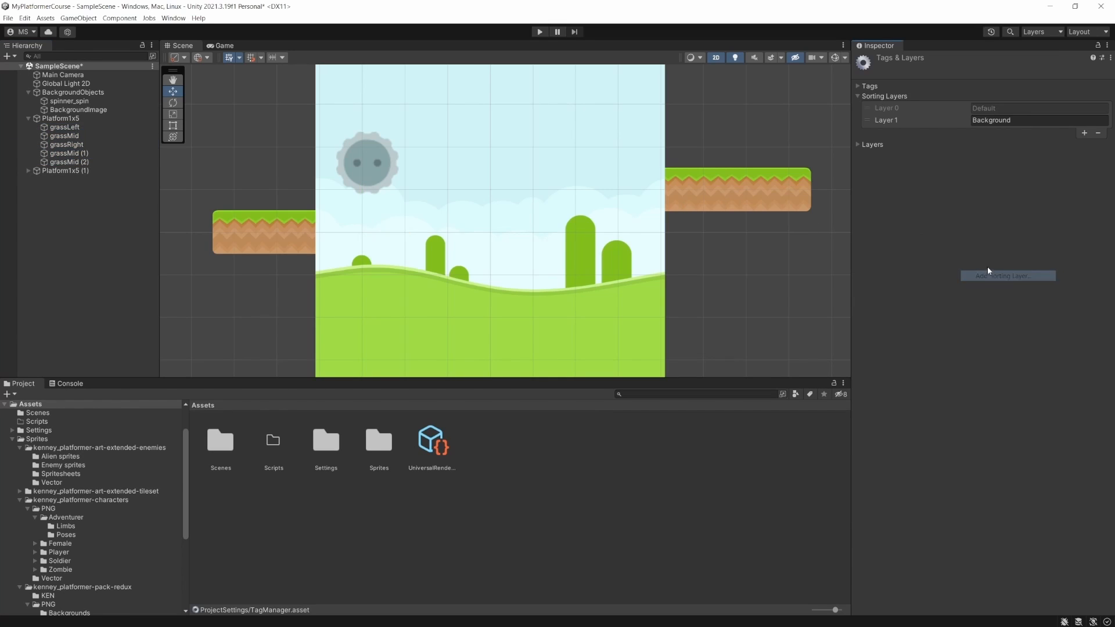
{"action": "left_click", "coordinate": [1083, 133]}
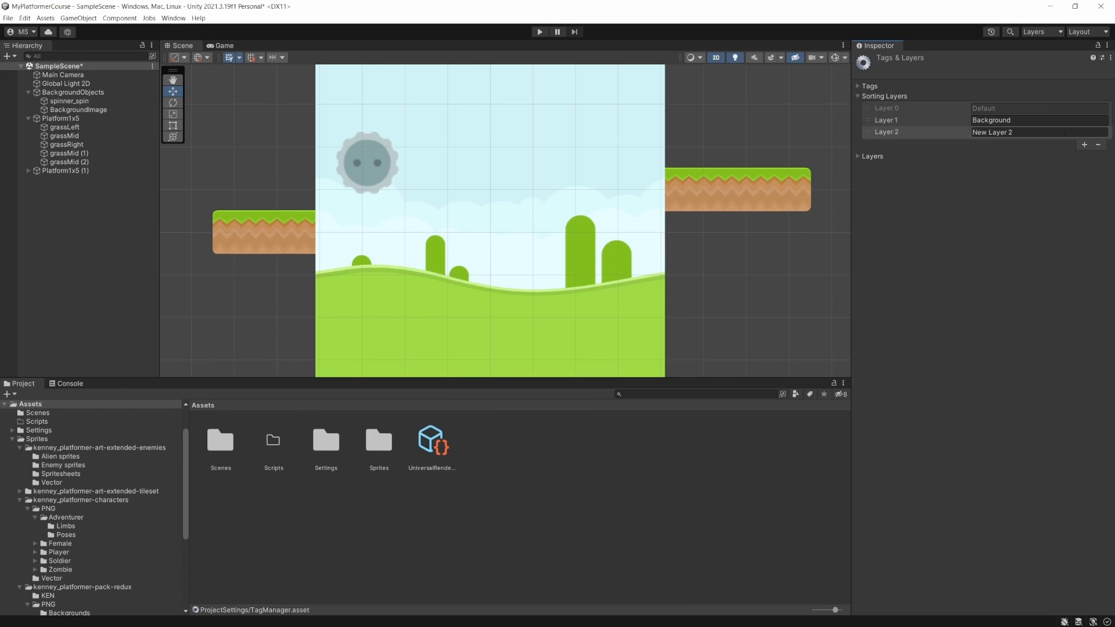
{"action": "left_click_drag", "start_coordinate": [1038, 136], "coordinate": [959, 136]}
{"action": "type", "text": "Platforms"}
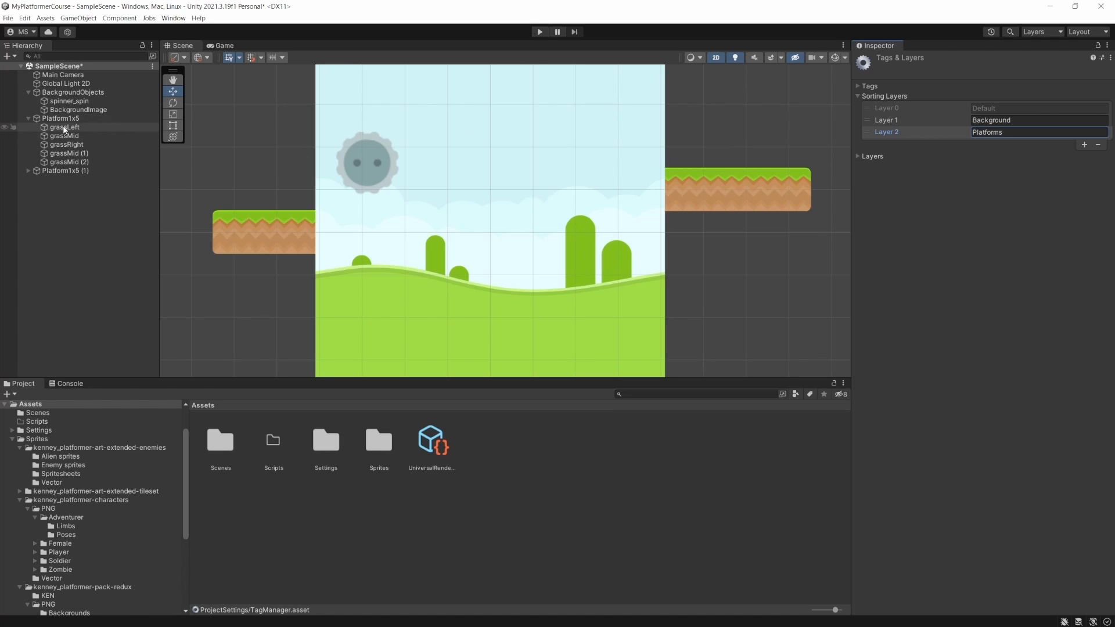
Step: Assign all five grass sprites under Platform1x5 to the Platforms sorting layer
{"action": "left_click", "coordinate": [65, 128]}
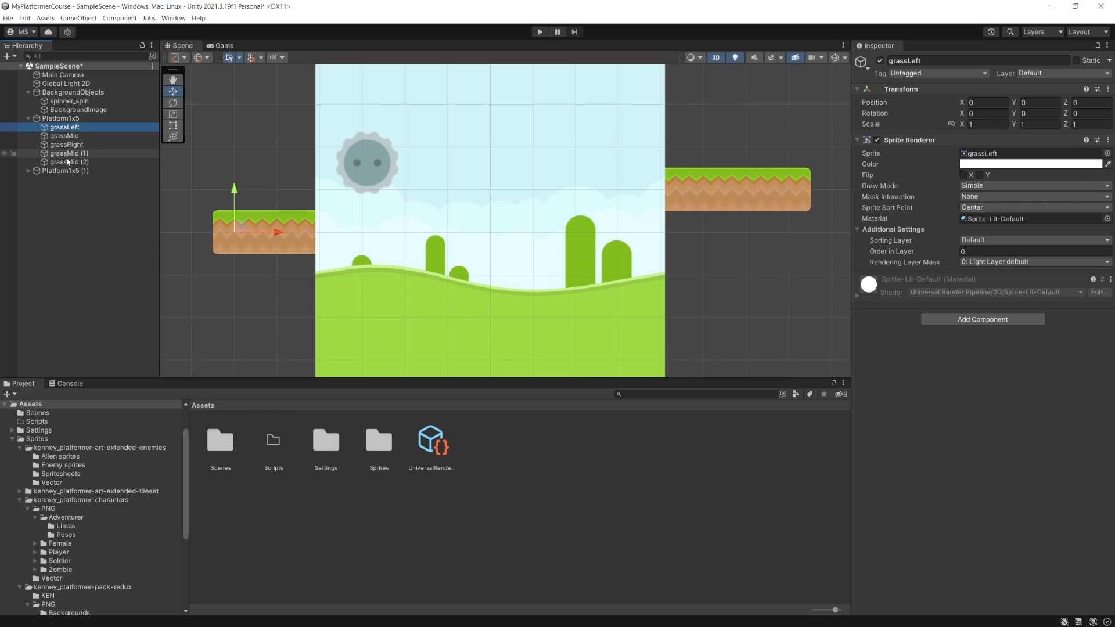
{"action": "left_click", "coordinate": [67, 163], "text": "shift"}
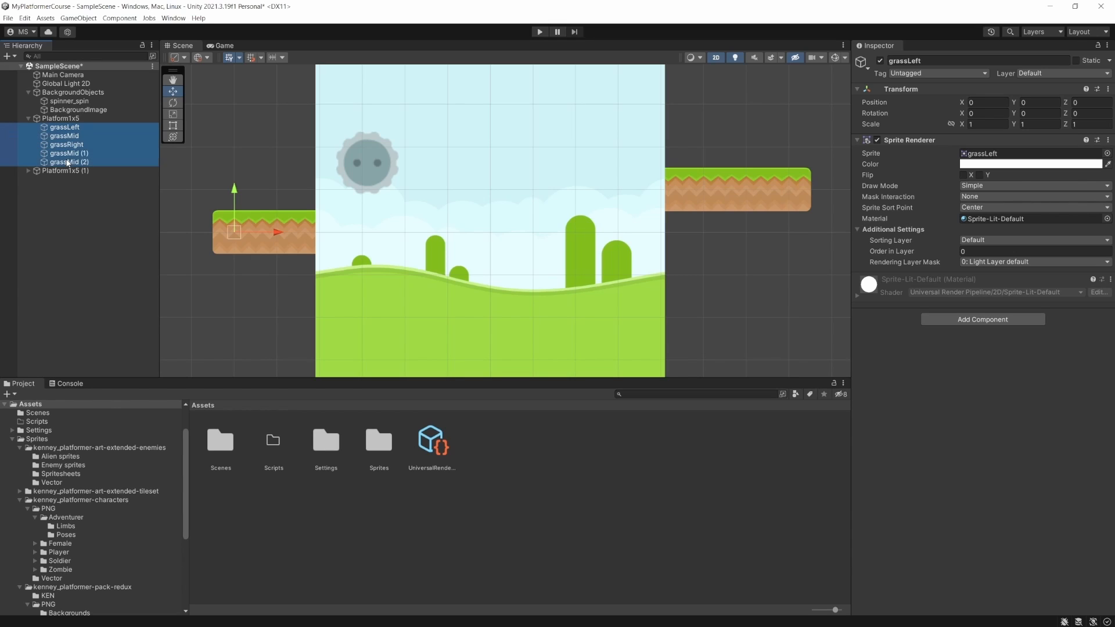
{"action": "left_click", "coordinate": [987, 240]}
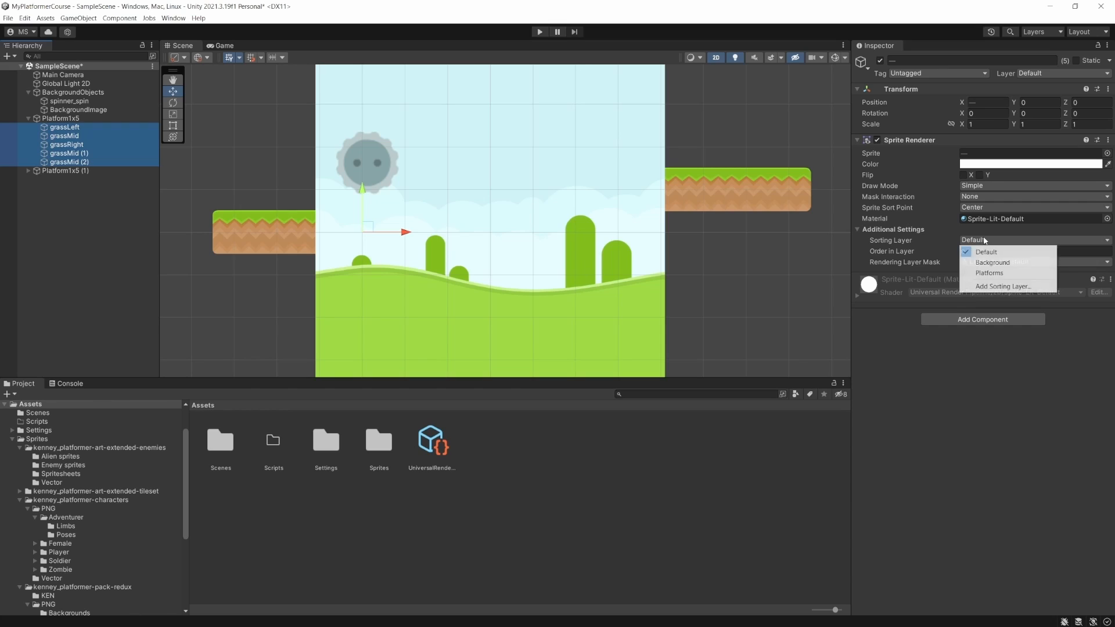
{"action": "left_click", "coordinate": [983, 273]}
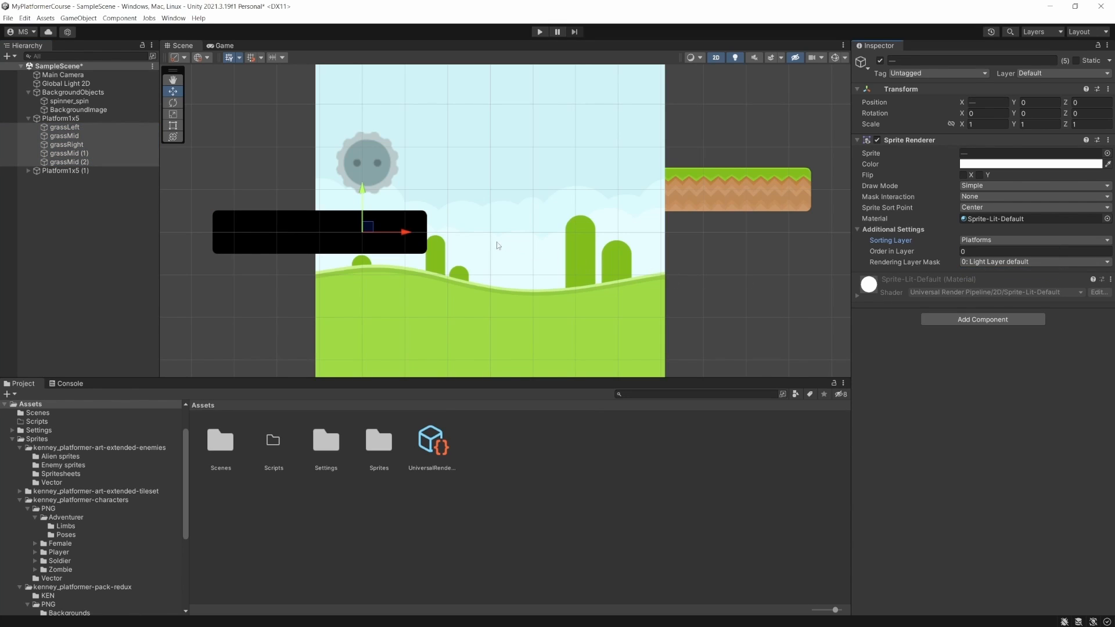
Step: Add the Platforms layer to the target sorting layers of Global Light 2D
{"action": "left_click", "coordinate": [78, 84]}
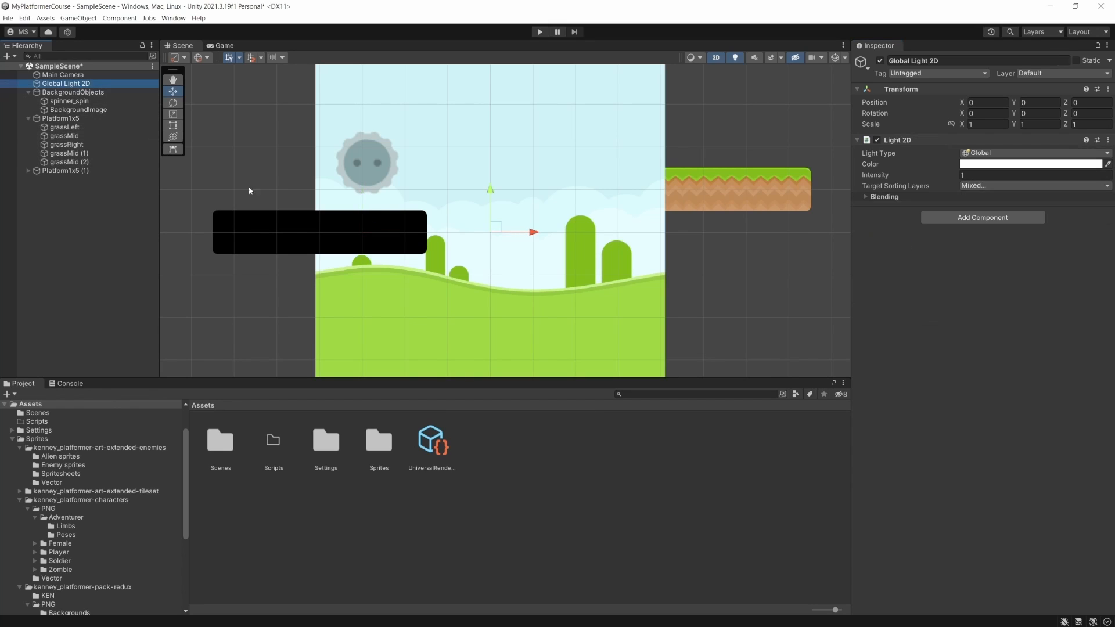
{"action": "left_click", "coordinate": [1033, 175]}
{"action": "left_click", "coordinate": [975, 186]}
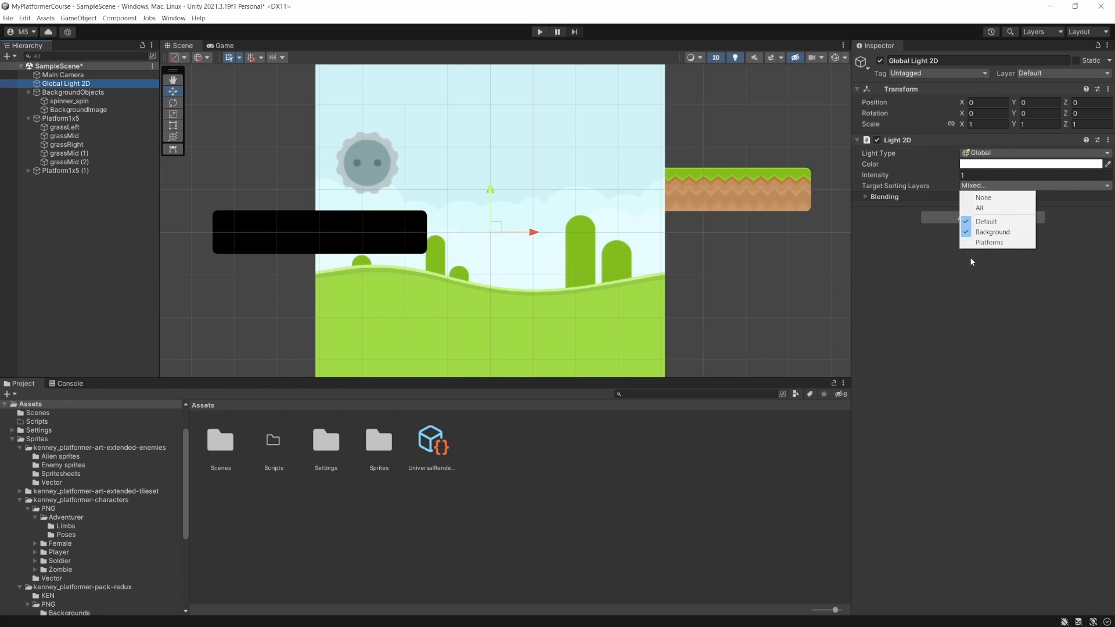
{"action": "left_click", "coordinate": [986, 243]}
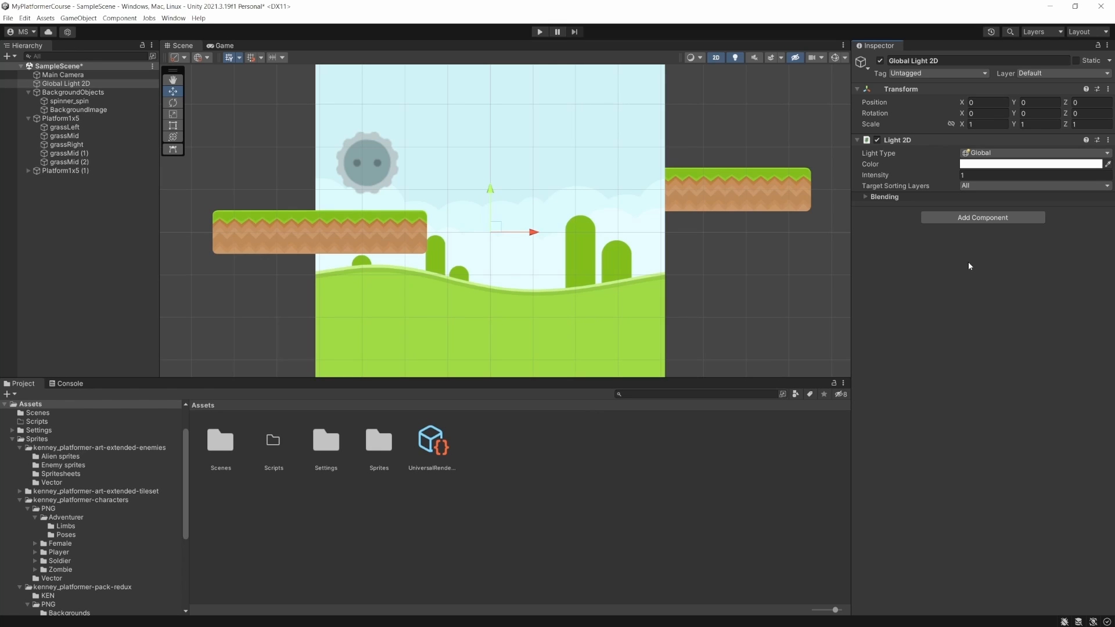
Step: Assign all five grass sprites under Platform1x5 (1) to the Platforms sorting layer
{"action": "left_click", "coordinate": [376, 233]}
{"action": "left_click", "coordinate": [65, 128]}
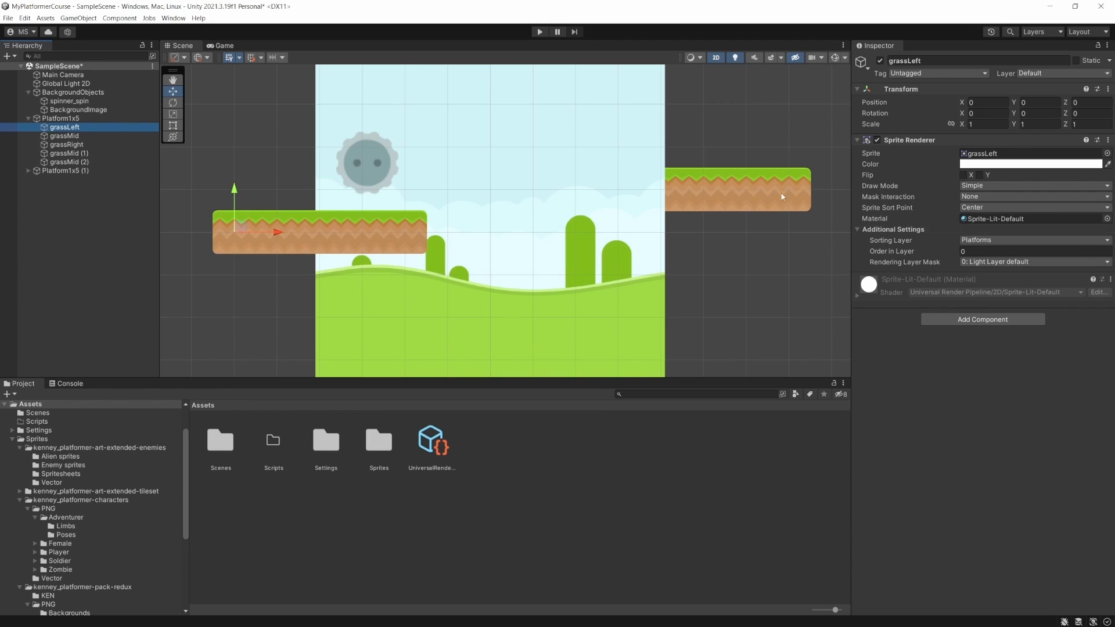
{"action": "left_click", "coordinate": [67, 171]}
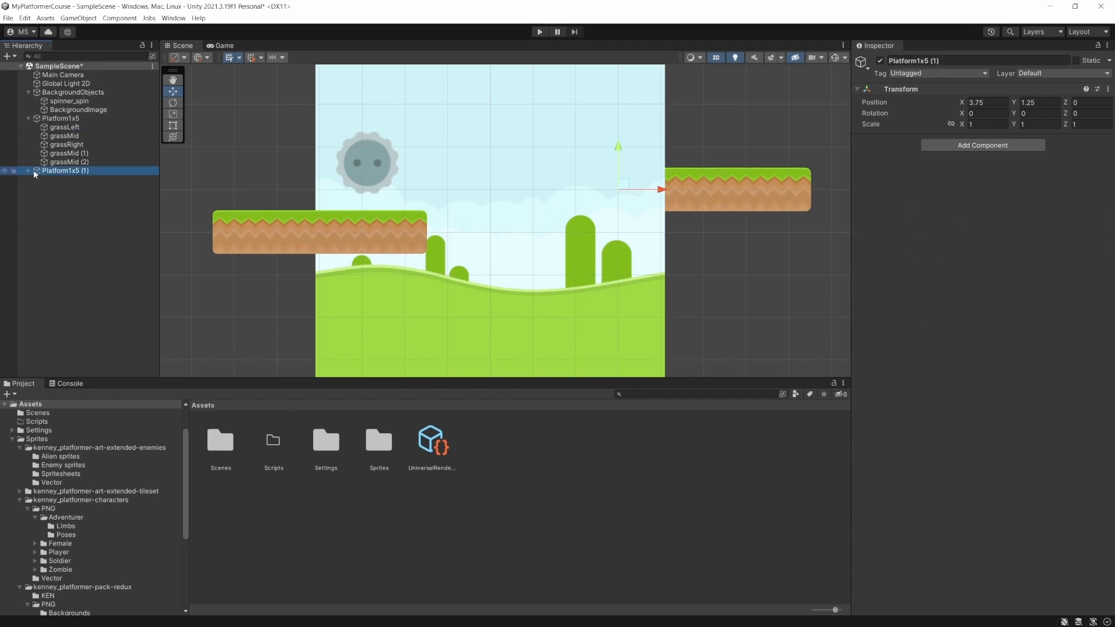
{"action": "left_click", "coordinate": [29, 171]}
{"action": "left_click", "coordinate": [56, 180]}
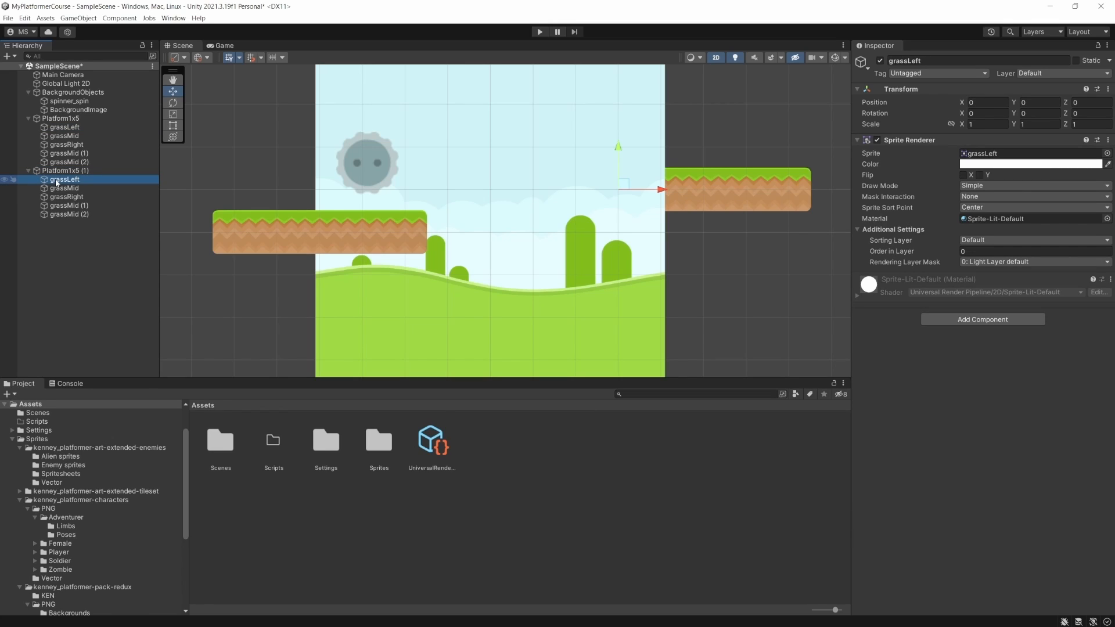
{"action": "left_click", "coordinate": [68, 215], "text": "shift"}
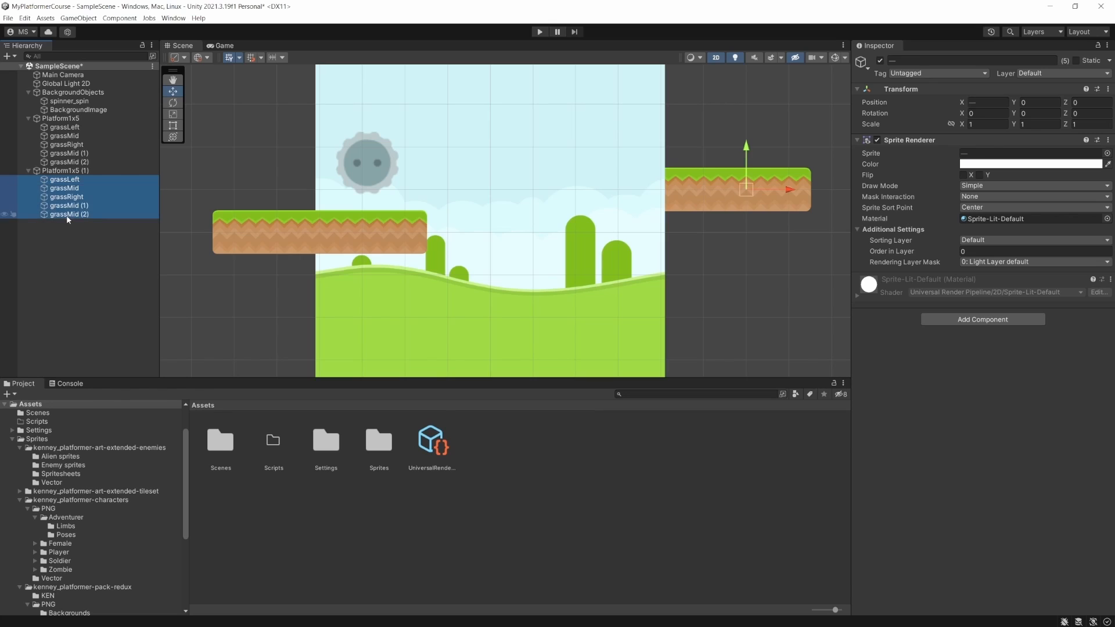
{"action": "left_click", "coordinate": [1031, 240]}
{"action": "left_click", "coordinate": [998, 273]}
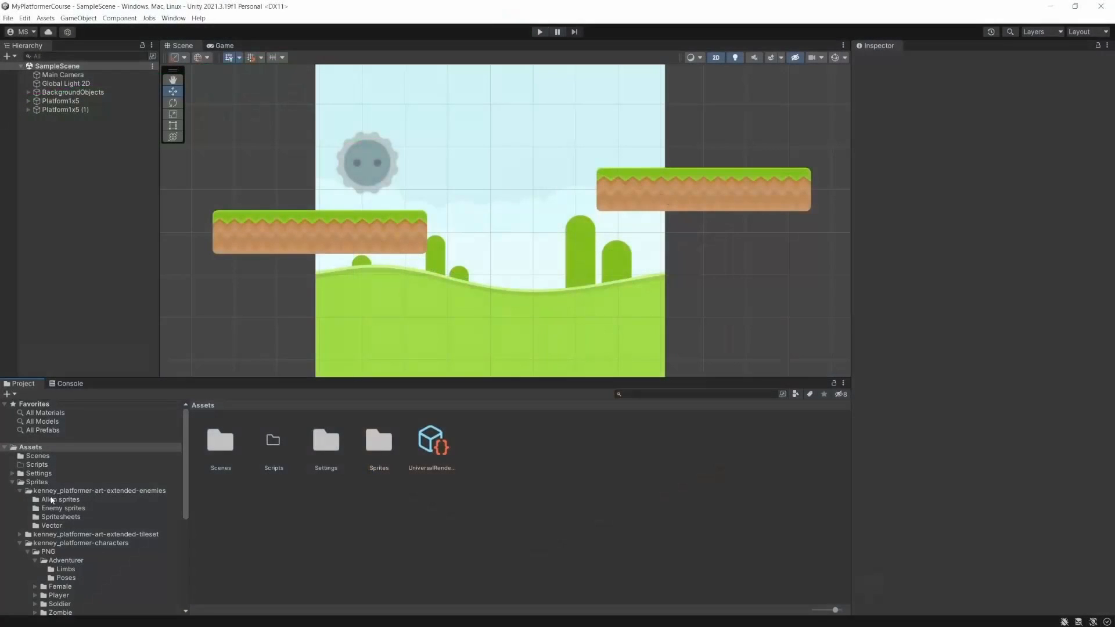
Step: Collapse the Sprites folder in the project tree, then create a folder named Prefabs in Assets and open it
{"action": "left_click", "coordinate": [12, 482]}
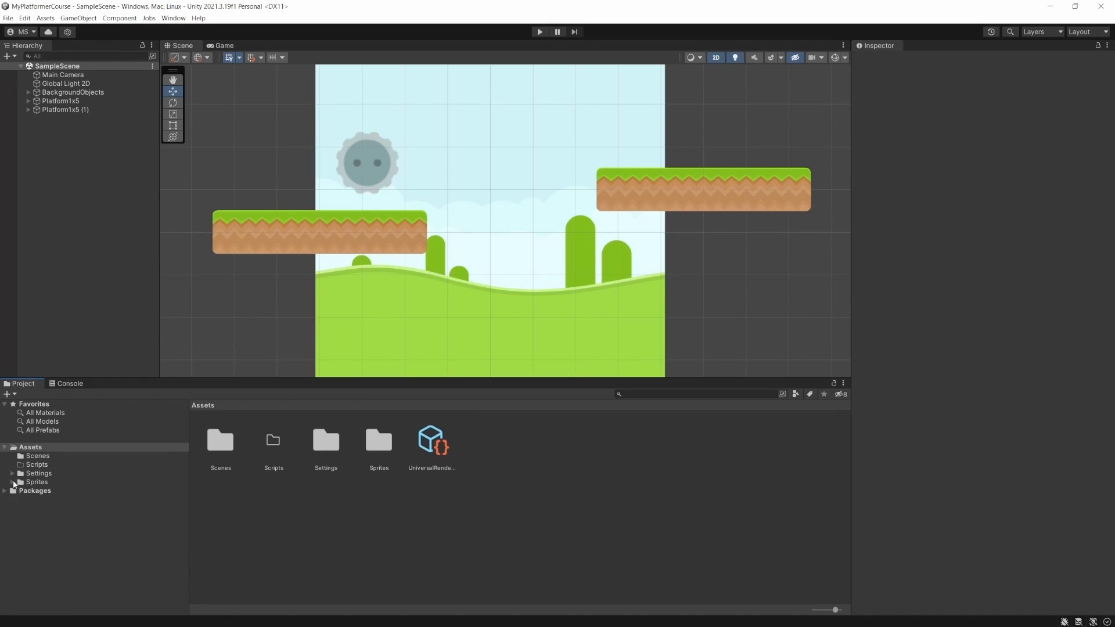
{"action": "left_click", "coordinate": [31, 447]}
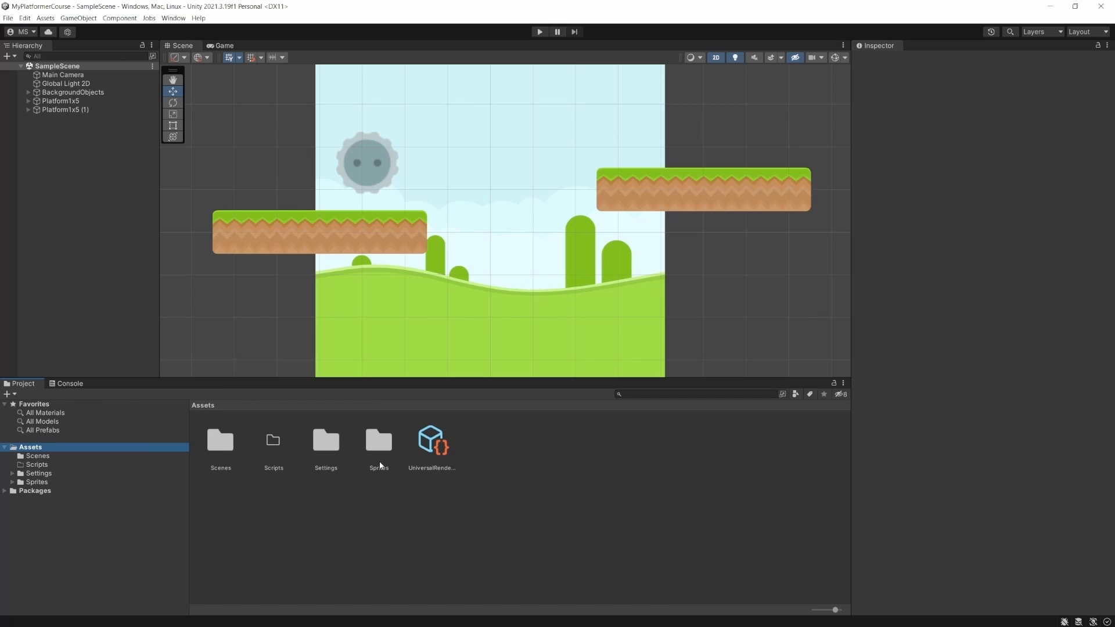
{"action": "right_click", "coordinate": [382, 510]}
{"action": "mouse_move", "coordinate": [480, 272]}
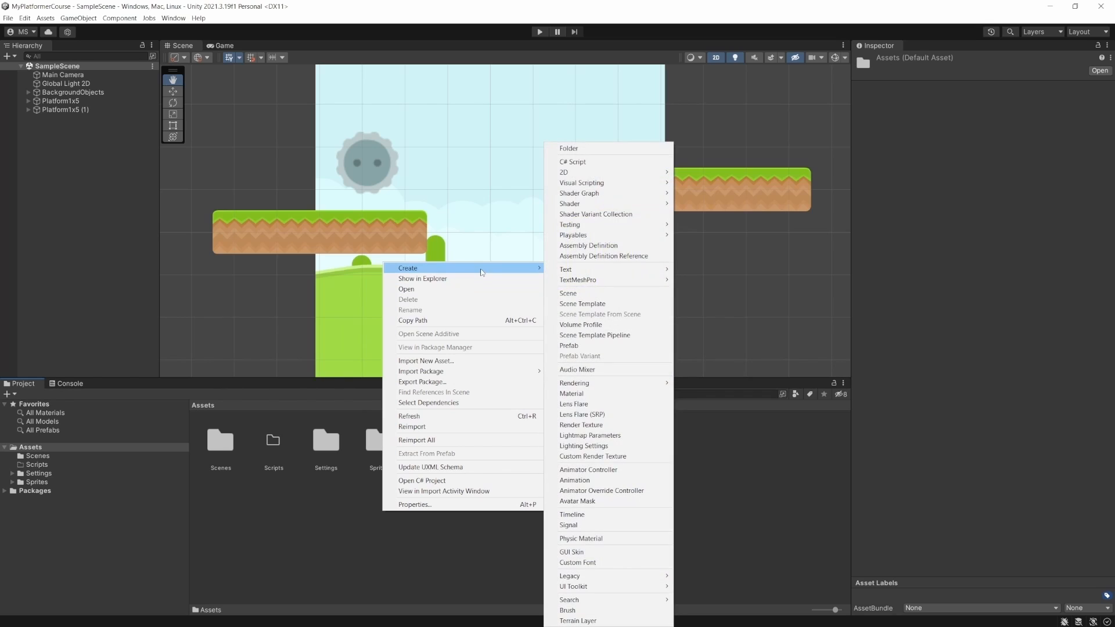
{"action": "left_click", "coordinate": [599, 149]}
{"action": "type", "text": "Prefabs"}
{"action": "key", "text": "Return"}
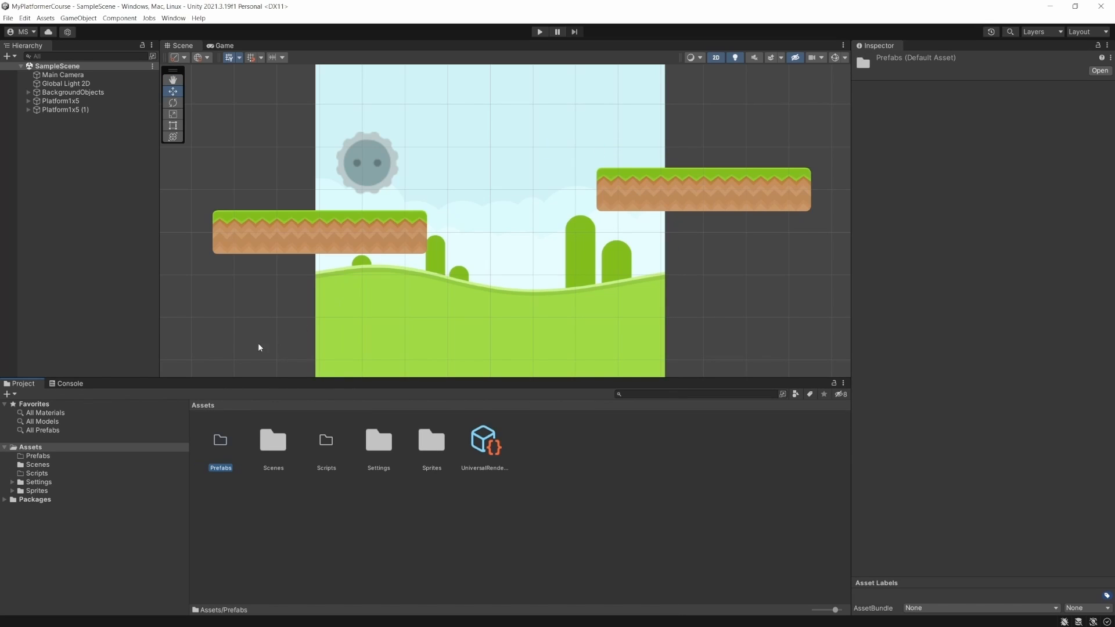
{"action": "double_click", "coordinate": [216, 446]}
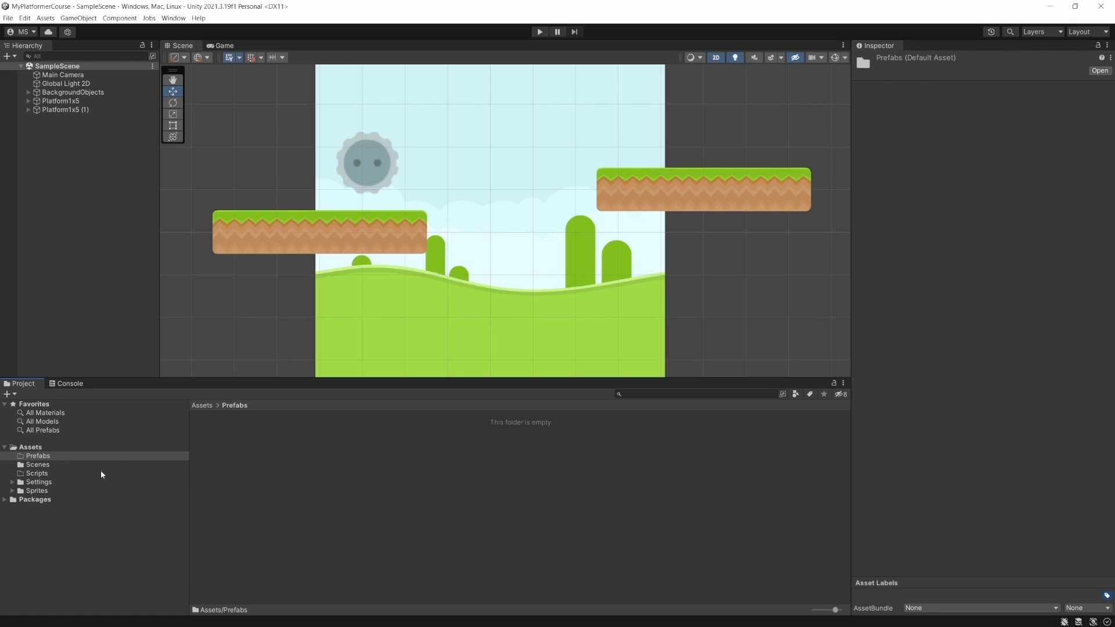
{"action": "left_click", "coordinate": [47, 457]}
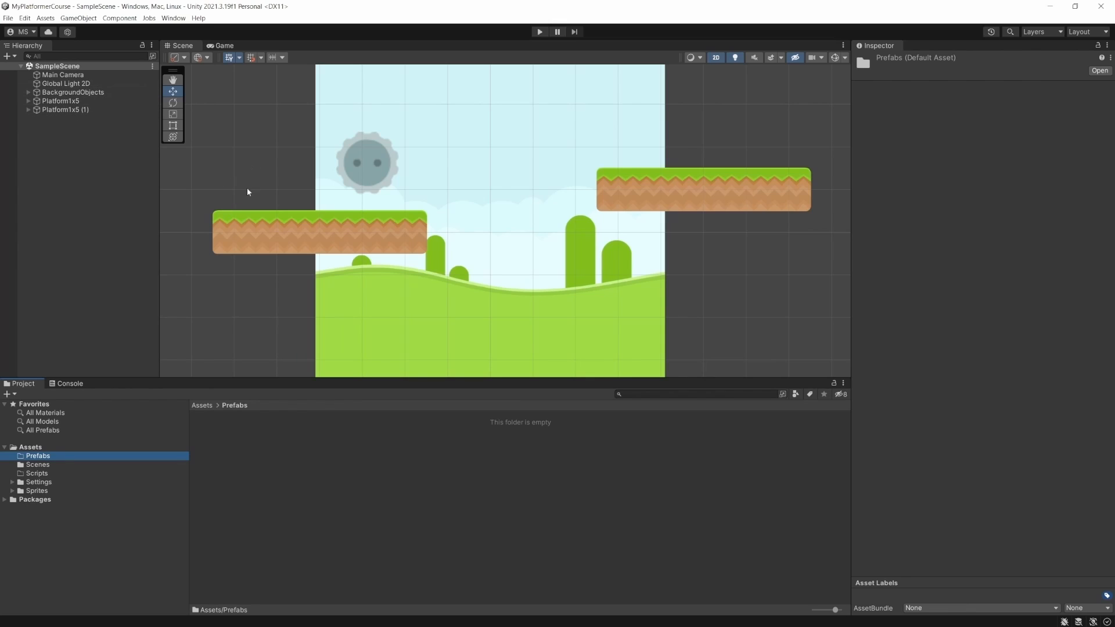
Step: Delete the duplicate Platform1x5 (1) and turn Platform1x5 into a prefab stored in the Prefabs folder
{"action": "left_click", "coordinate": [48, 109]}
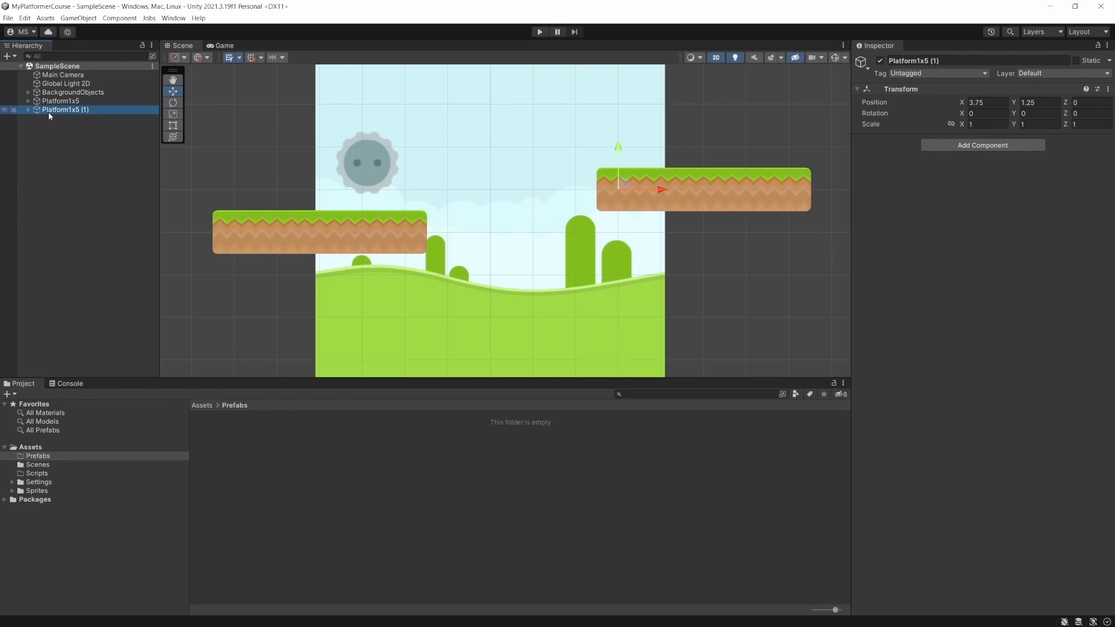
{"action": "key", "text": "Delete"}
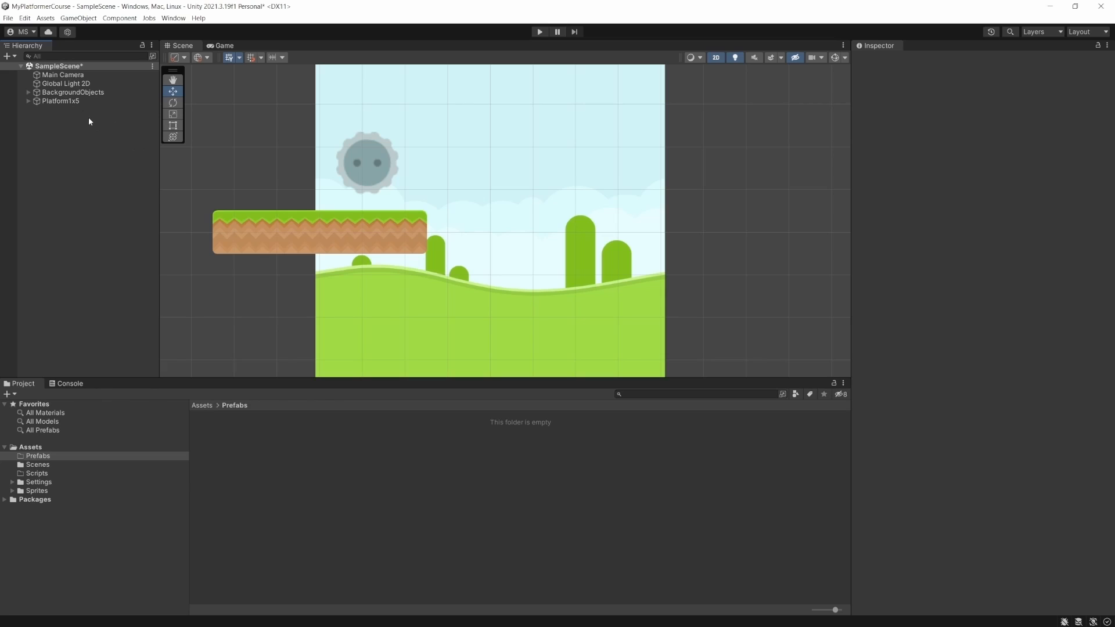
{"action": "left_click", "coordinate": [54, 103]}
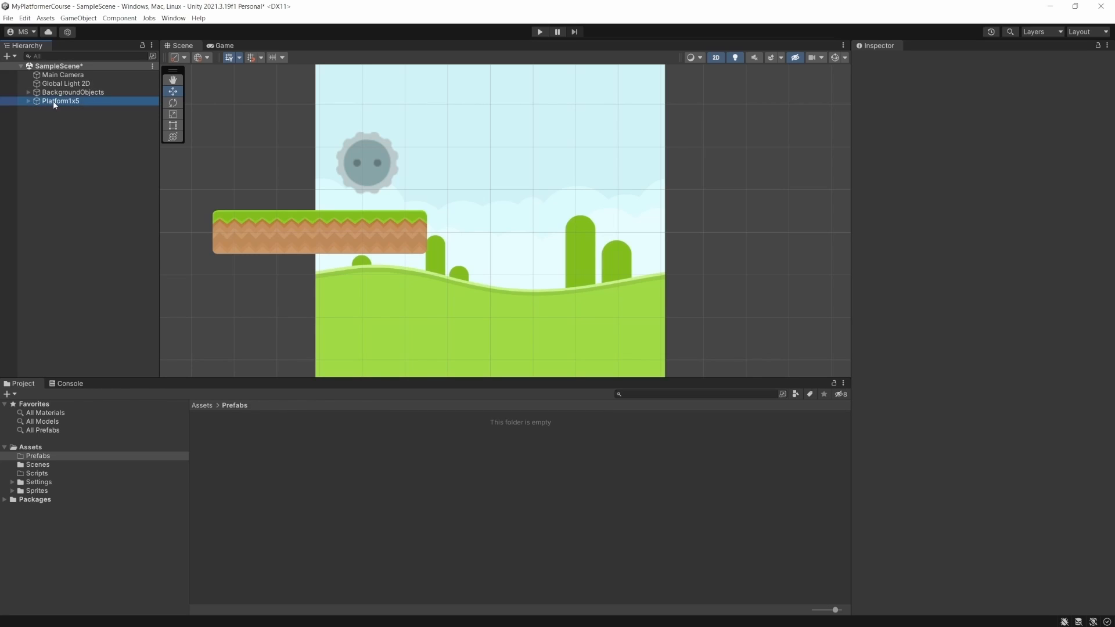
{"action": "left_click_drag", "start_coordinate": [55, 109], "coordinate": [226, 443]}
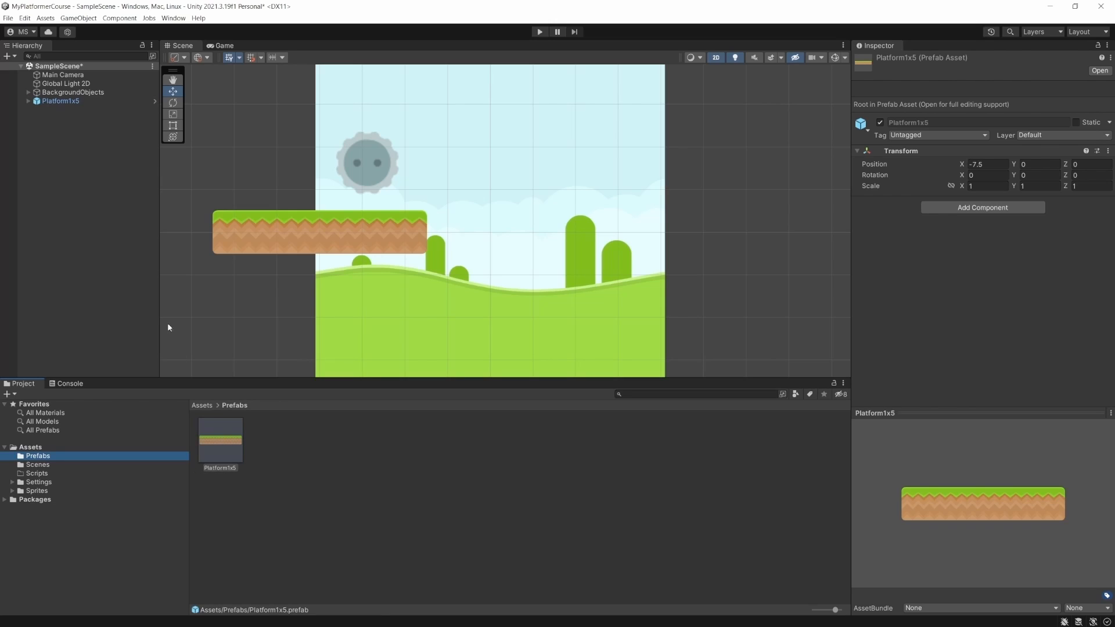
{"action": "left_click", "coordinate": [64, 102]}
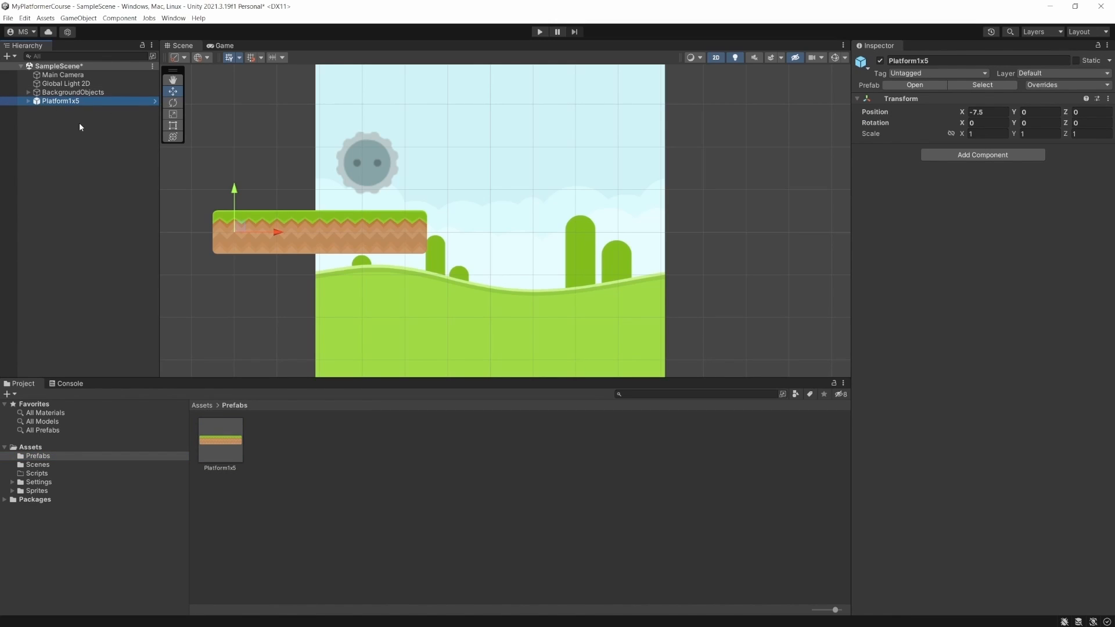
{"action": "left_click", "coordinate": [80, 125]}
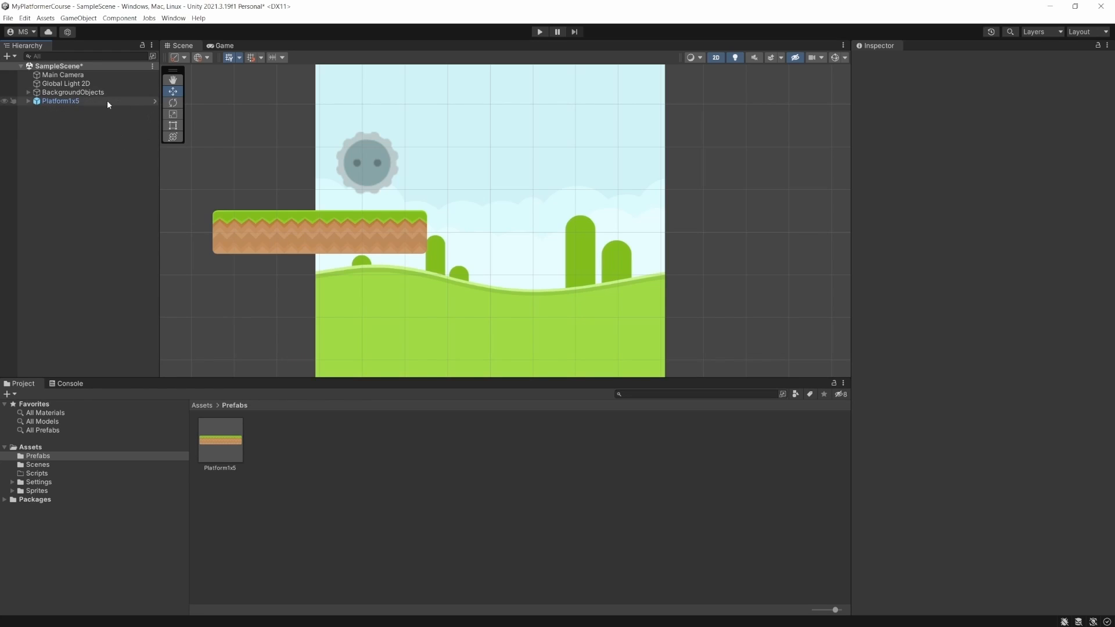
Step: Delete the Platform1x5 instance from the scene and save the scene
{"action": "left_click", "coordinate": [67, 104]}
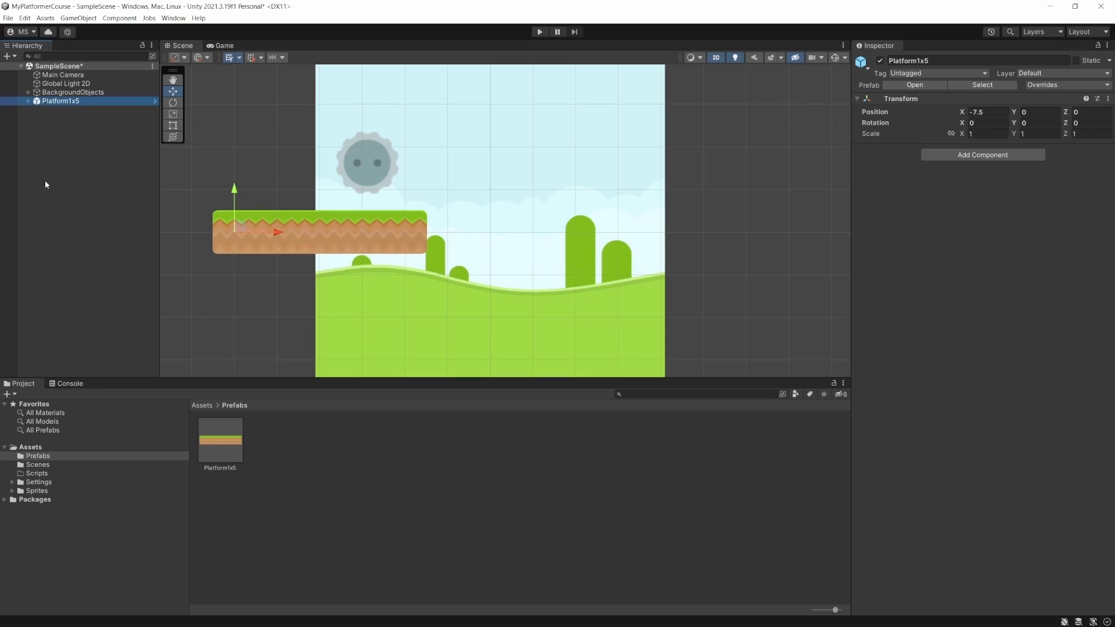
{"action": "key", "text": "Delete"}
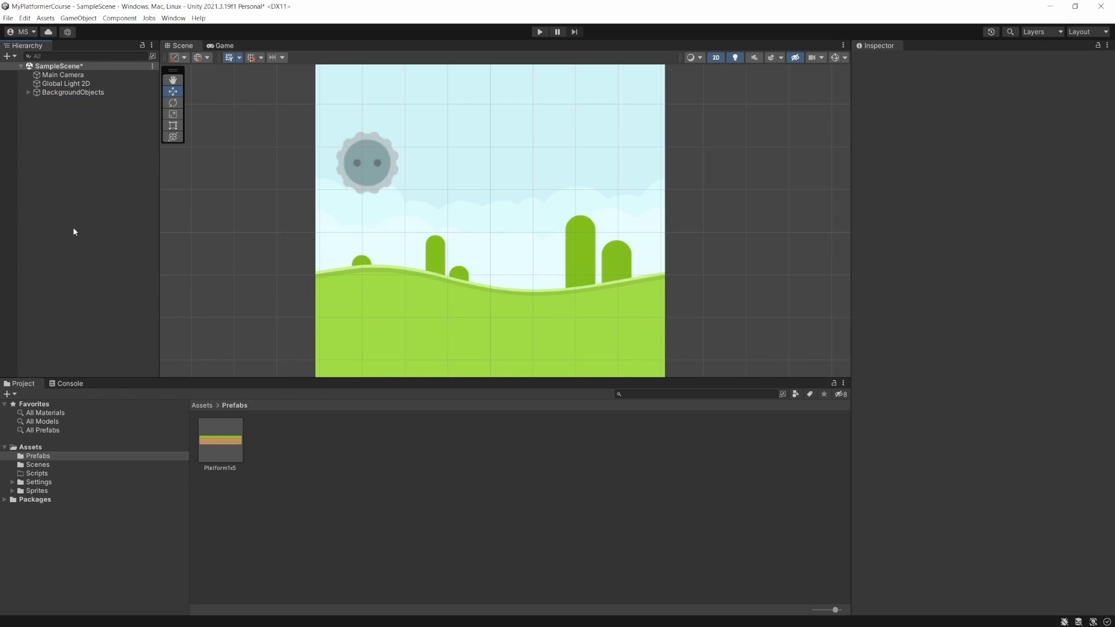
{"action": "key", "text": "ctrl+s"}
Step: Place an instance of the Platform1x5 prefab in the scene at about X -7.44, Y -0.02
{"action": "left_click_drag", "start_coordinate": [216, 444], "coordinate": [236, 232]}
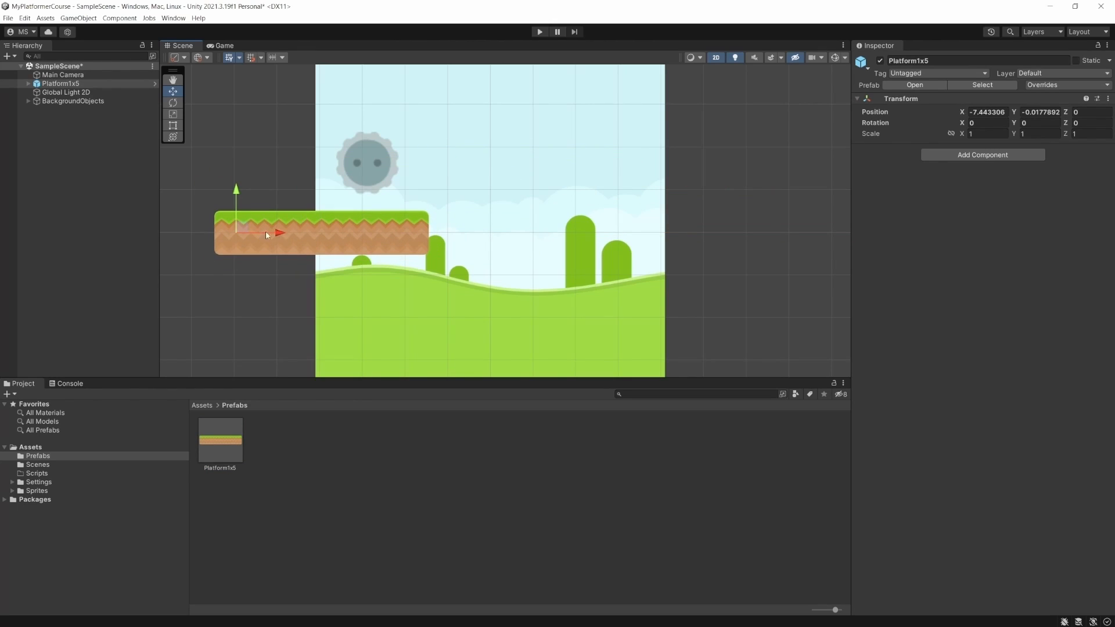
Step: Place two more instances of the Platform1x5 prefab in the scene, the second at about X 6.11, Y -0.40
{"action": "left_click_drag", "start_coordinate": [211, 443], "coordinate": [699, 248]}
{"action": "scroll", "coordinate": [627, 261], "scroll_direction": "down", "scroll_amount": 5}
{"action": "scroll", "coordinate": [627, 262], "scroll_direction": "up", "scroll_amount": 3}
{"action": "middle_click_drag", "start_coordinate": [571, 298], "coordinate": [371, 271]}
{"action": "middle_click_drag", "start_coordinate": [242, 228], "coordinate": [324, 224]}
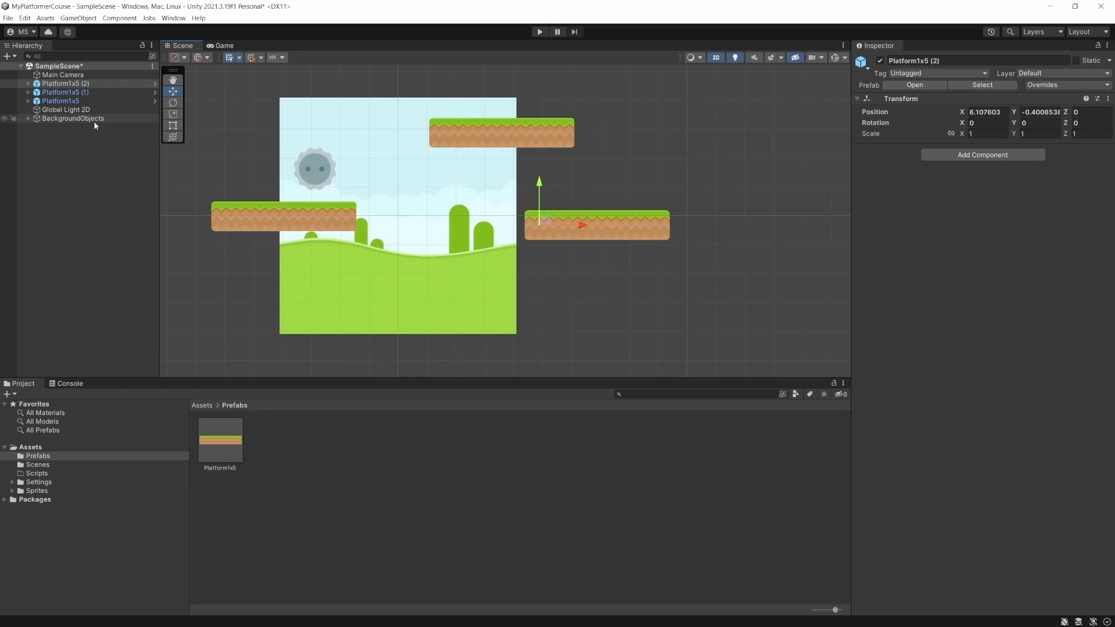
Step: Go through the three platform instances and move Platform1x5 (2) to about X 6.67, Y -1.04
{"action": "left_click", "coordinate": [60, 93]}
{"action": "left_click", "coordinate": [62, 101]}
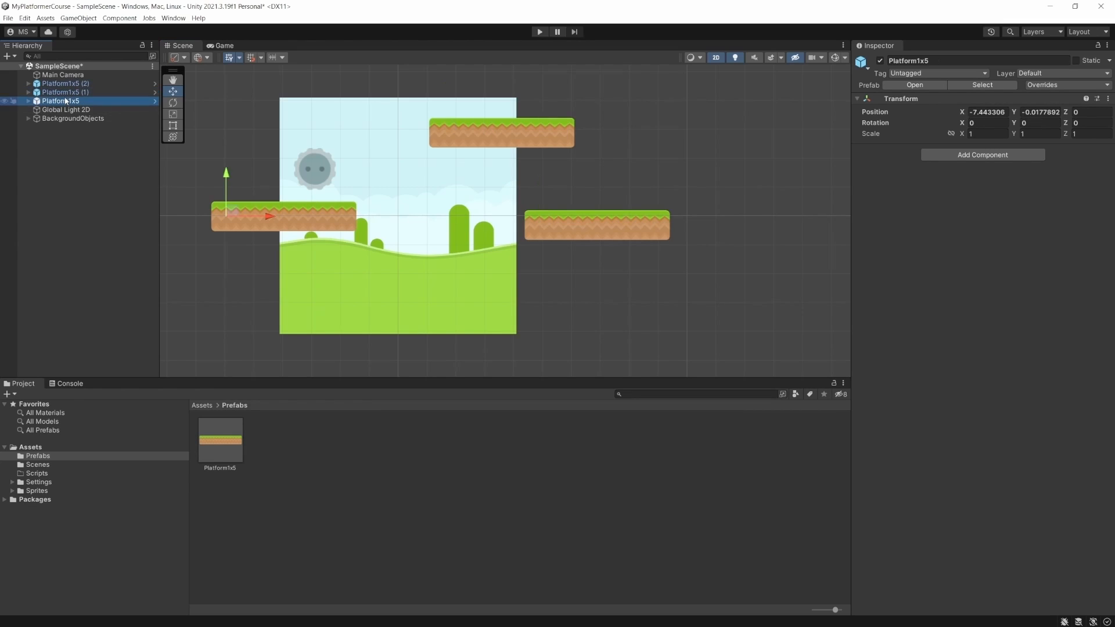
{"action": "left_click", "coordinate": [66, 93]}
{"action": "left_click", "coordinate": [70, 84]}
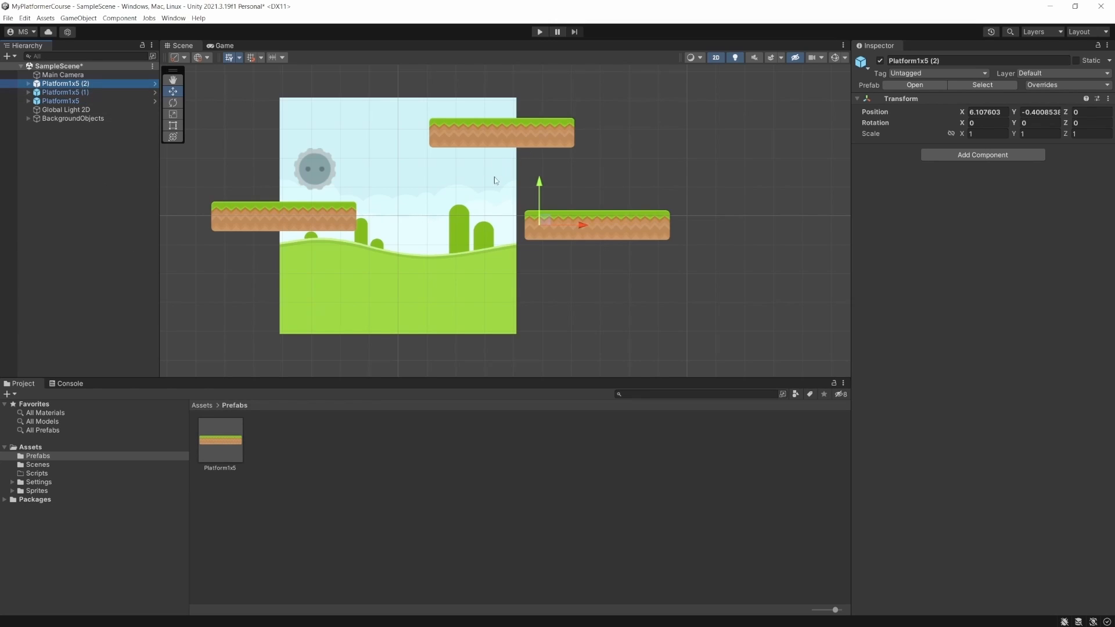
{"action": "mouse_move", "coordinate": [543, 225]}
{"action": "left_mouse_down"}
{"action": "mouse_move", "coordinate": [562, 226]}
{"action": "mouse_move", "coordinate": [557, 240]}
{"action": "left_mouse_up"}
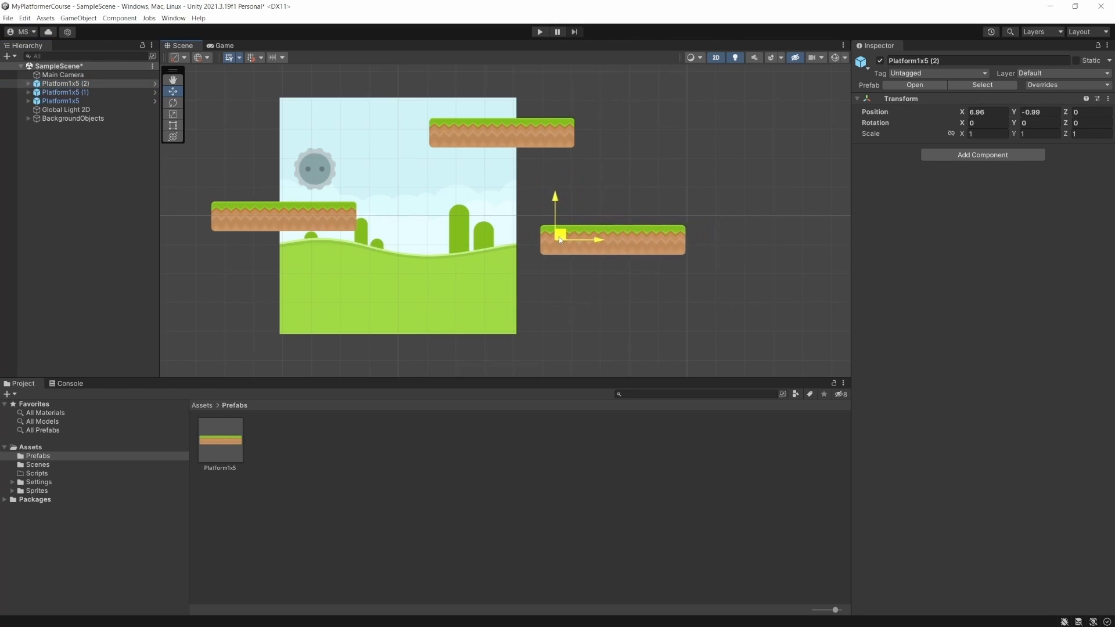
Step: Move the grassMid child of Platform1x5 (2) up out of the platform to about X 2.83, Y 1.53
{"action": "left_click", "coordinate": [27, 83]}
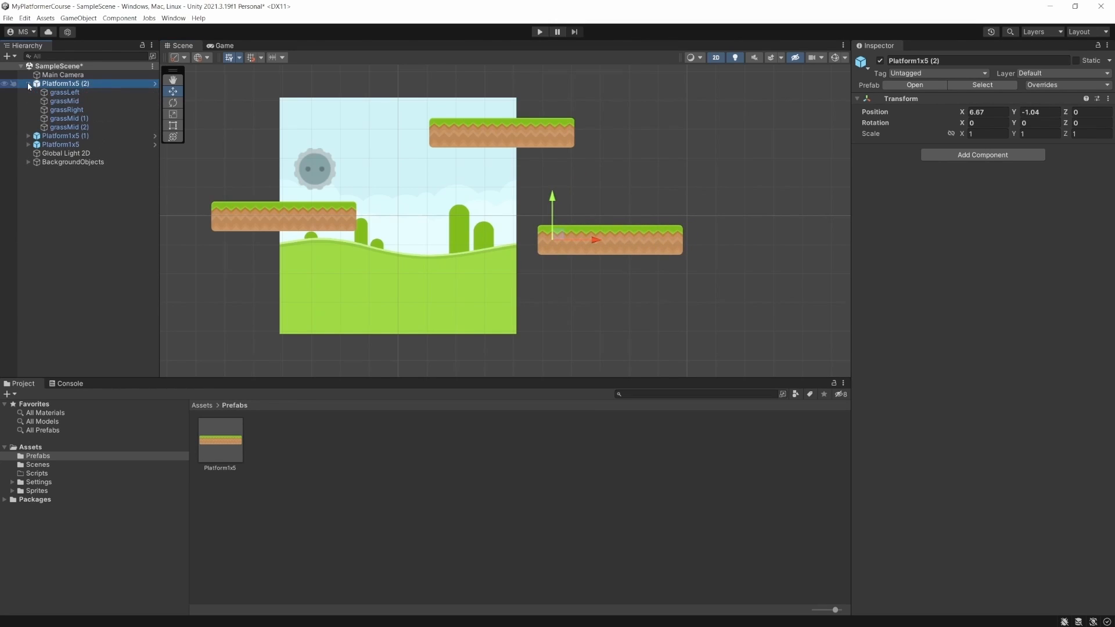
{"action": "left_click", "coordinate": [67, 102]}
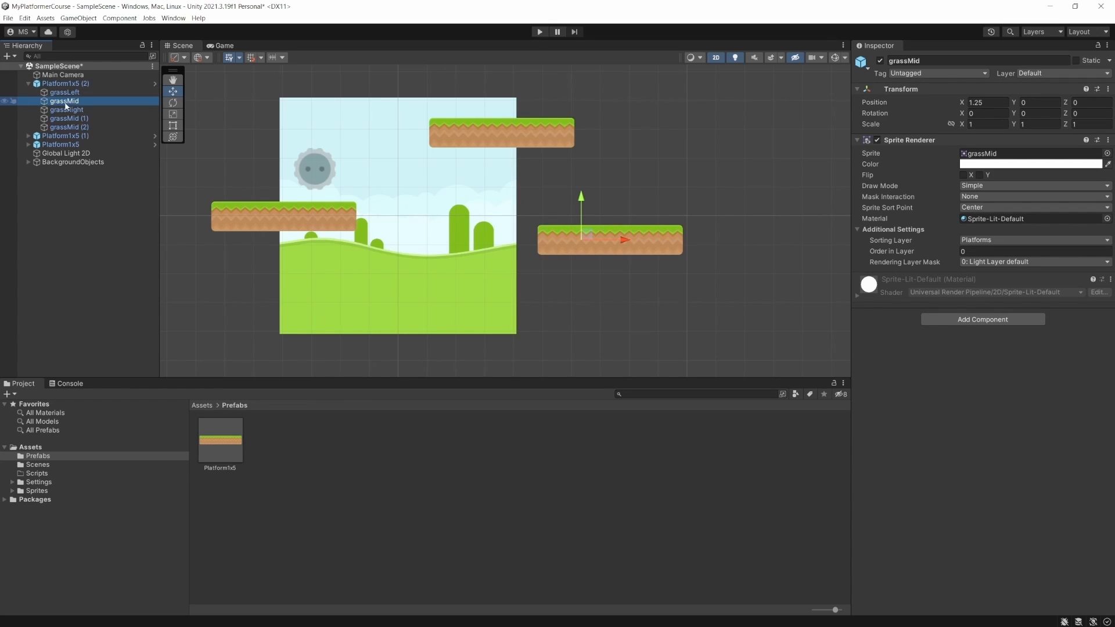
{"action": "left_click_drag", "start_coordinate": [587, 239], "coordinate": [624, 204]}
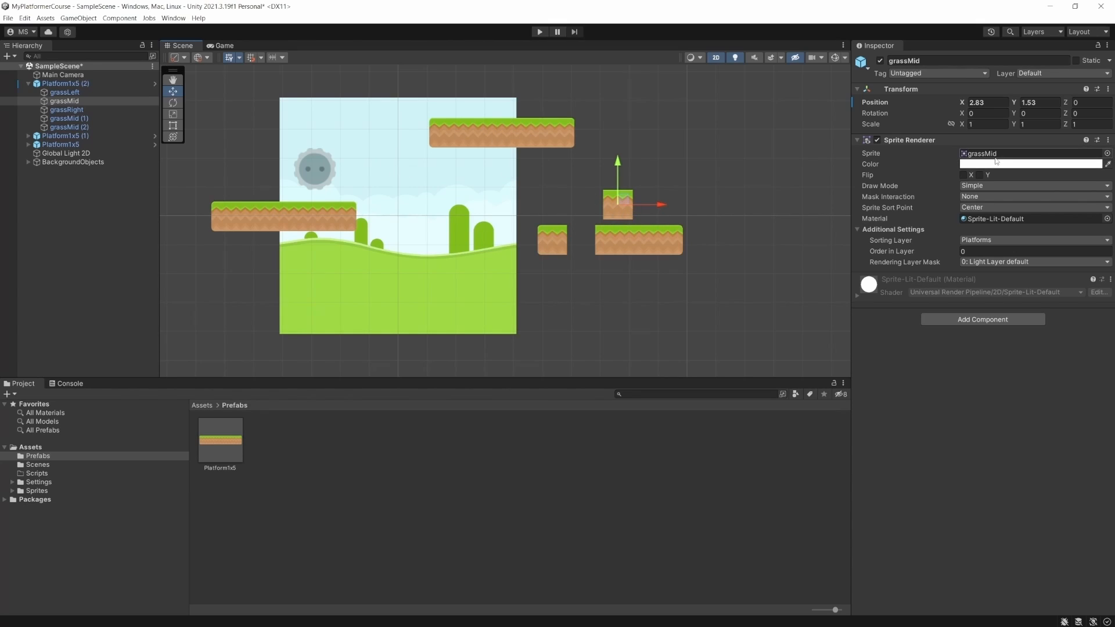
Step: Tint the grassMid sprite dark green (092704) and move it back into the platform's gap at about X 1.3, Y 0.33
{"action": "left_click", "coordinate": [1031, 164]}
{"action": "left_click", "coordinate": [1032, 203]}
{"action": "left_click_drag", "start_coordinate": [1074, 254], "coordinate": [1073, 274]}
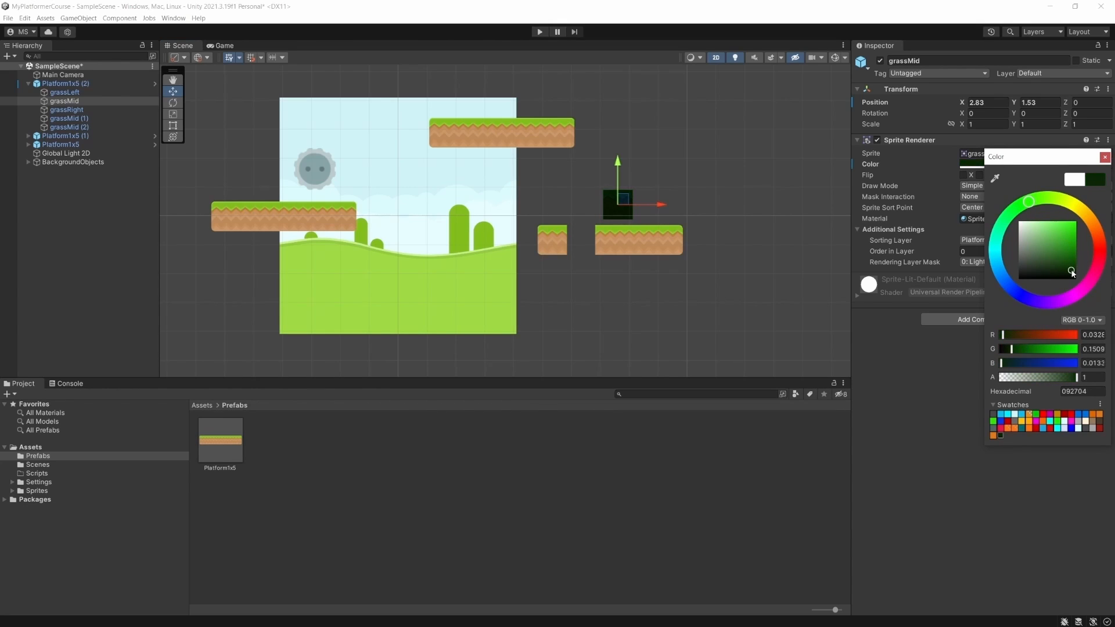
{"action": "left_click_drag", "start_coordinate": [623, 199], "coordinate": [589, 227]}
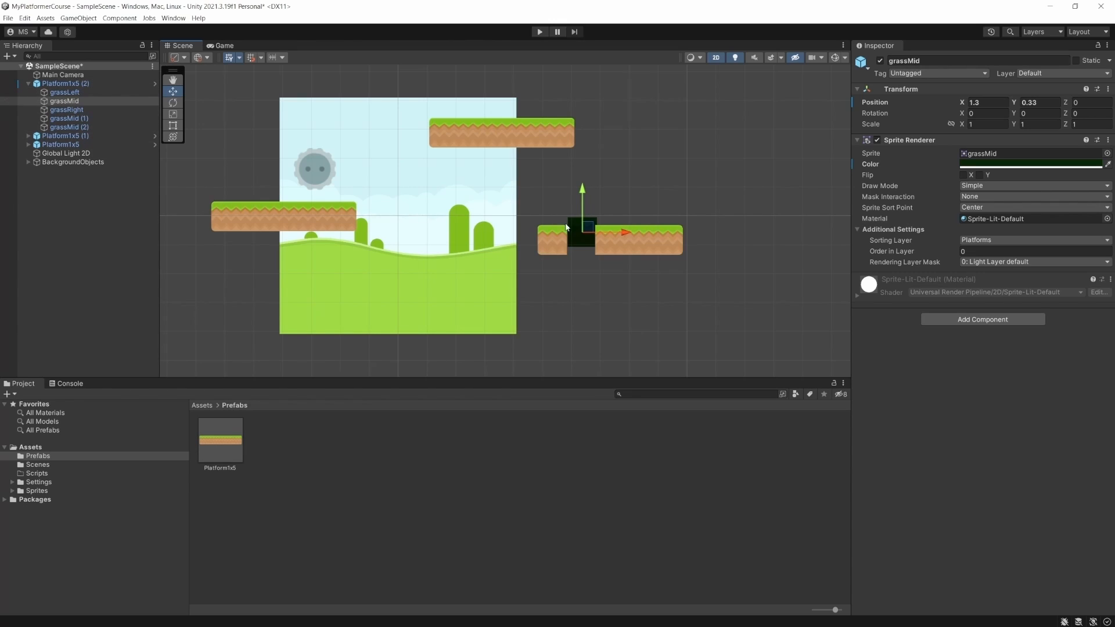
Step: Delete the altered Platform1x5 (2) and place two fresh prefab instances, the farther one at about X 10.96, Y 0.94
{"action": "left_click", "coordinate": [64, 84]}
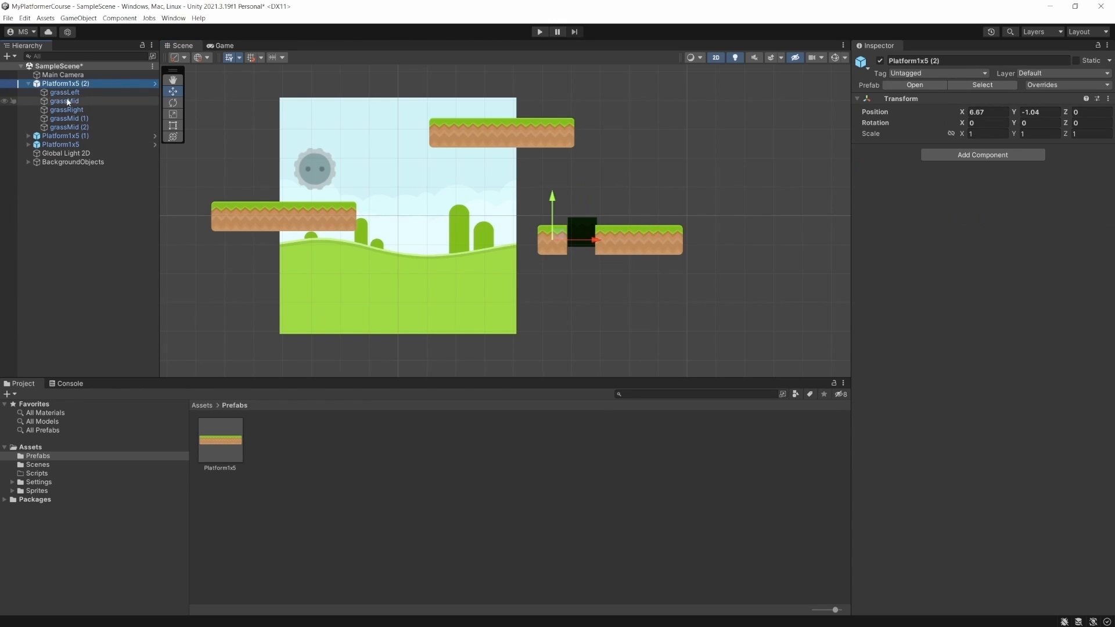
{"action": "key", "text": "Delete"}
{"action": "left_click_drag", "start_coordinate": [221, 439], "coordinate": [651, 197]}
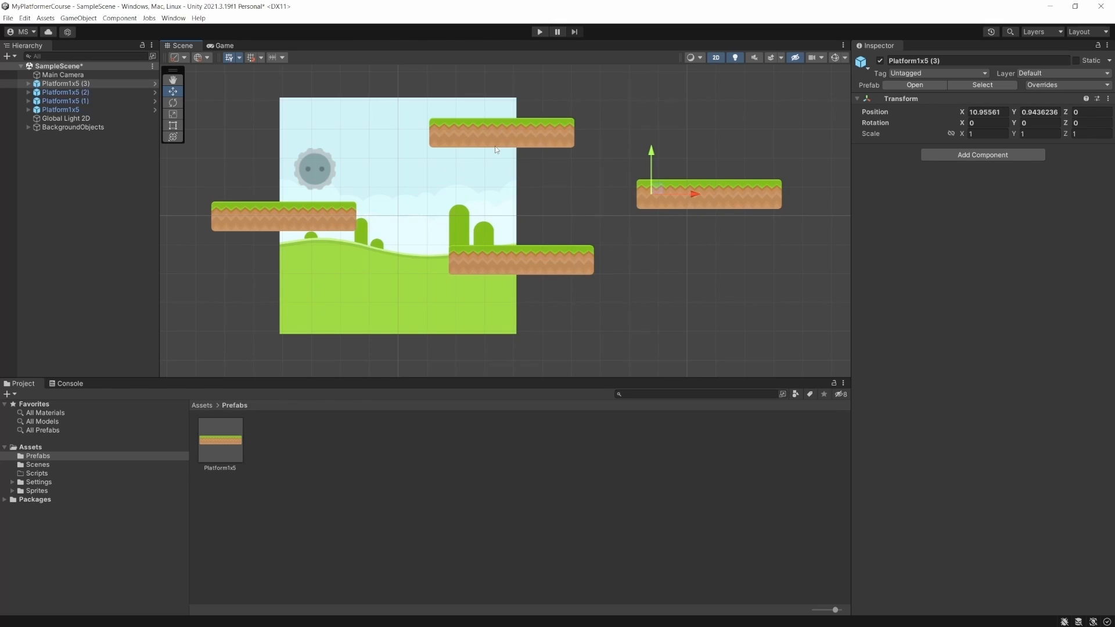
Step: Tint the grassMid and grassMid (1) sprites of Platform1x5 (3) dark red (910909) together
{"action": "left_click", "coordinate": [29, 83]}
{"action": "left_click", "coordinate": [61, 101]}
{"action": "left_click", "coordinate": [63, 109]}
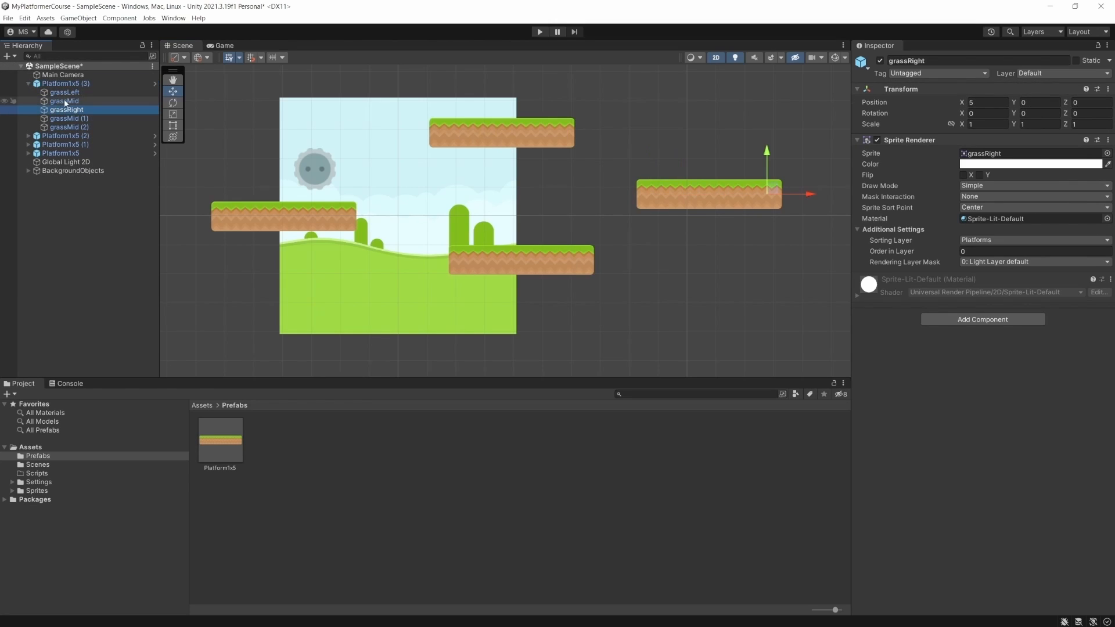
{"action": "left_click", "coordinate": [64, 101]}
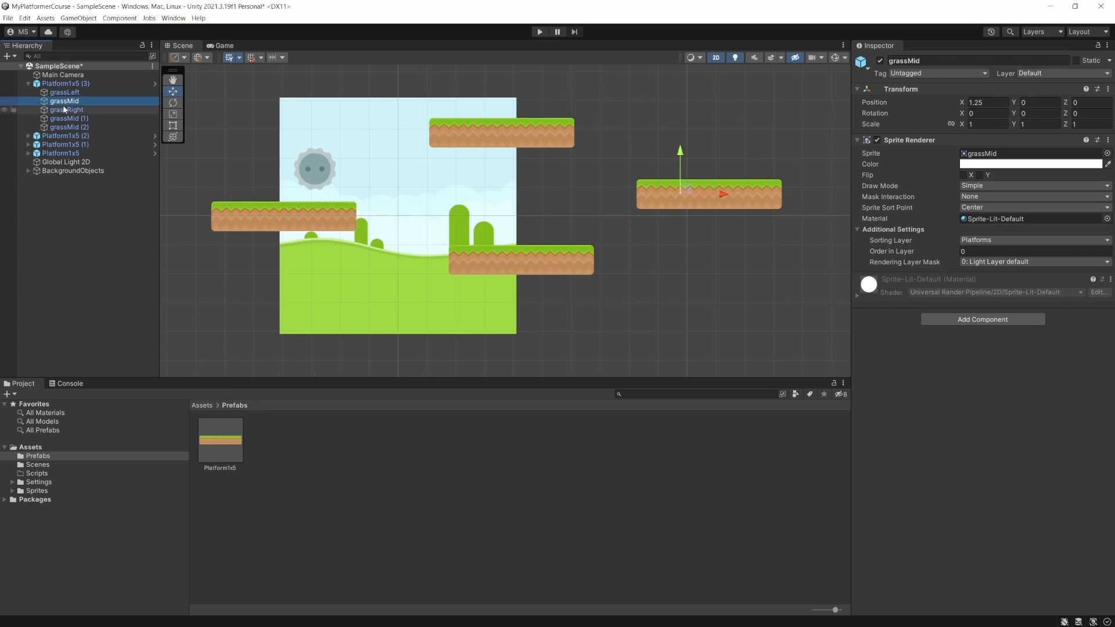
{"action": "left_click", "coordinate": [72, 110], "text": "ctrl"}
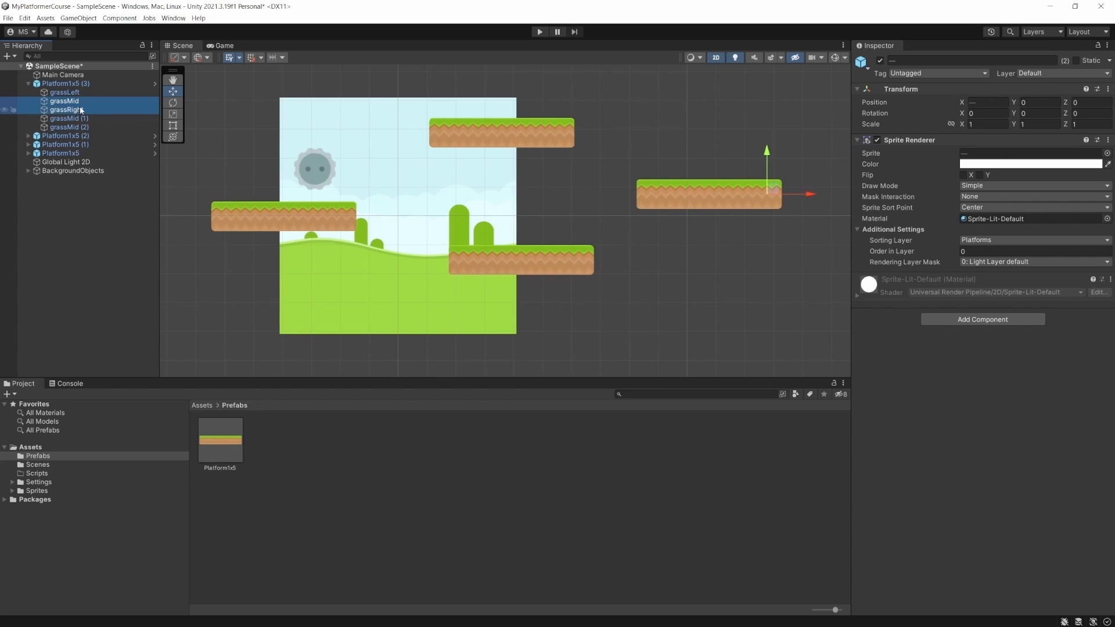
{"action": "left_click", "coordinate": [81, 101]}
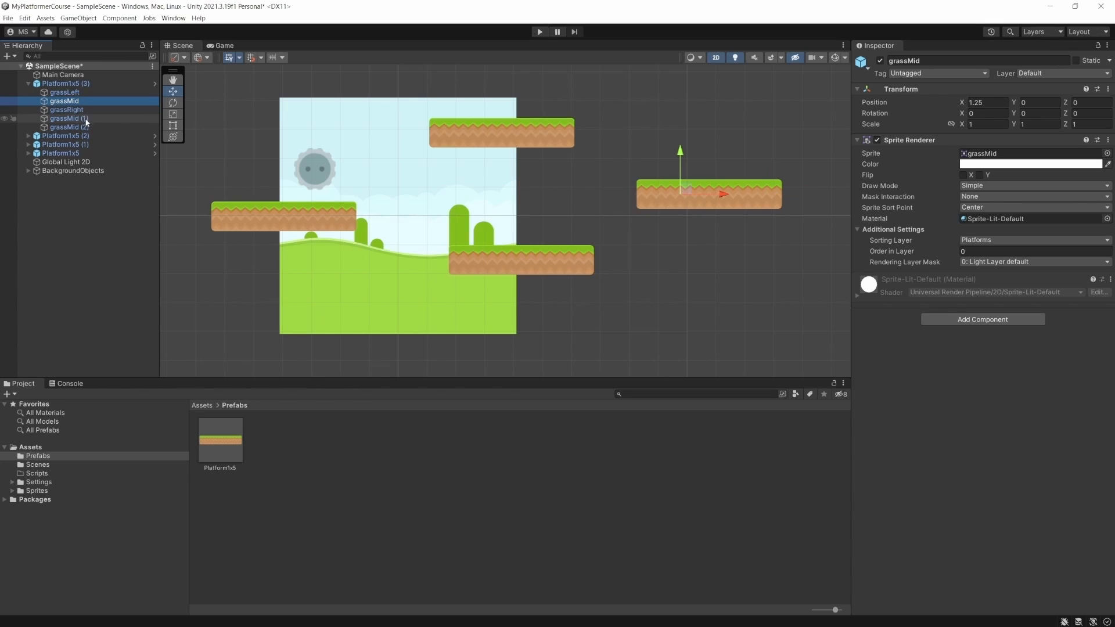
{"action": "left_click", "coordinate": [90, 122], "text": "ctrl"}
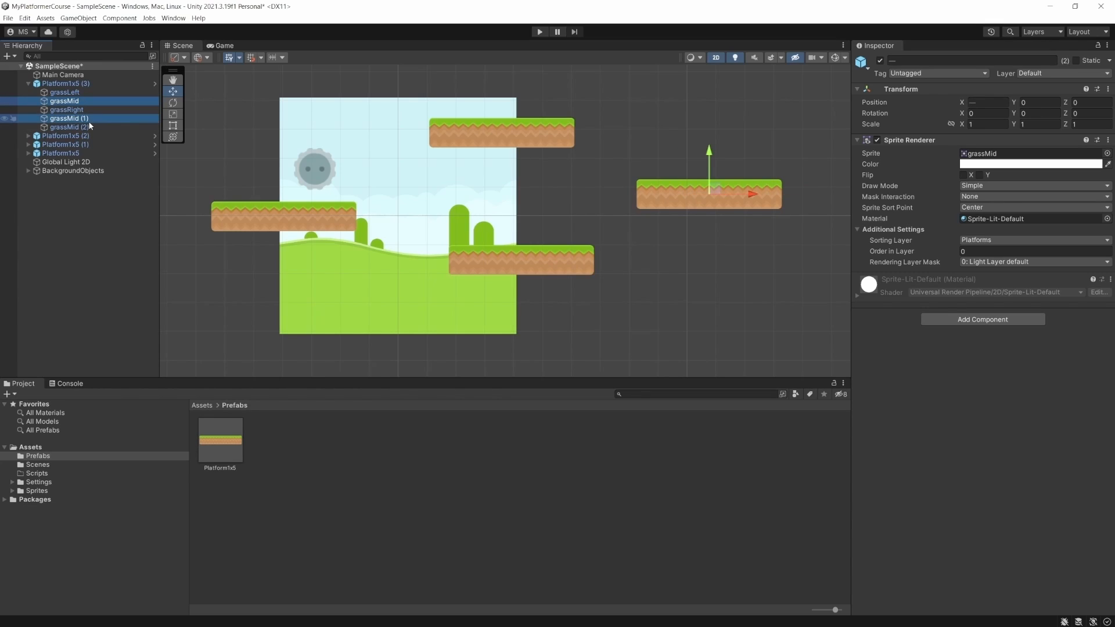
{"action": "left_click", "coordinate": [1004, 164]}
{"action": "left_click_drag", "start_coordinate": [1068, 245], "coordinate": [1074, 250]}
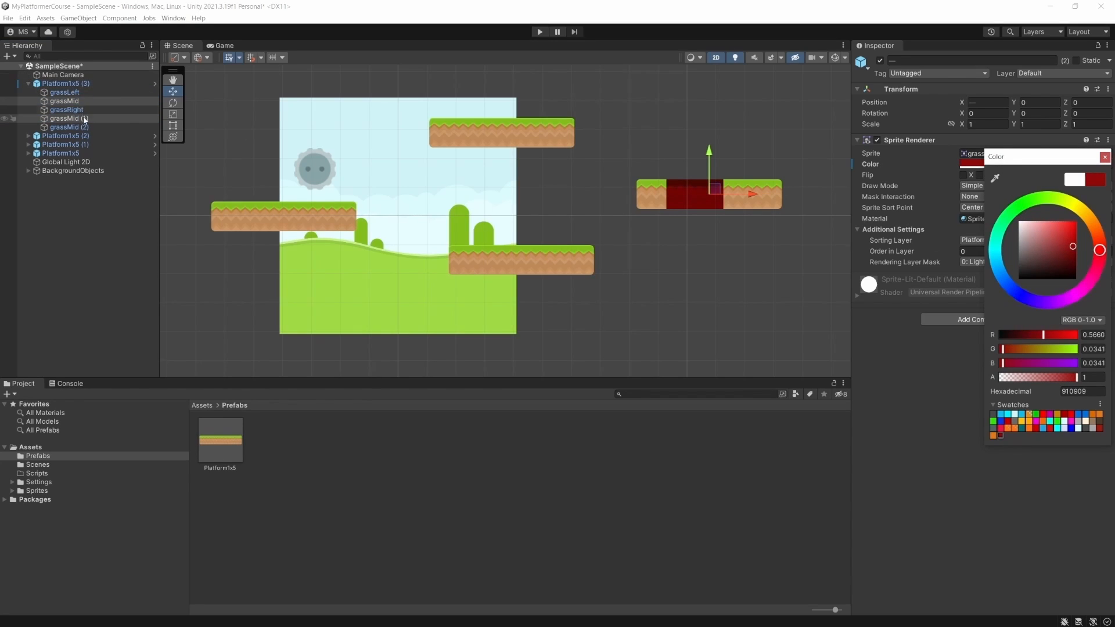
Step: Tint all three grassMid sprites of Platform1x5 (3) red (B30808) and close the colour picker
{"action": "left_click", "coordinate": [68, 127]}
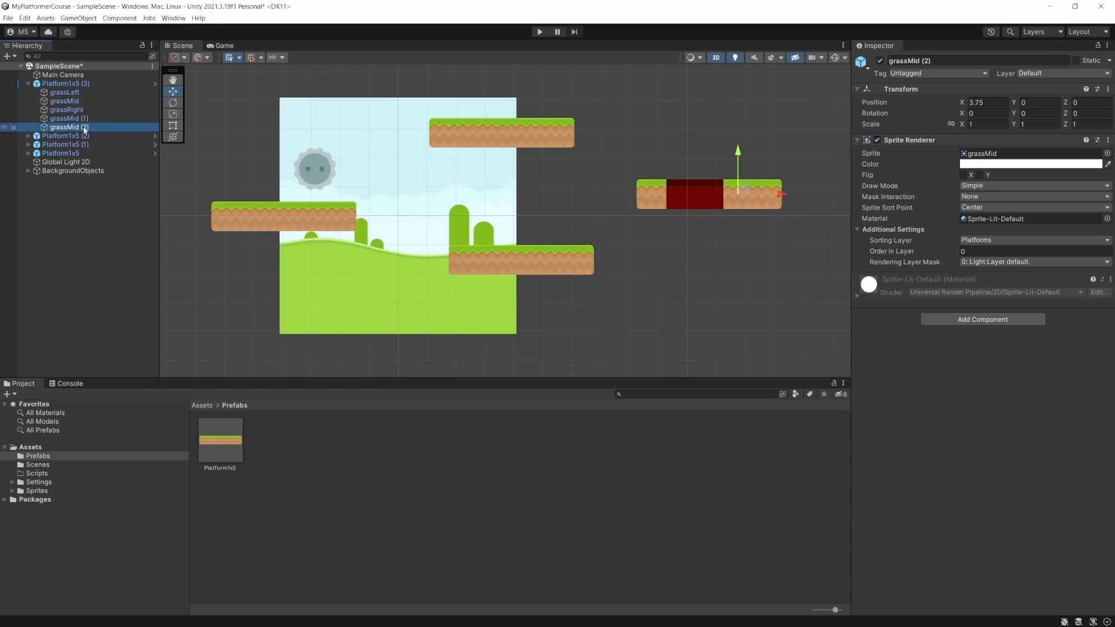
{"action": "left_click", "coordinate": [1016, 164]}
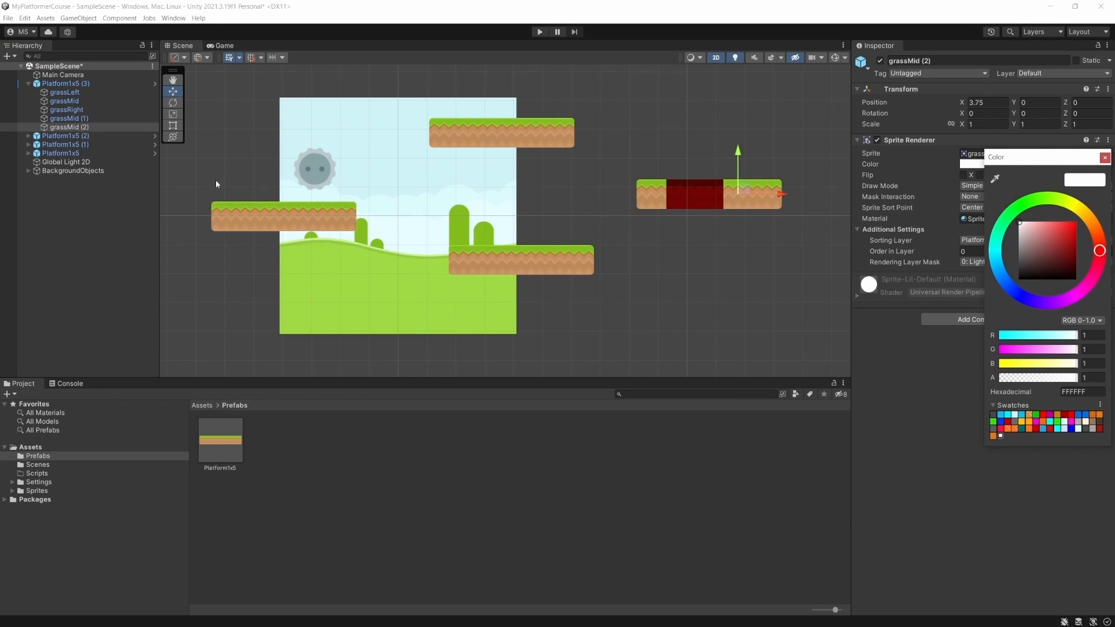
{"action": "left_click", "coordinate": [64, 100]}
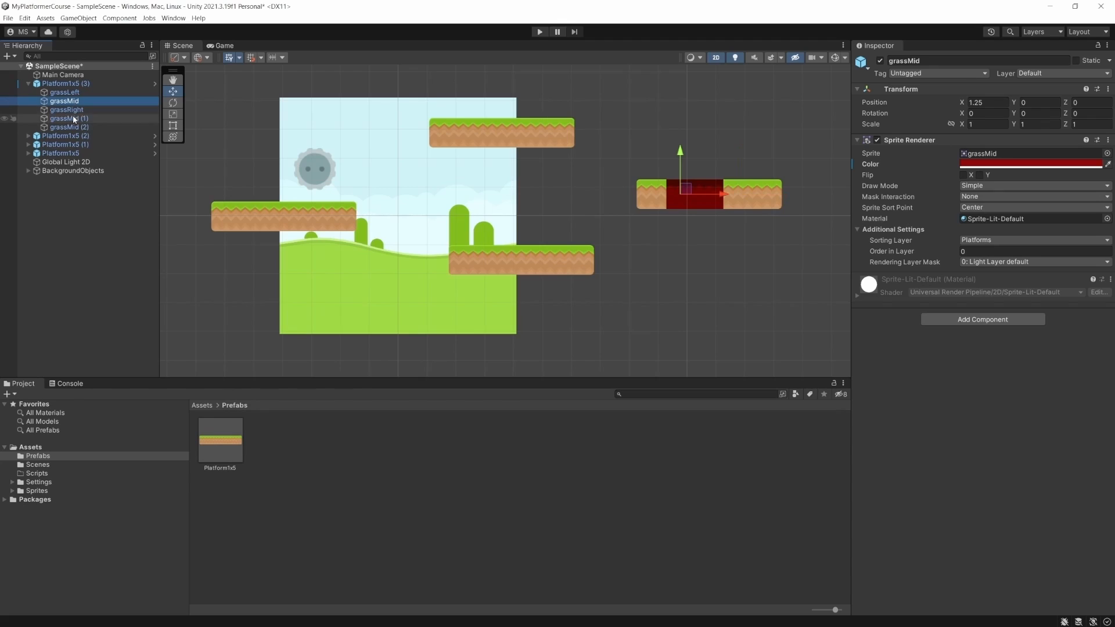
{"action": "left_click", "coordinate": [68, 118], "text": "ctrl"}
{"action": "left_click", "coordinate": [68, 127], "text": "ctrl"}
{"action": "left_click", "coordinate": [1053, 165]}
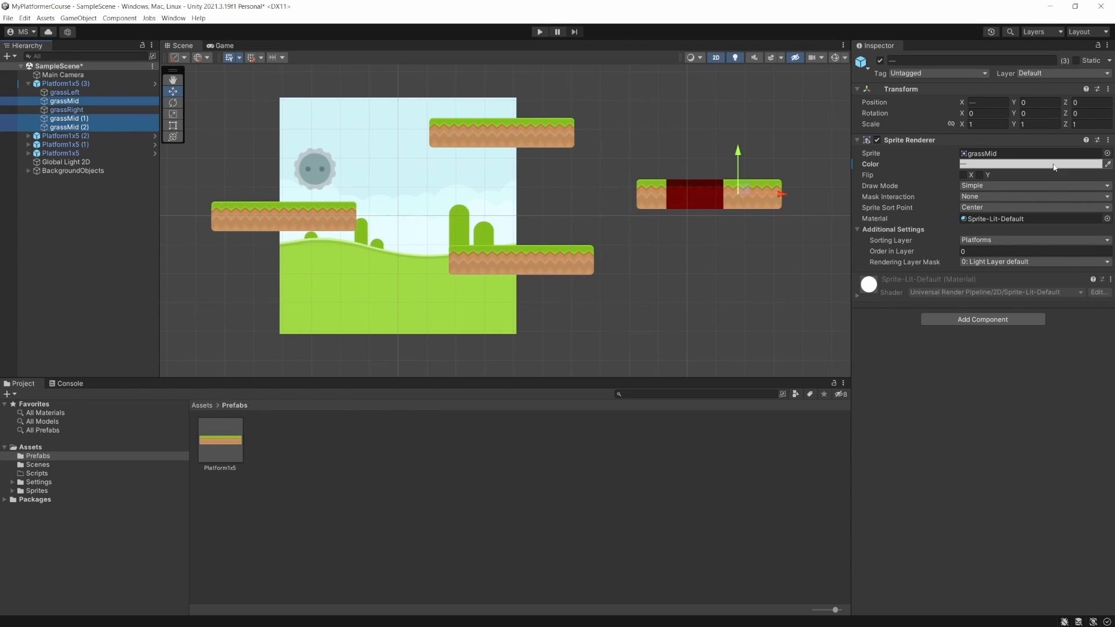
{"action": "left_click", "coordinate": [1101, 242]}
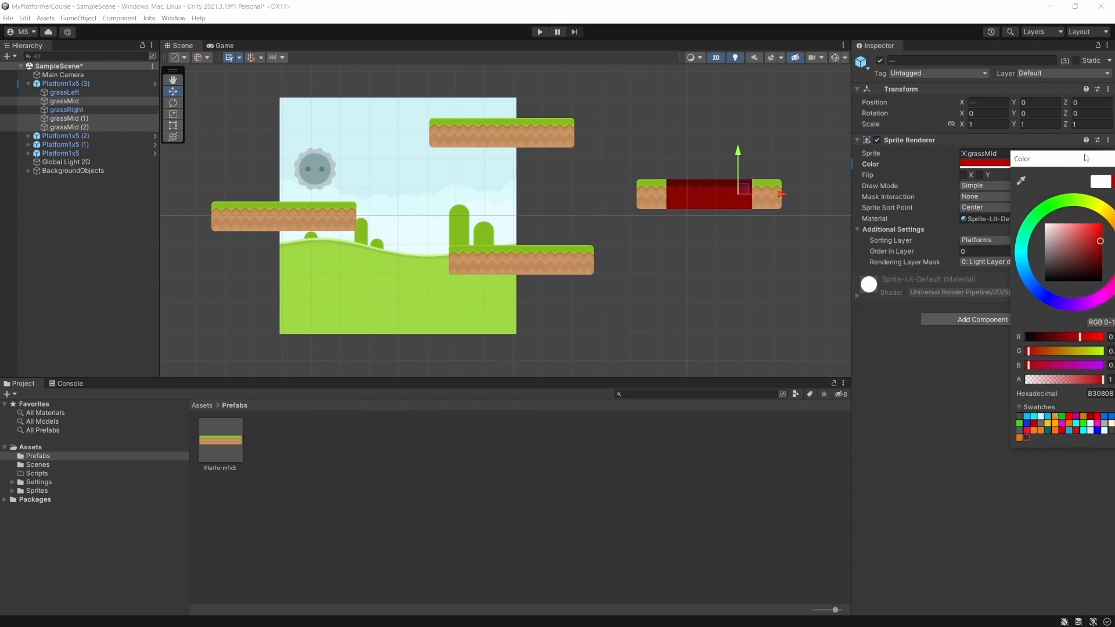
{"action": "left_click_drag", "start_coordinate": [1050, 166], "coordinate": [1034, 174]}
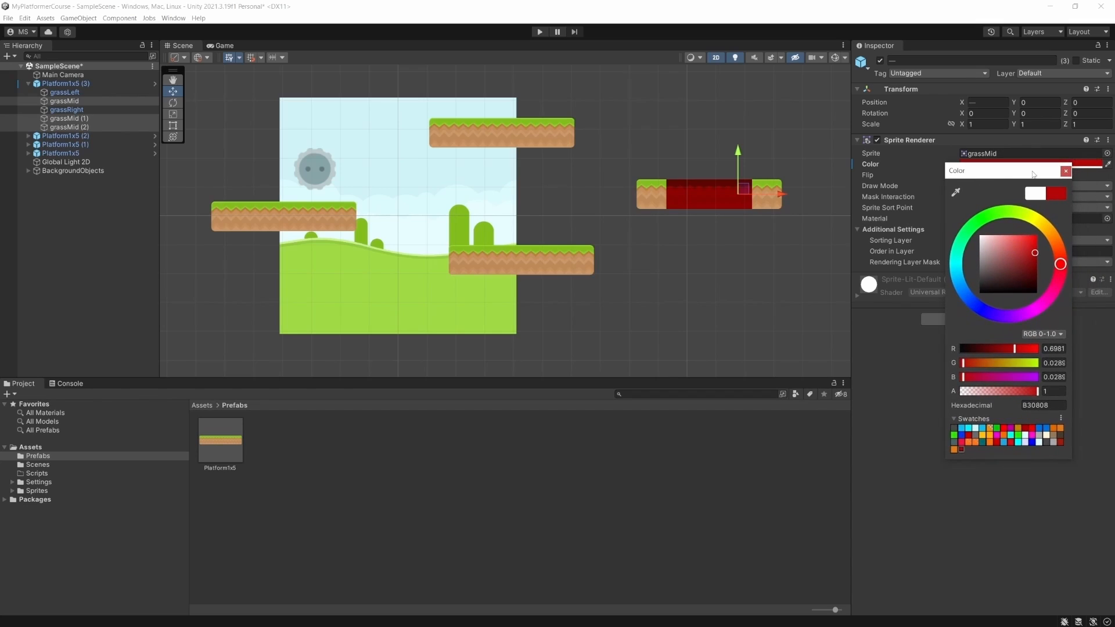
{"action": "left_click", "coordinate": [1066, 171]}
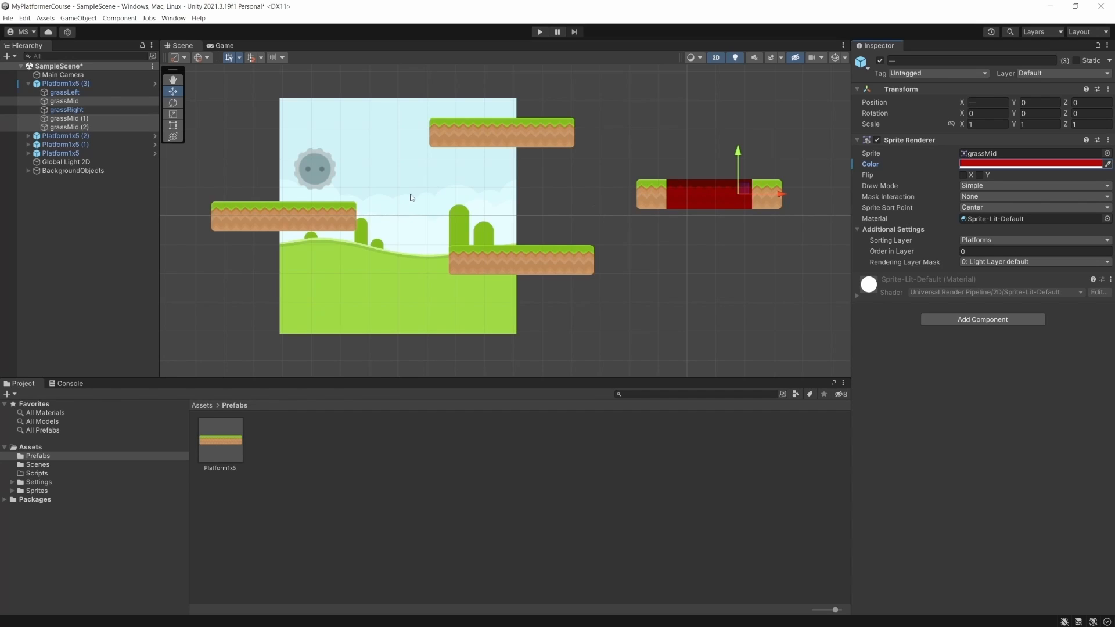
Step: Set the three grassMid sprites' color to white (FFFFFF) and collapse Platform1x5 (3) in the object tree
{"action": "left_click", "coordinate": [981, 165]}
{"action": "left_click_drag", "start_coordinate": [1020, 236], "coordinate": [1003, 214]}
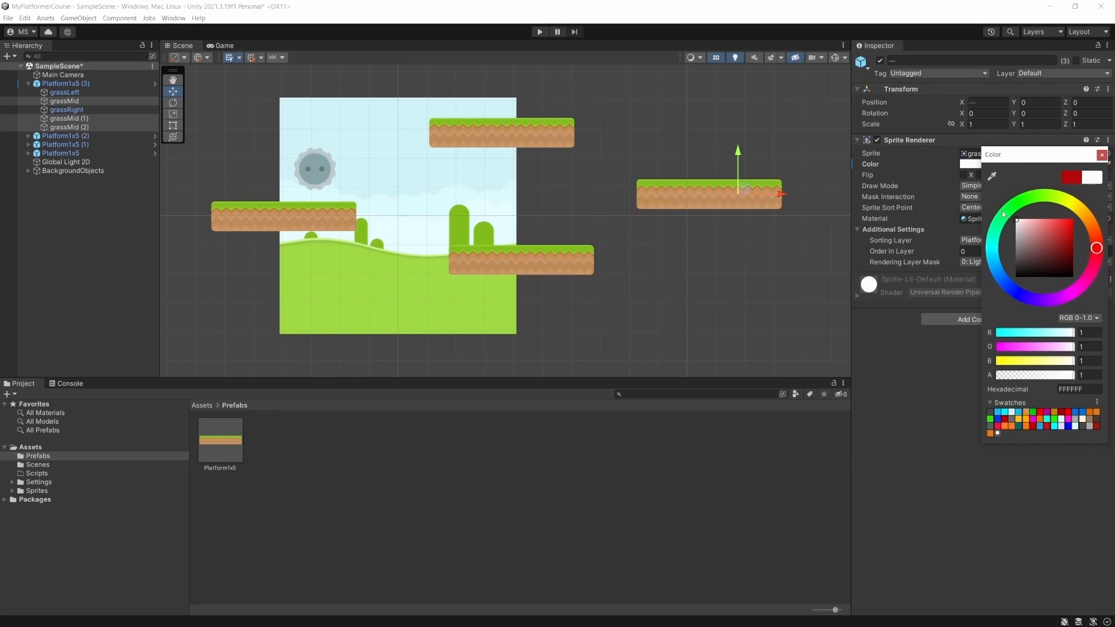
{"action": "left_click", "coordinate": [1101, 155]}
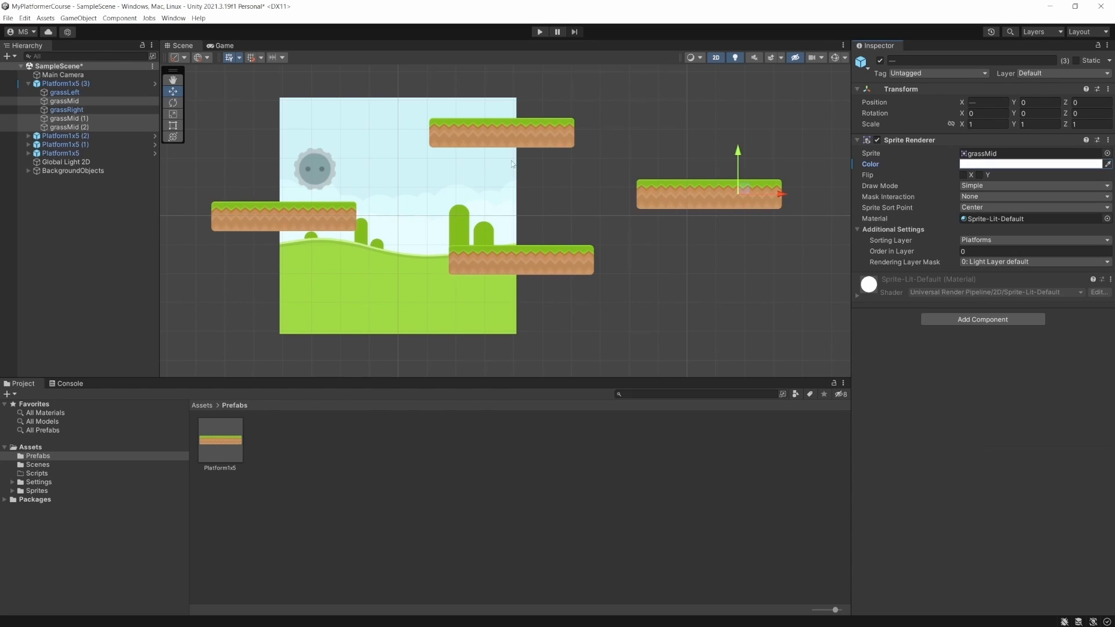
{"action": "left_click", "coordinate": [33, 85]}
{"action": "left_click", "coordinate": [28, 85]}
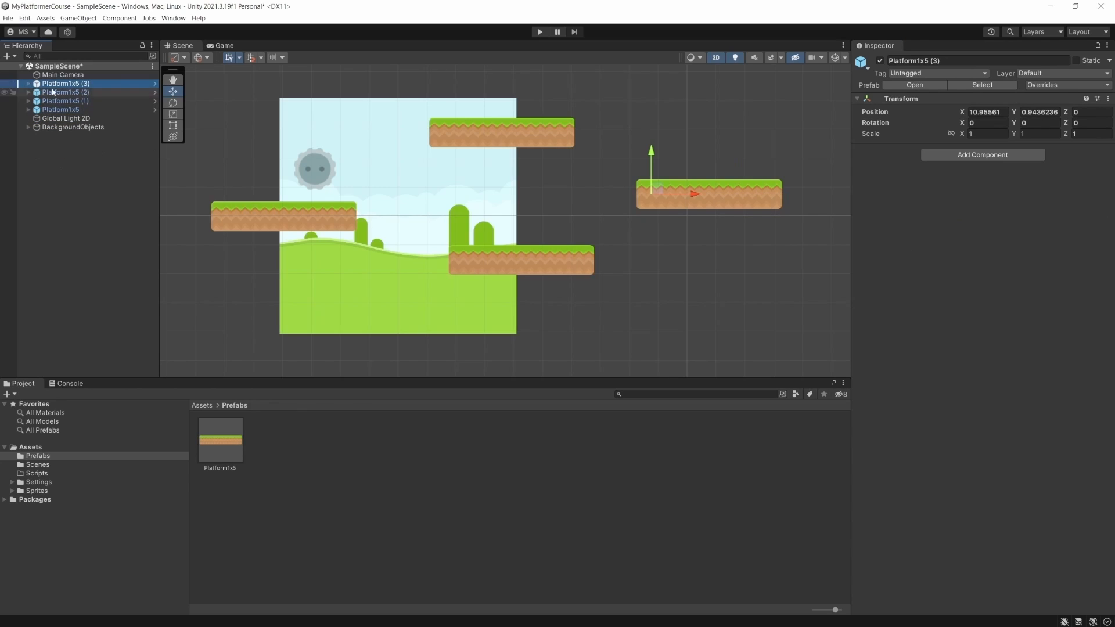
Step: Delete Platform1x5 (3) and place a fresh Platform1x5 prefab instance at about X 11.92, Y 1.16
{"action": "left_click", "coordinate": [54, 162]}
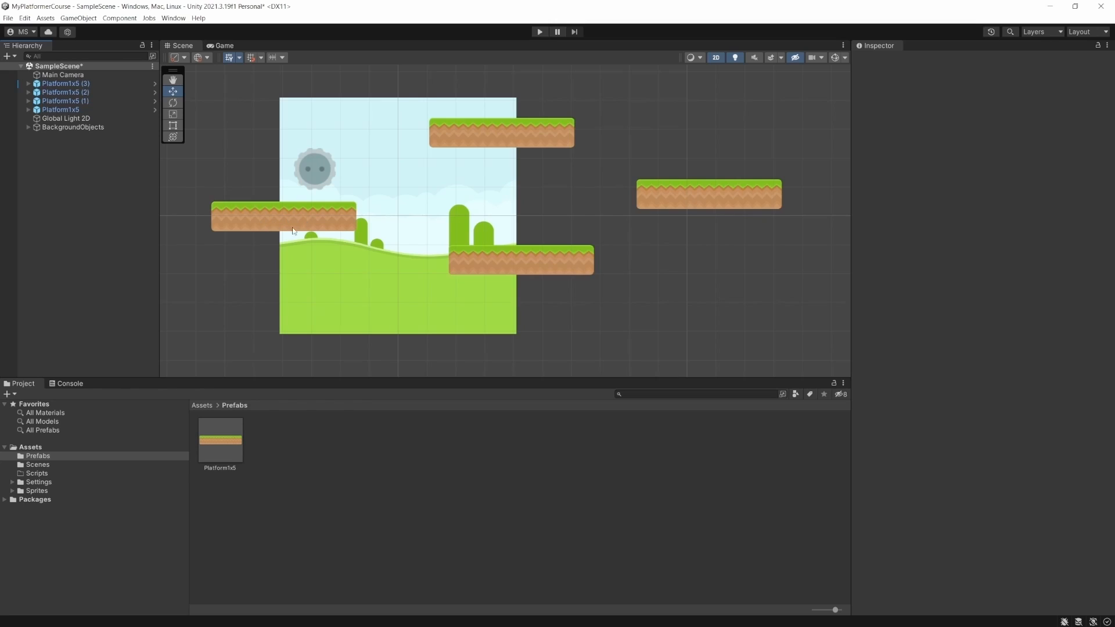
{"action": "left_click", "coordinate": [729, 205]}
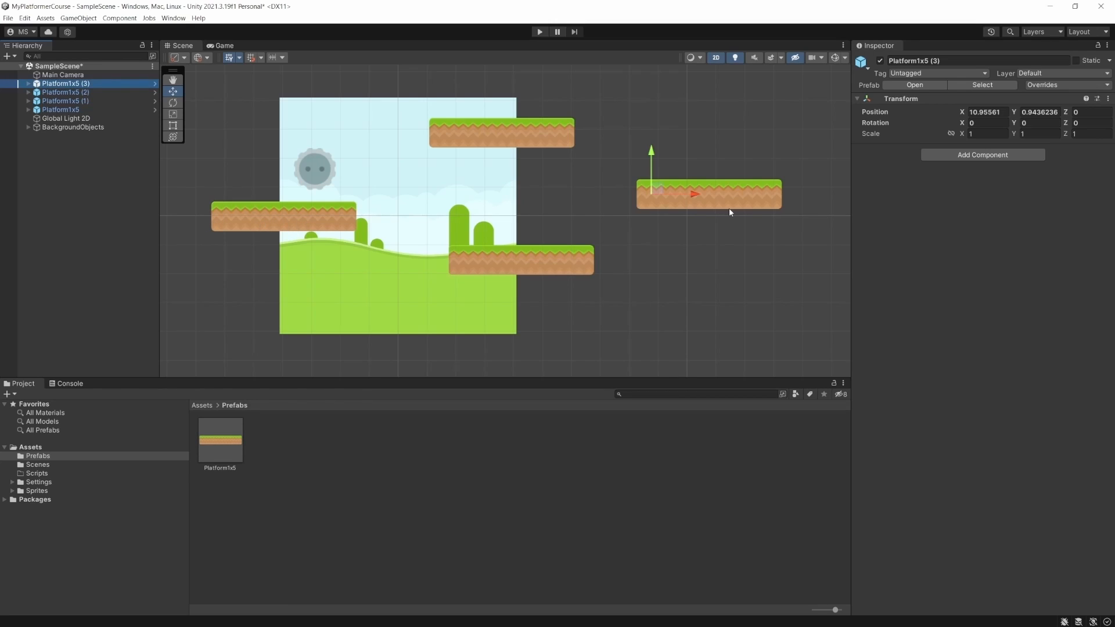
{"action": "left_click", "coordinate": [28, 84]}
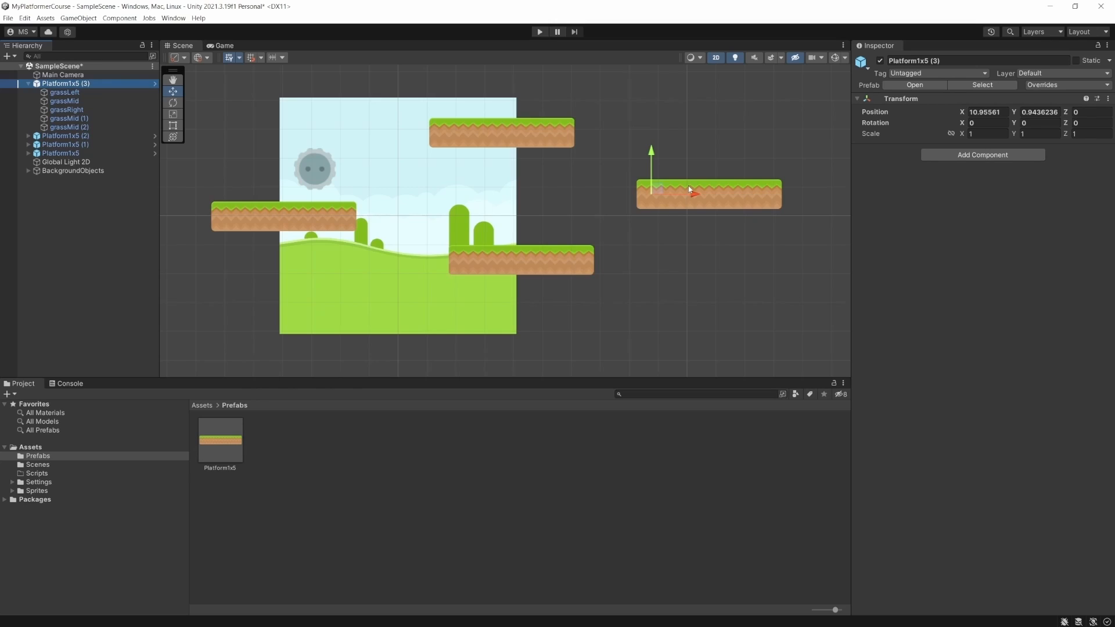
{"action": "left_click", "coordinate": [76, 94]}
{"action": "left_click", "coordinate": [75, 85]}
{"action": "key", "text": "Delete"}
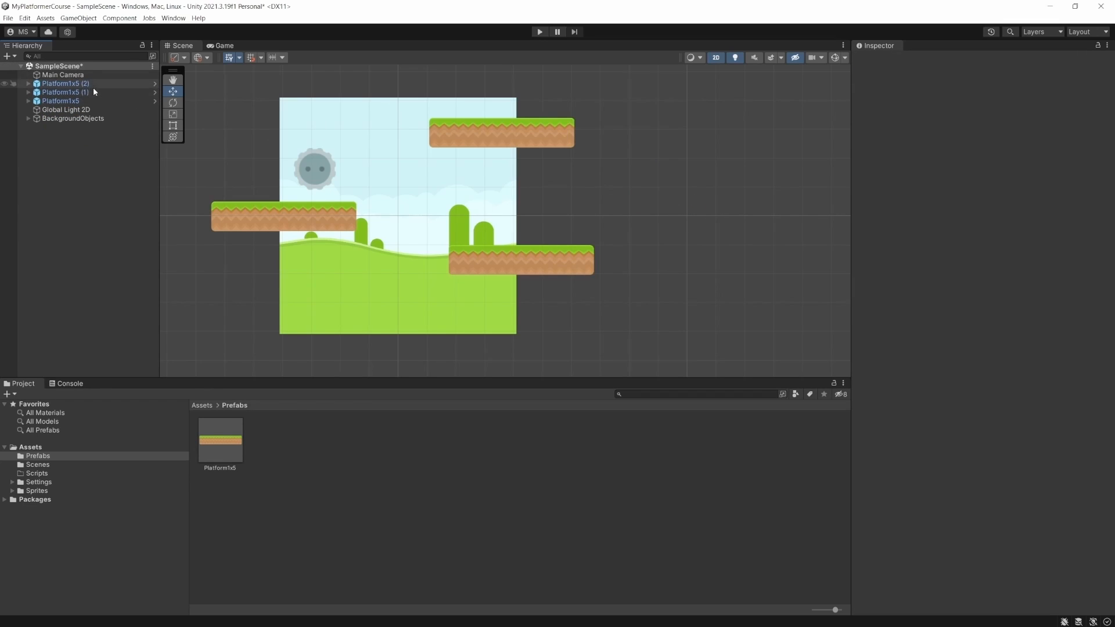
{"action": "left_click_drag", "start_coordinate": [233, 459], "coordinate": [679, 184]}
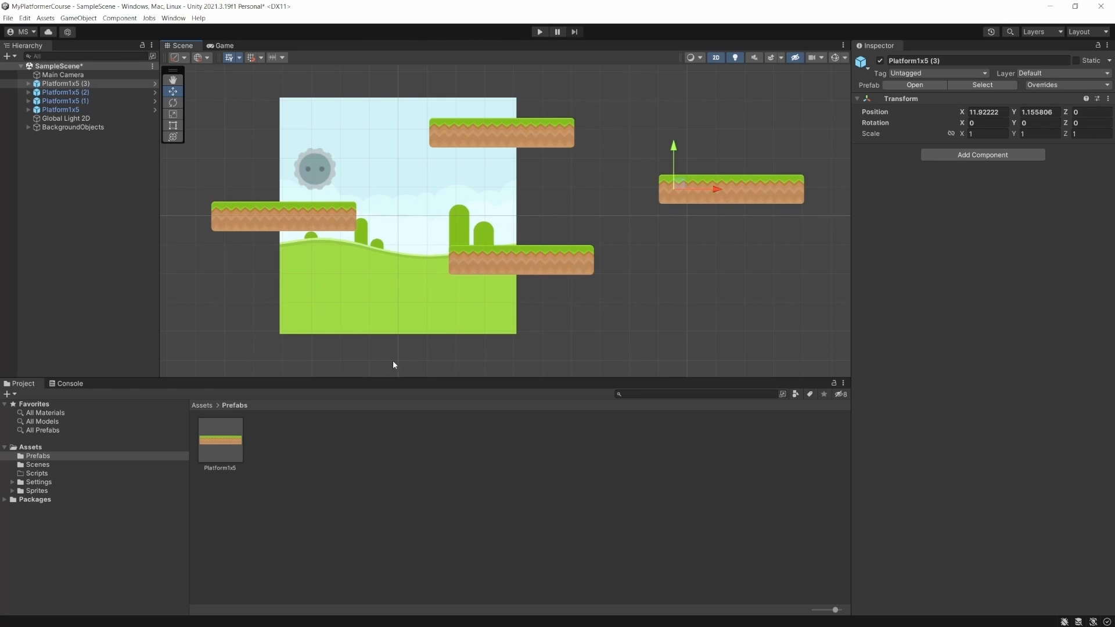
Step: Place another Platform1x5 prefab instance at about X 14.40, Y 4.93 and select the Platform1x5 prefab asset
{"action": "left_click", "coordinate": [233, 442]}
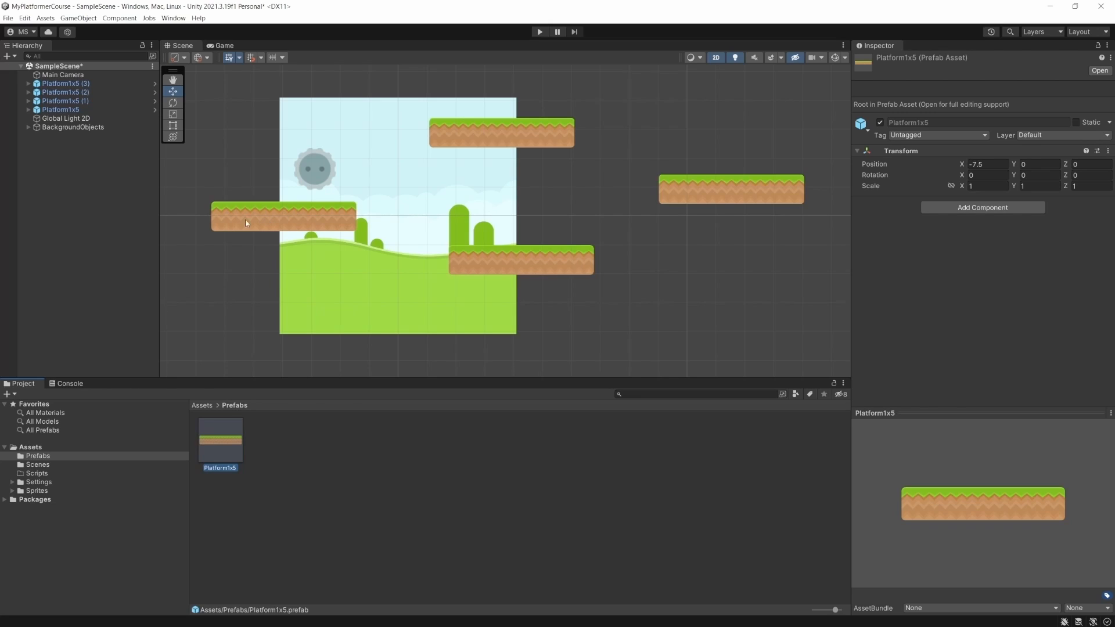
{"action": "left_click_drag", "start_coordinate": [230, 443], "coordinate": [736, 106]}
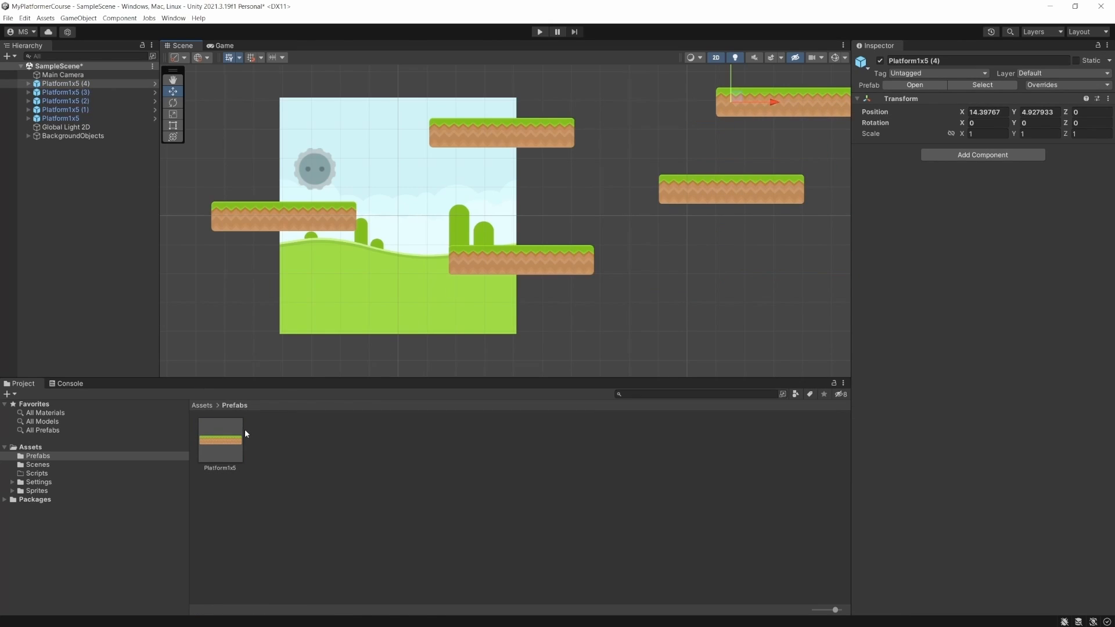
{"action": "left_click", "coordinate": [220, 448]}
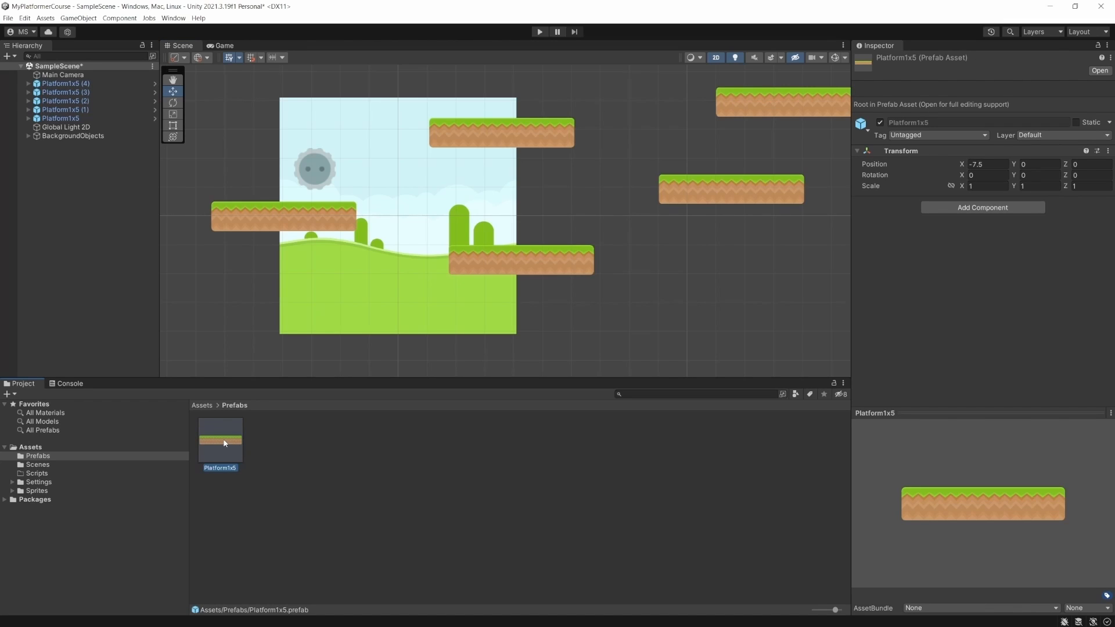
Step: Open the Platform1x5 prefab for editing and tint its three grassMid sprites red (DD0000)
{"action": "double_click", "coordinate": [224, 443]}
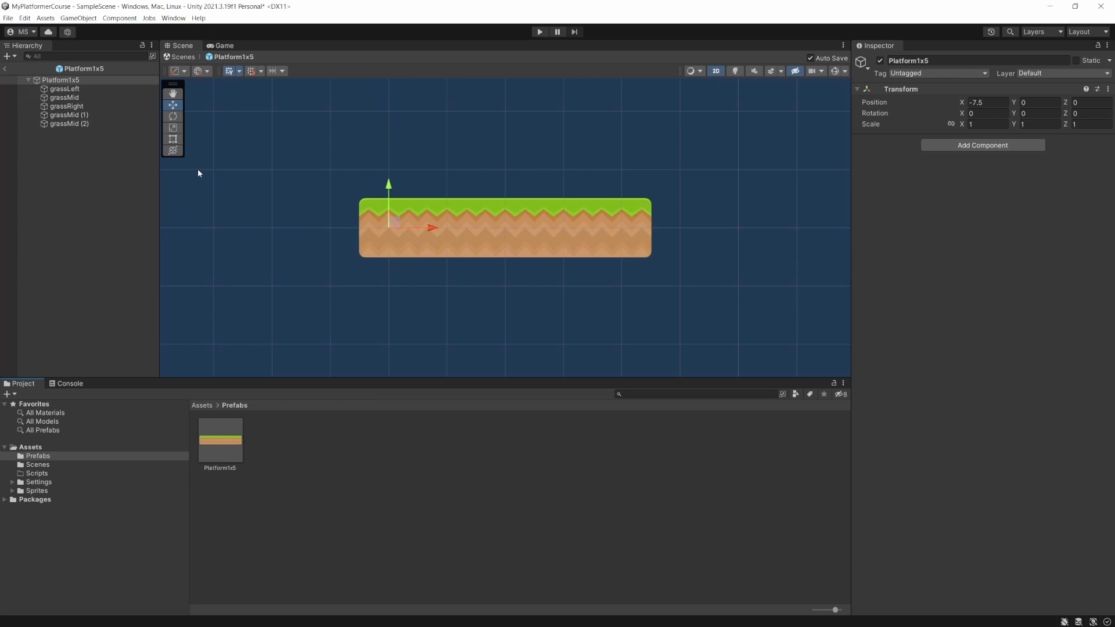
{"action": "left_click", "coordinate": [83, 97]}
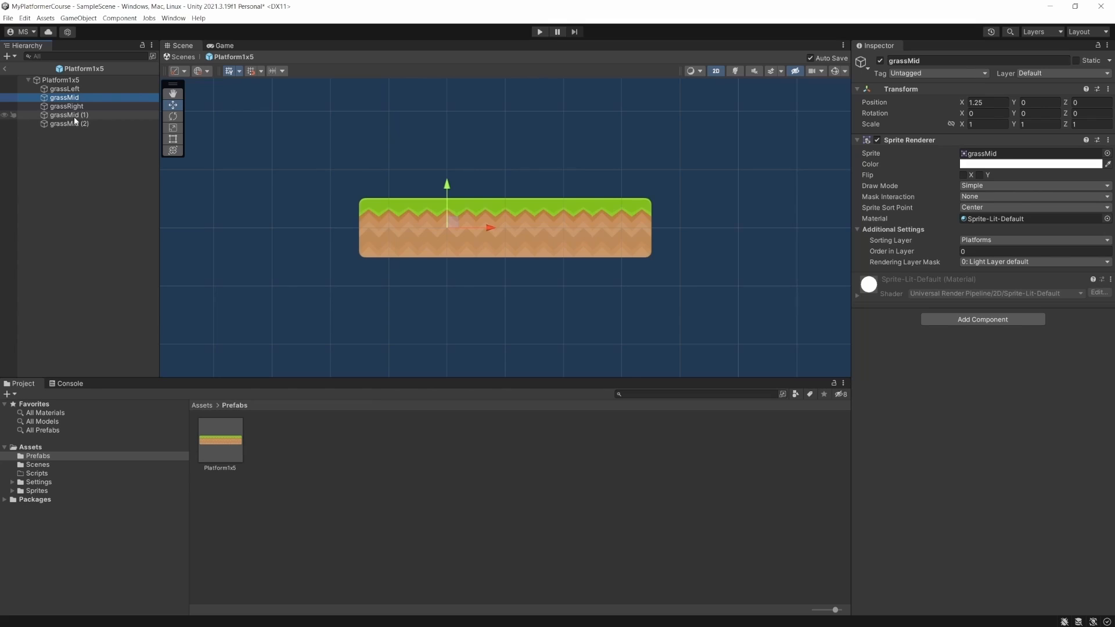
{"action": "left_click", "coordinate": [76, 115], "text": "ctrl"}
{"action": "left_click", "coordinate": [77, 123], "text": "ctrl"}
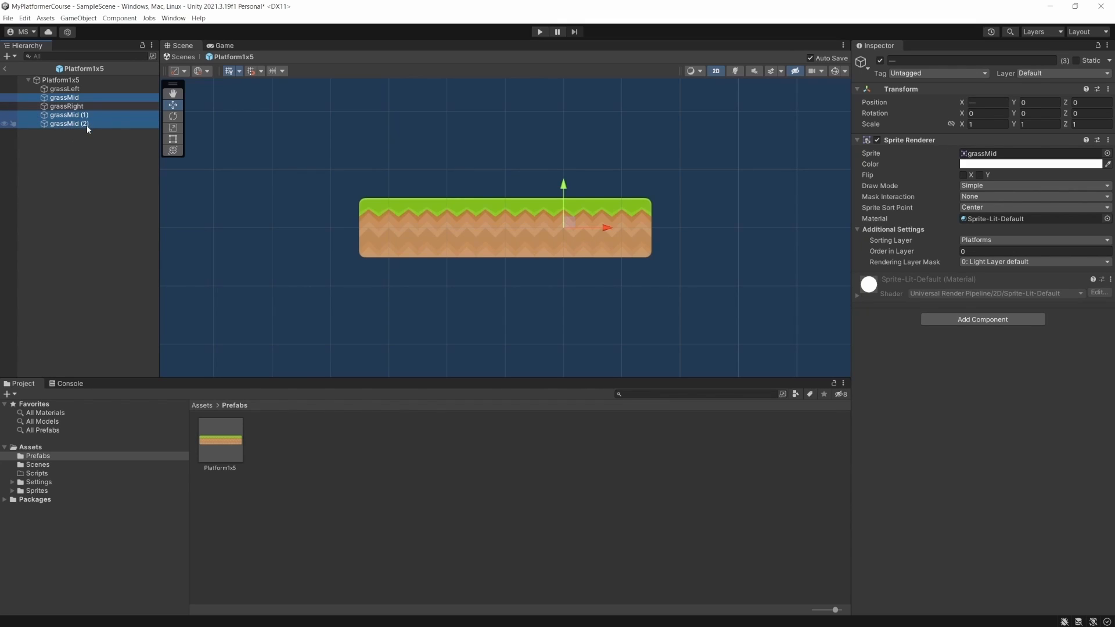
{"action": "left_click", "coordinate": [998, 164]}
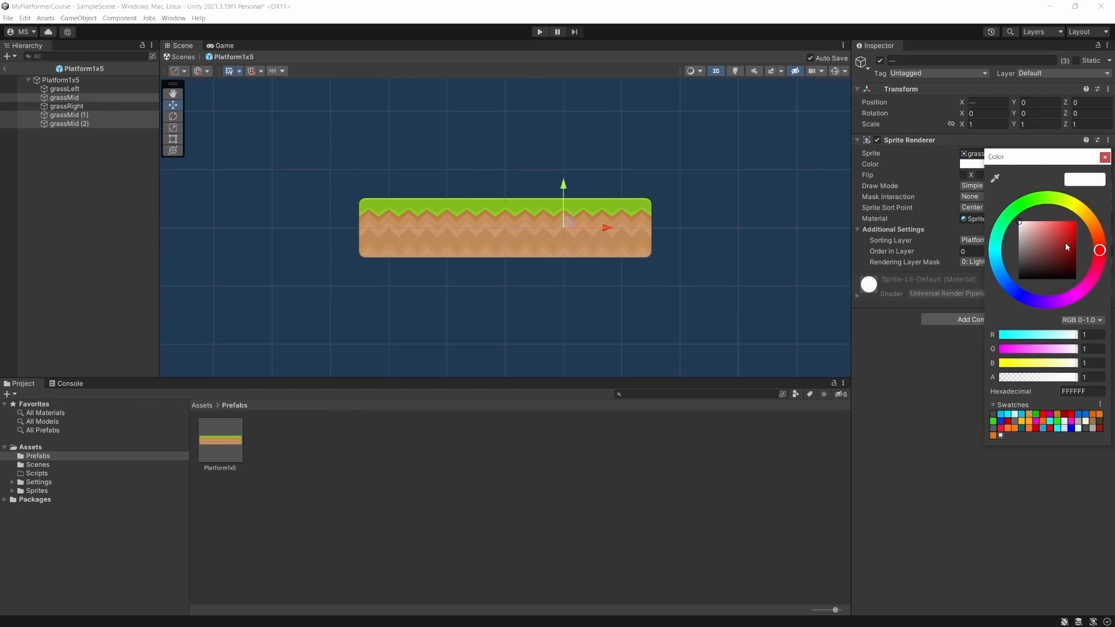
{"action": "left_click_drag", "start_coordinate": [1066, 247], "coordinate": [1077, 229]}
{"action": "left_click", "coordinate": [1105, 157]}
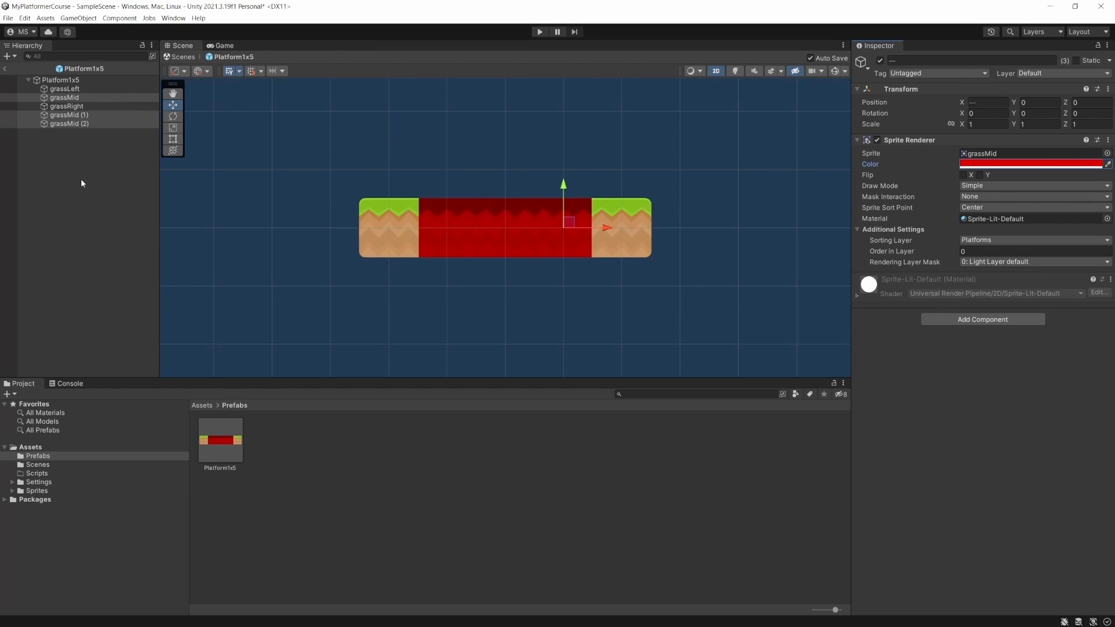
Step: Return to the scene and place another Platform1x5 prefab instance at about X 12.69, Y -3.88
{"action": "left_click", "coordinate": [6, 69]}
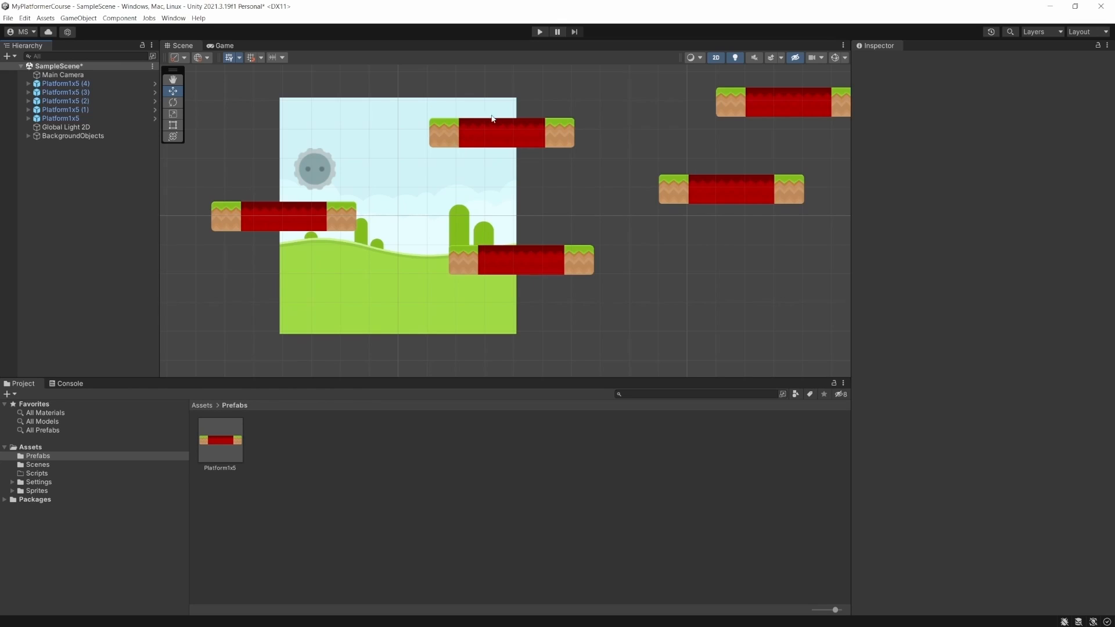
{"action": "scroll", "coordinate": [473, 196], "scroll_direction": "down", "scroll_amount": 3}
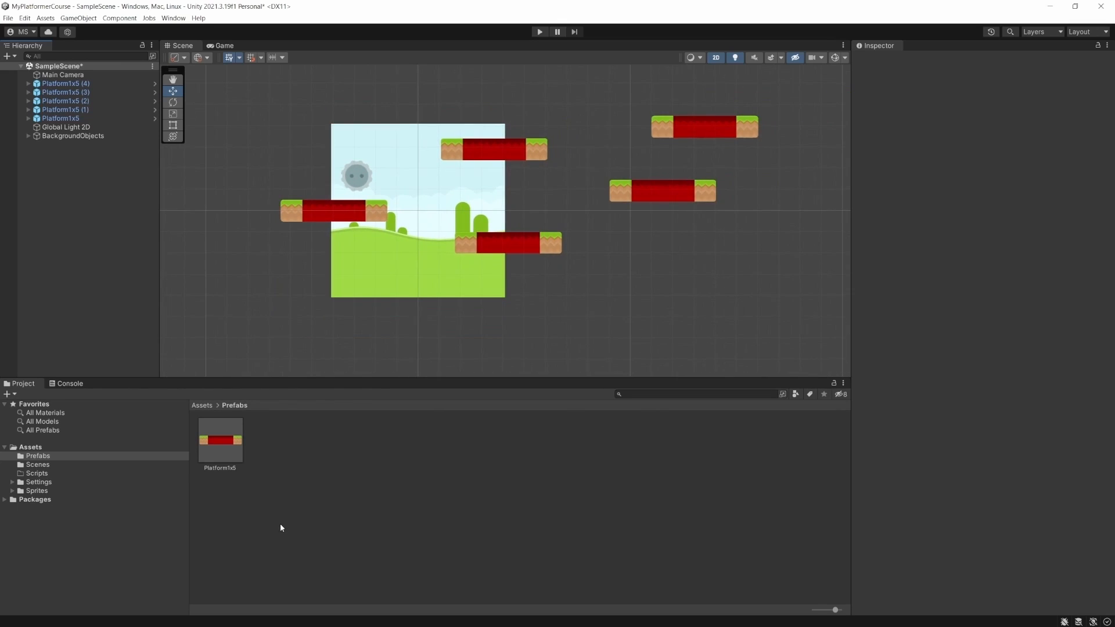
{"action": "left_click_drag", "start_coordinate": [218, 445], "coordinate": [632, 276]}
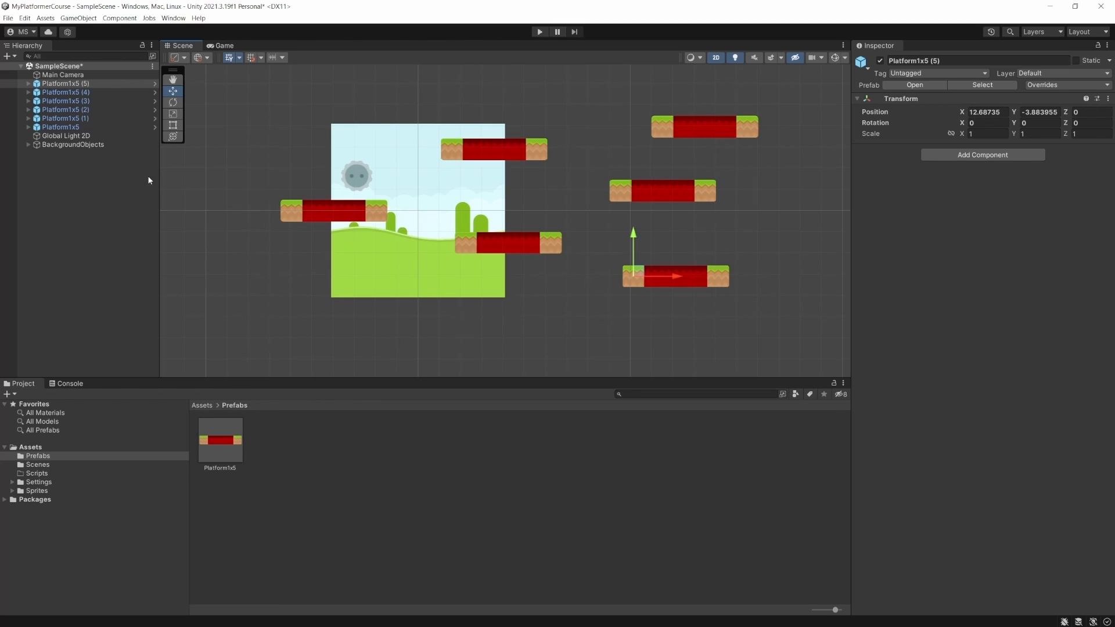
Step: Tint only the first grassMid sprite of the Platform1x5 (3) instance blue (0022DD) and close the colour picker
{"action": "left_click", "coordinate": [76, 93]}
{"action": "left_click", "coordinate": [65, 110]}
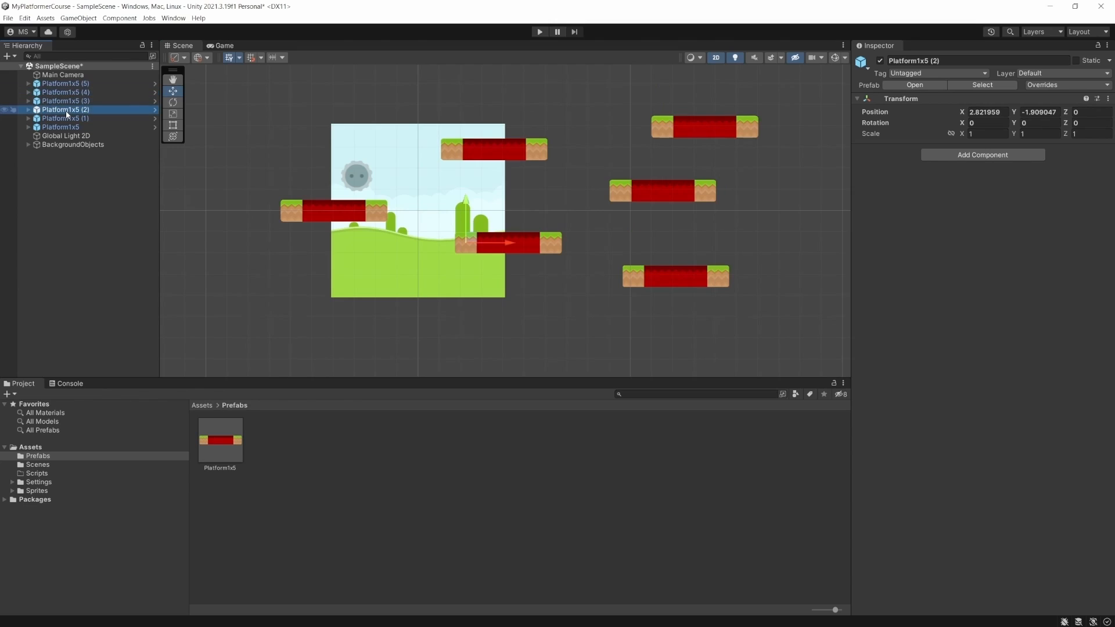
{"action": "left_click", "coordinate": [68, 101]}
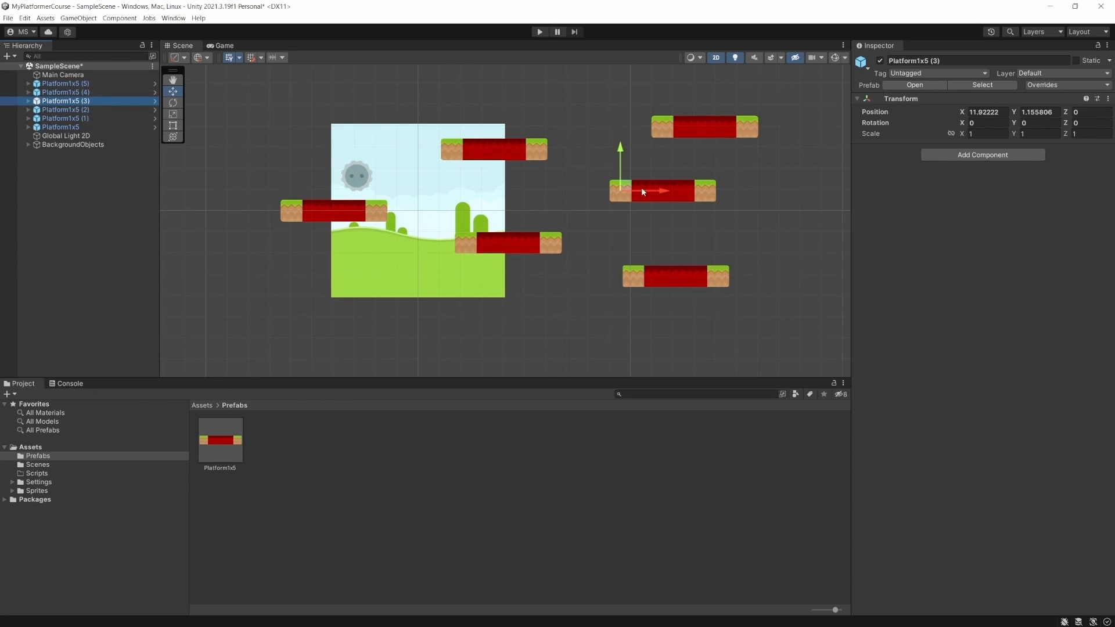
{"action": "left_click", "coordinate": [27, 101]}
{"action": "left_click", "coordinate": [74, 119]}
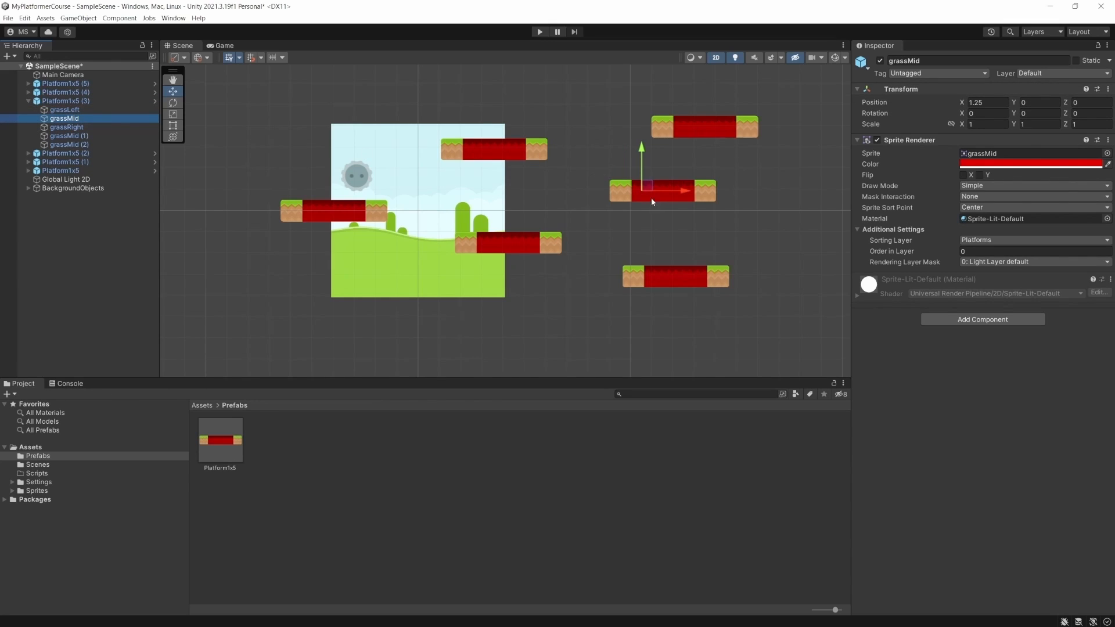
{"action": "left_click", "coordinate": [1037, 164]}
{"action": "left_click", "coordinate": [1014, 291]}
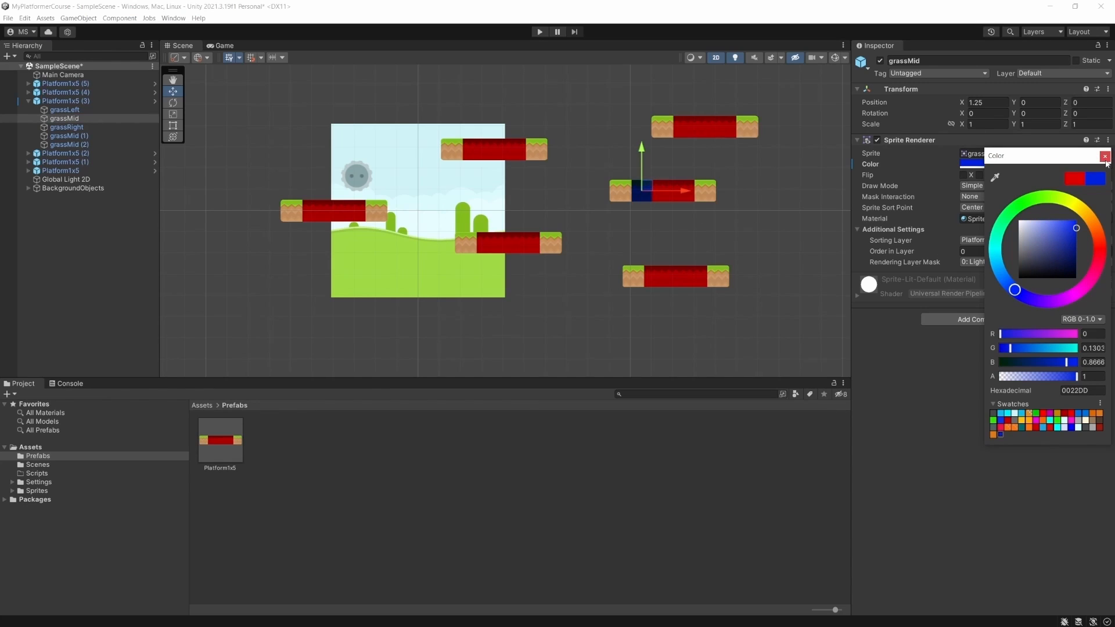
{"action": "key", "text": "Escape"}
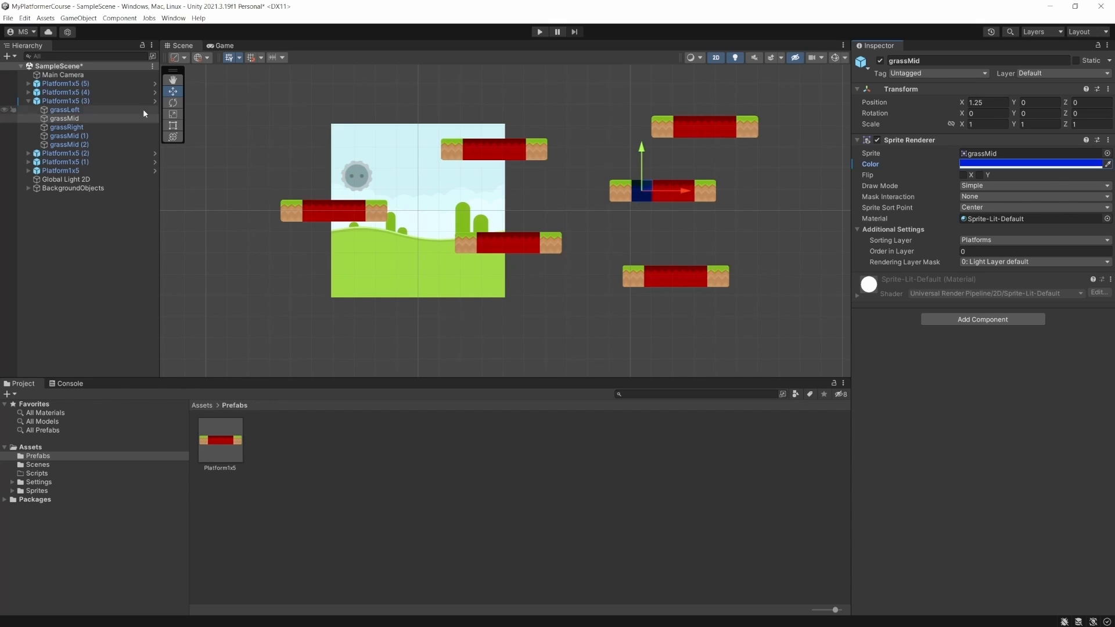
Step: Open the source prefab of Platform1x5 (3) in context, return to the scene, and locate its prefab asset in the project
{"action": "left_click", "coordinate": [56, 101]}
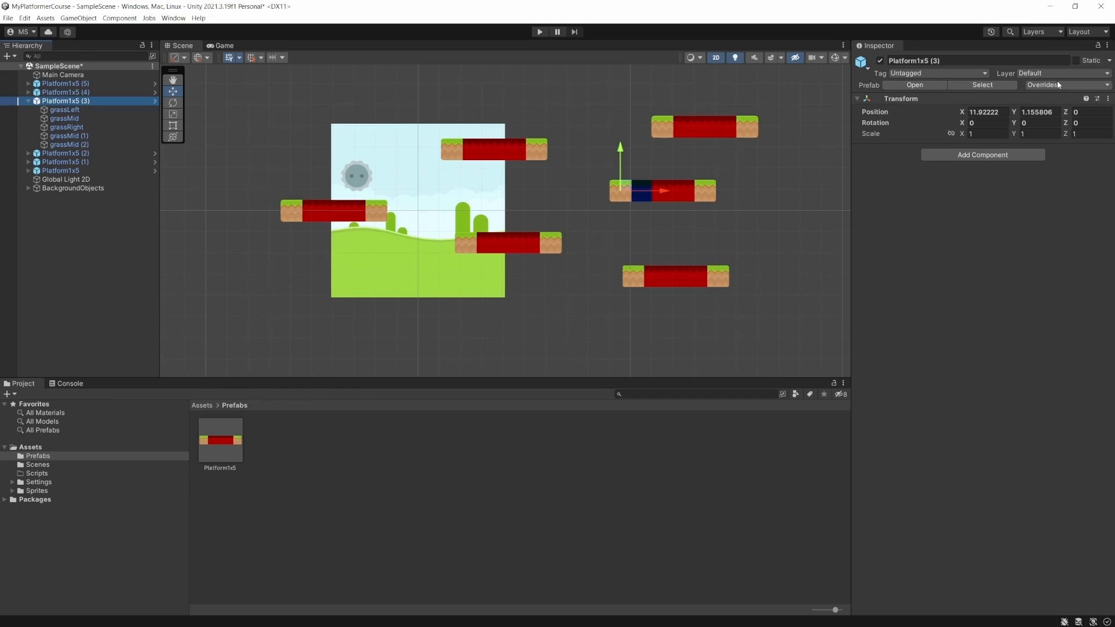
{"action": "left_click", "coordinate": [912, 85]}
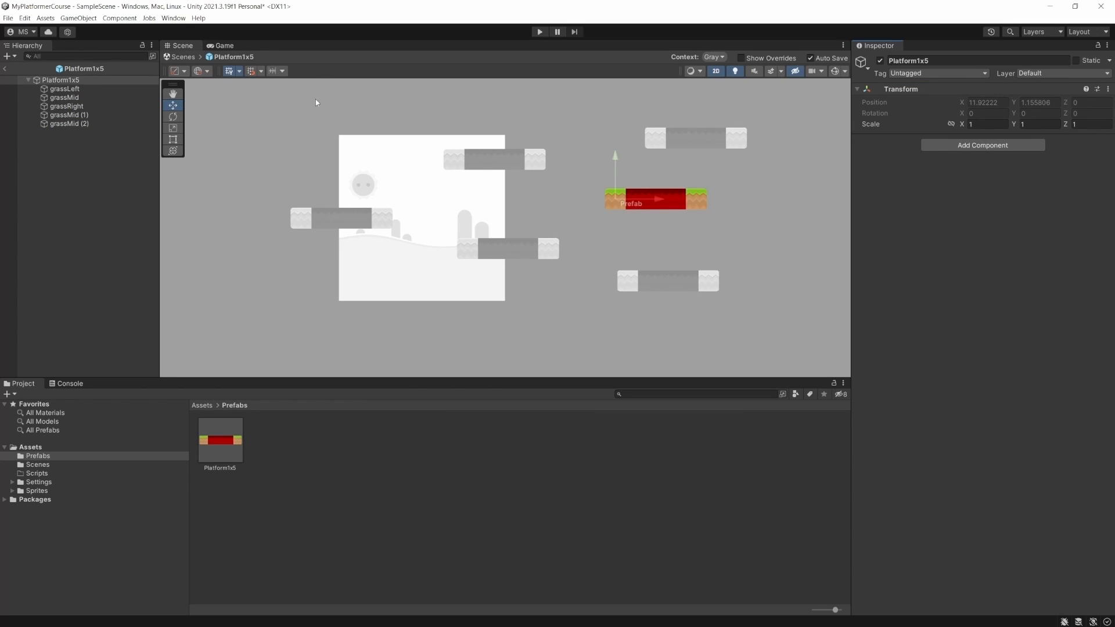
{"action": "left_click", "coordinate": [7, 69]}
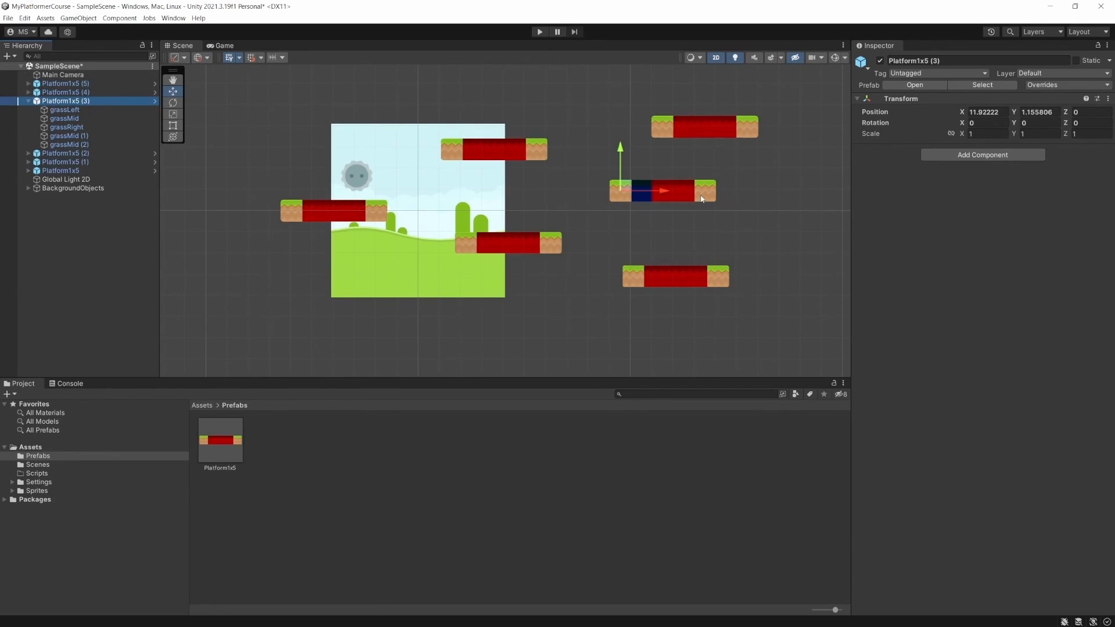
{"action": "left_click", "coordinate": [982, 84]}
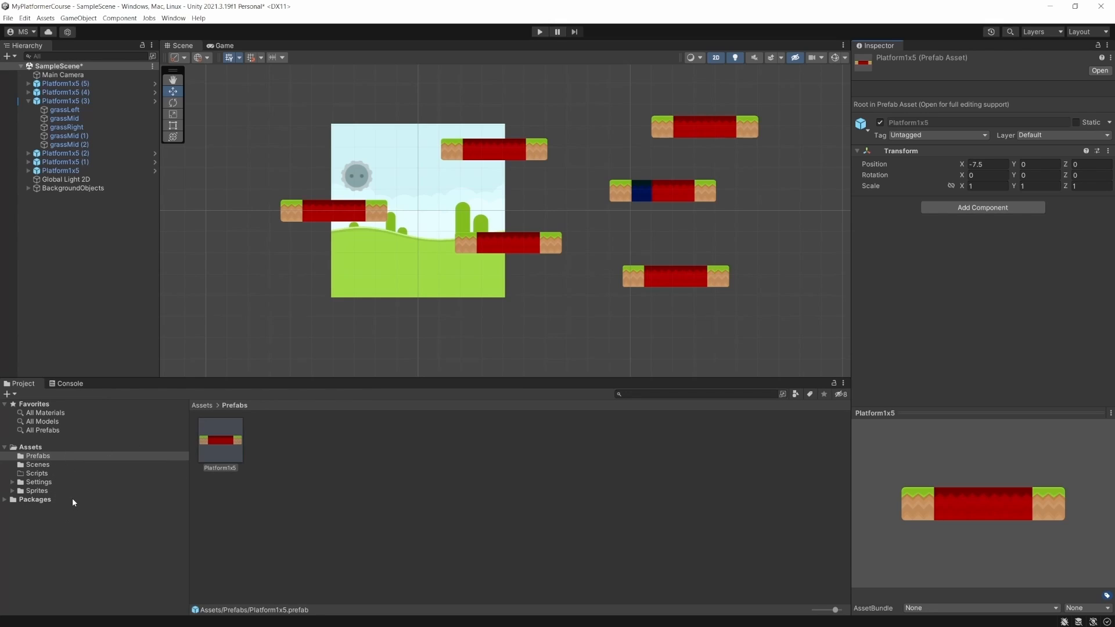
{"action": "left_click", "coordinate": [70, 103]}
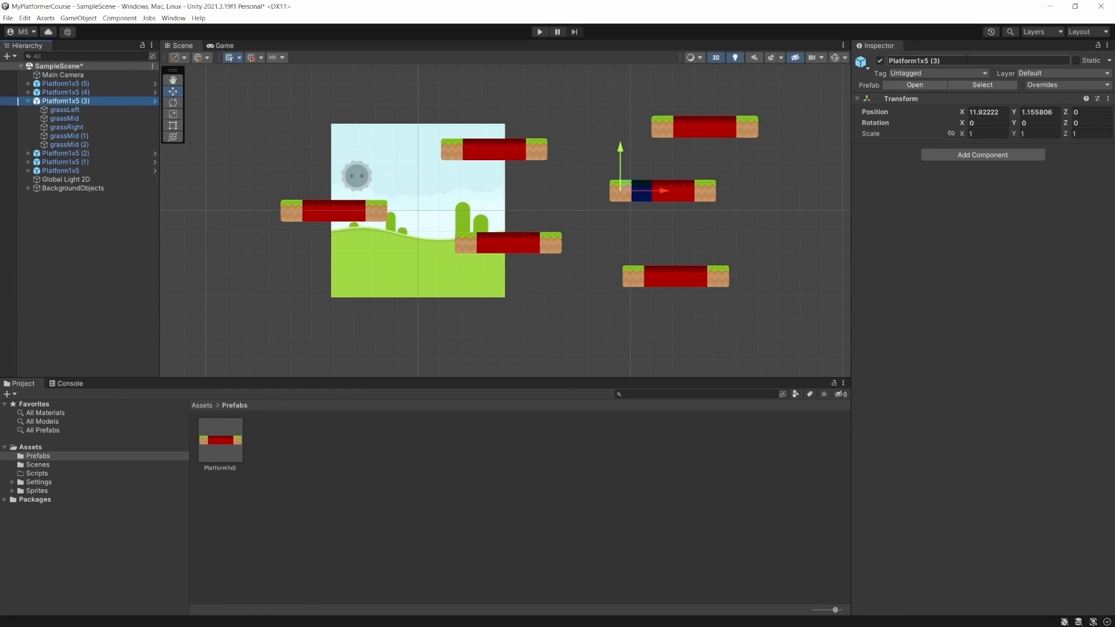
{"action": "left_click", "coordinate": [985, 87]}
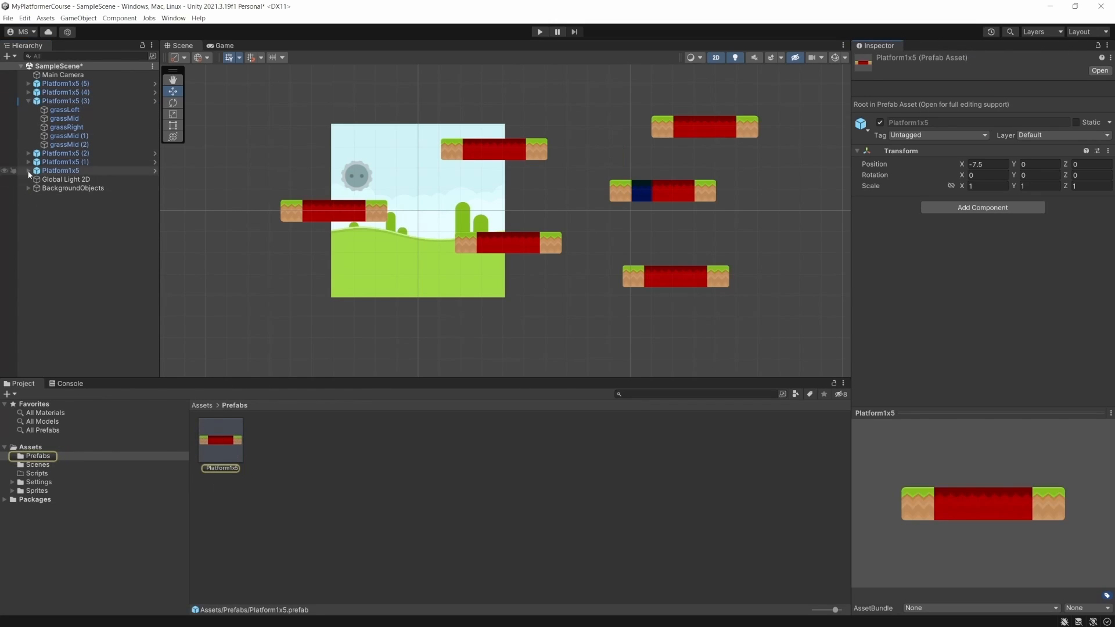
Step: Revert all overrides on the Platform1x5 (3) instance
{"action": "left_click", "coordinate": [66, 101]}
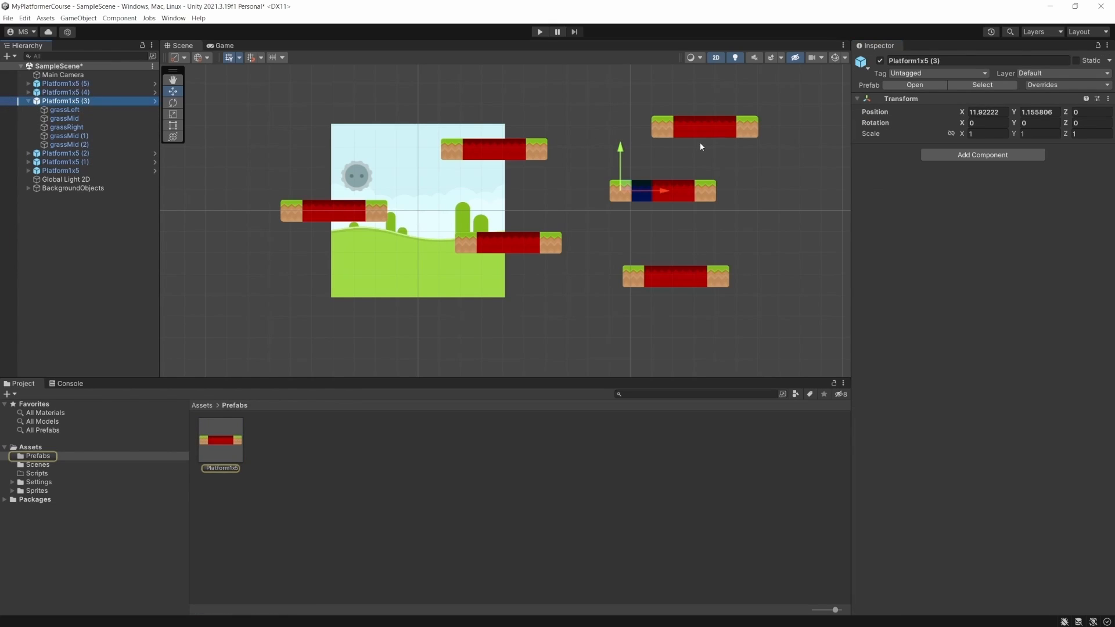
{"action": "left_click", "coordinate": [1053, 85]}
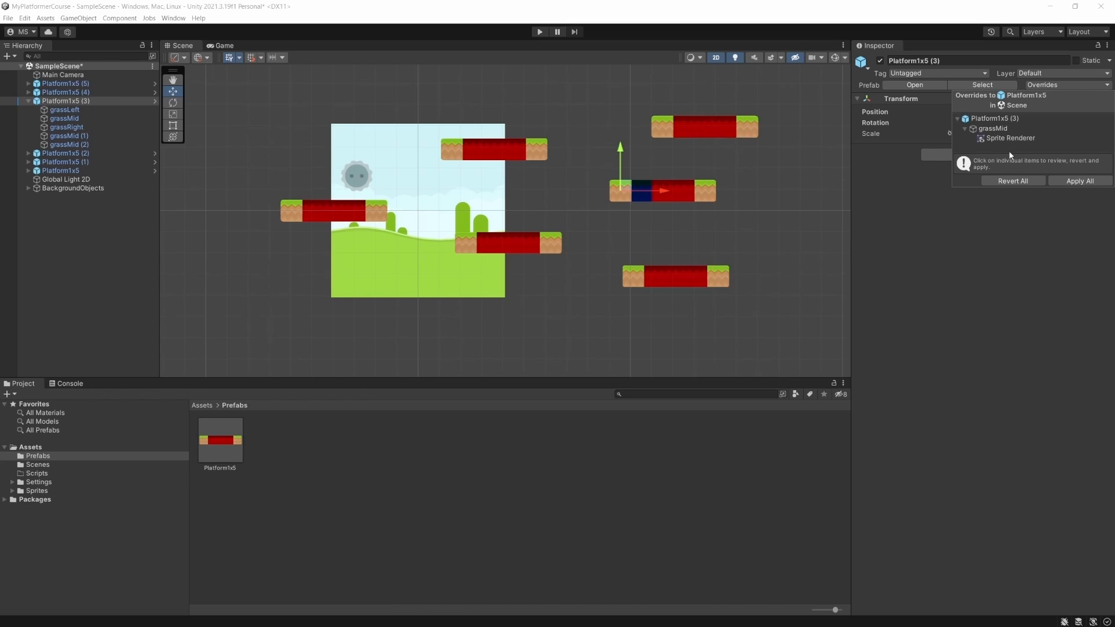
{"action": "left_click", "coordinate": [1026, 182]}
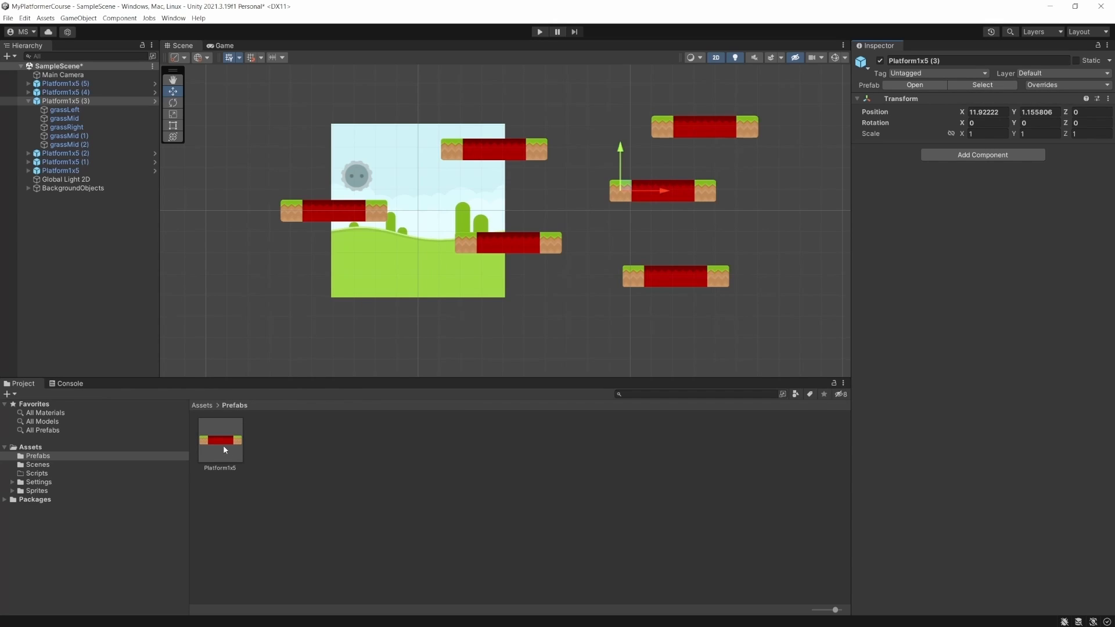
Step: Tint the first grassMid sprite of Platform1x5 (3) blue (0007DD) and close the colour picker
{"action": "left_click", "coordinate": [74, 103]}
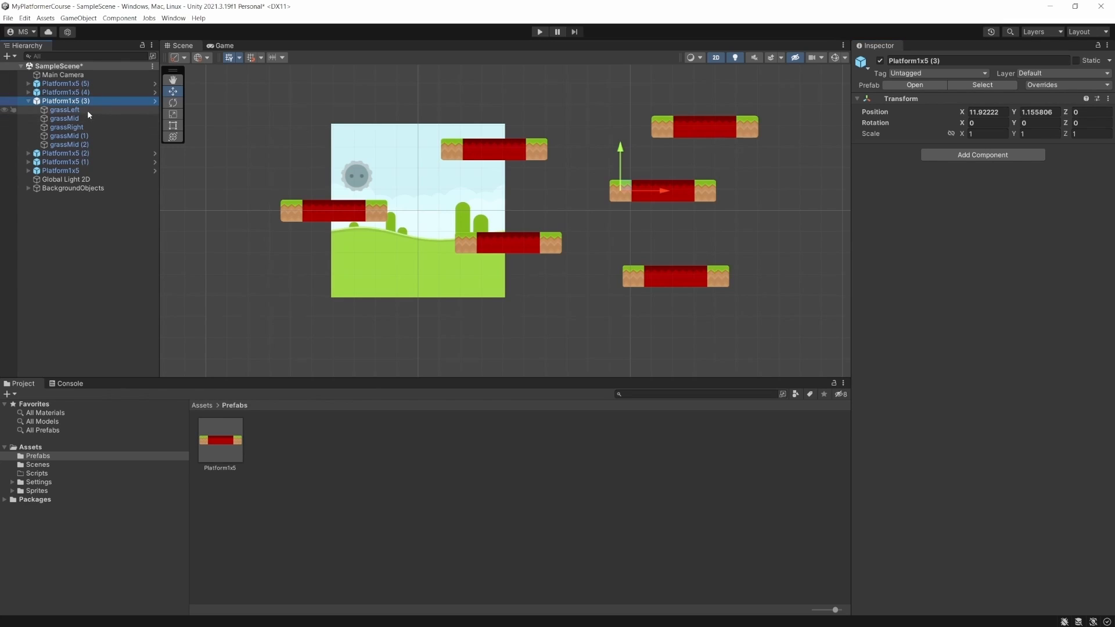
{"action": "left_click", "coordinate": [82, 118]}
{"action": "left_click", "coordinate": [1031, 163]}
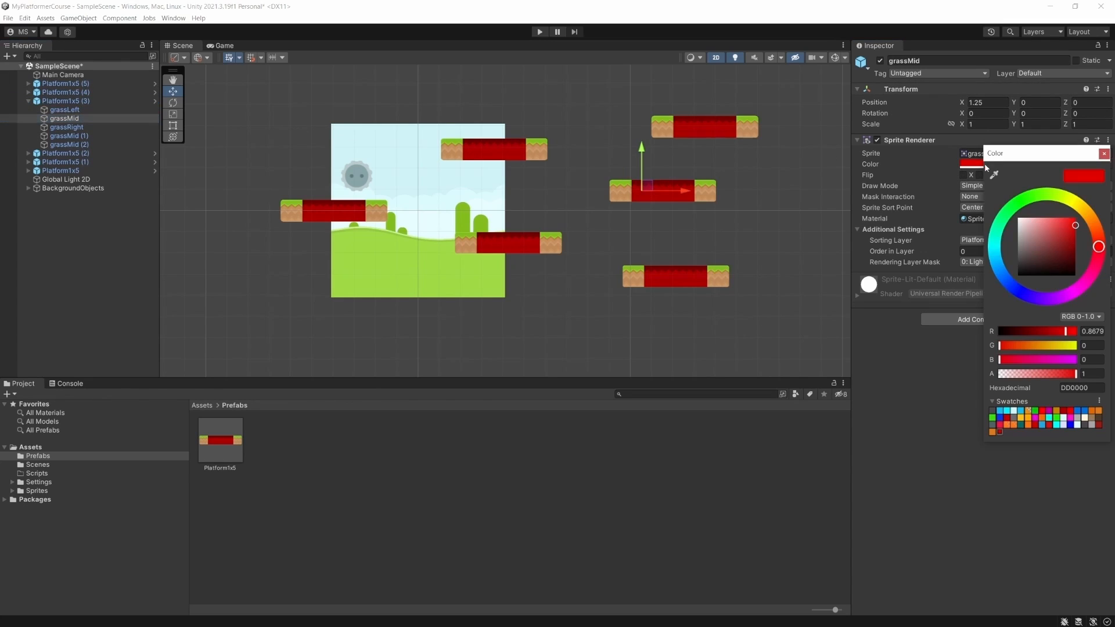
{"action": "left_click", "coordinate": [1023, 289]}
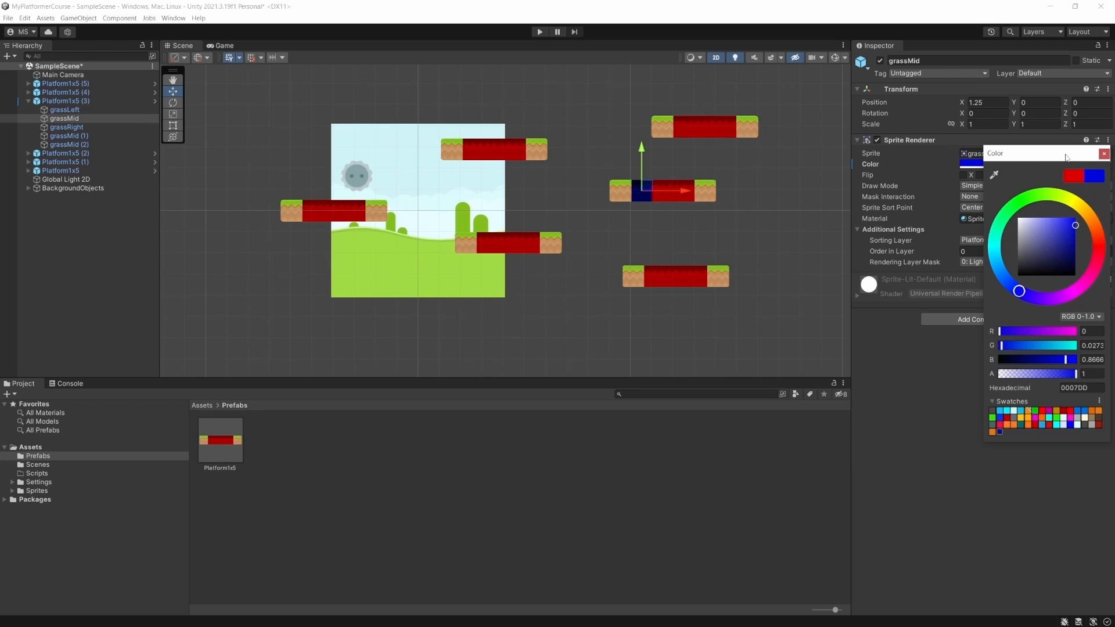
{"action": "left_click", "coordinate": [1104, 153]}
Step: Apply all overrides of the Platform1x5 (3) instance to the Platform1x5 prefab
{"action": "left_click", "coordinate": [82, 102]}
{"action": "left_click", "coordinate": [1049, 86]}
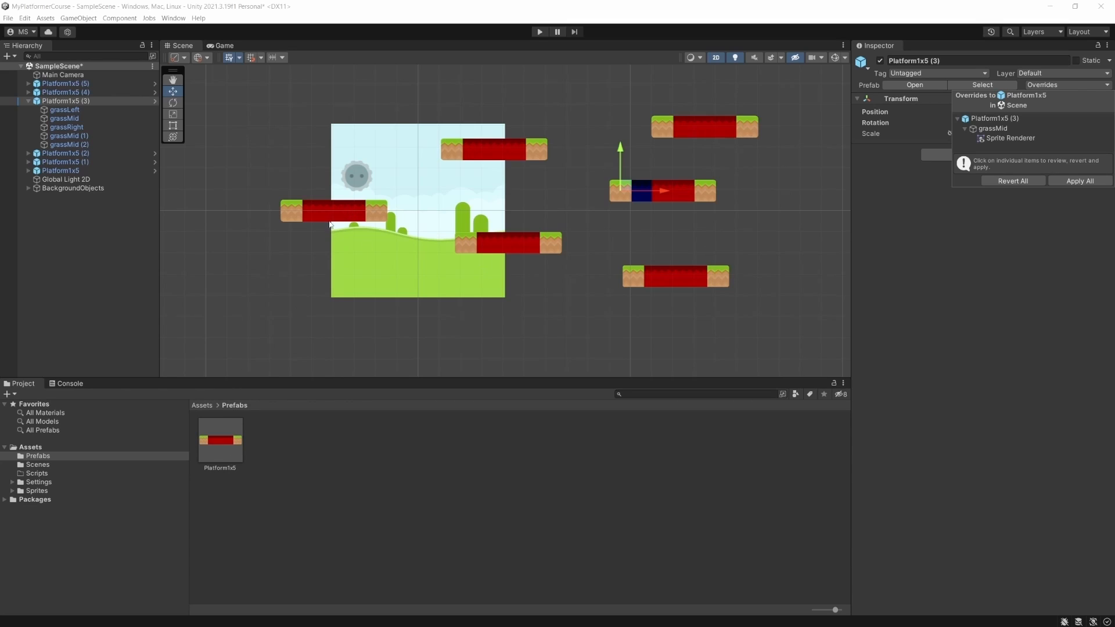
{"action": "left_click", "coordinate": [1084, 181]}
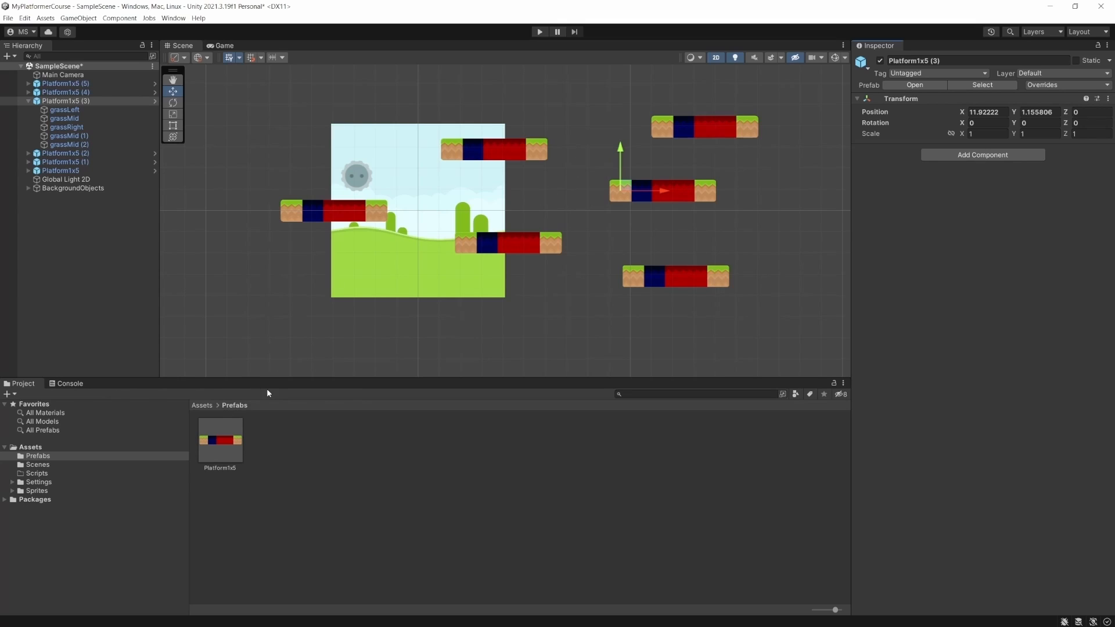
Step: Show the contents of the Alien sprites folder in kenney_platformer-art-extended-enemies and collapse the Sprites folder tree
{"action": "left_click", "coordinate": [13, 491]}
{"action": "scroll", "coordinate": [40, 461], "scroll_direction": "down", "scroll_amount": 3}
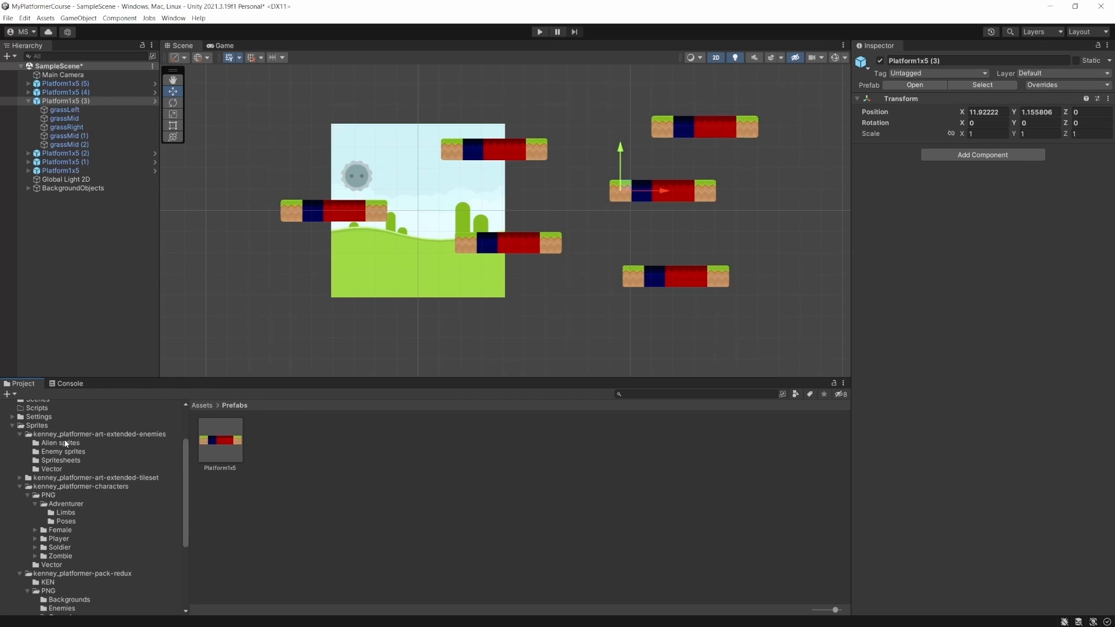
{"action": "left_click", "coordinate": [60, 443]}
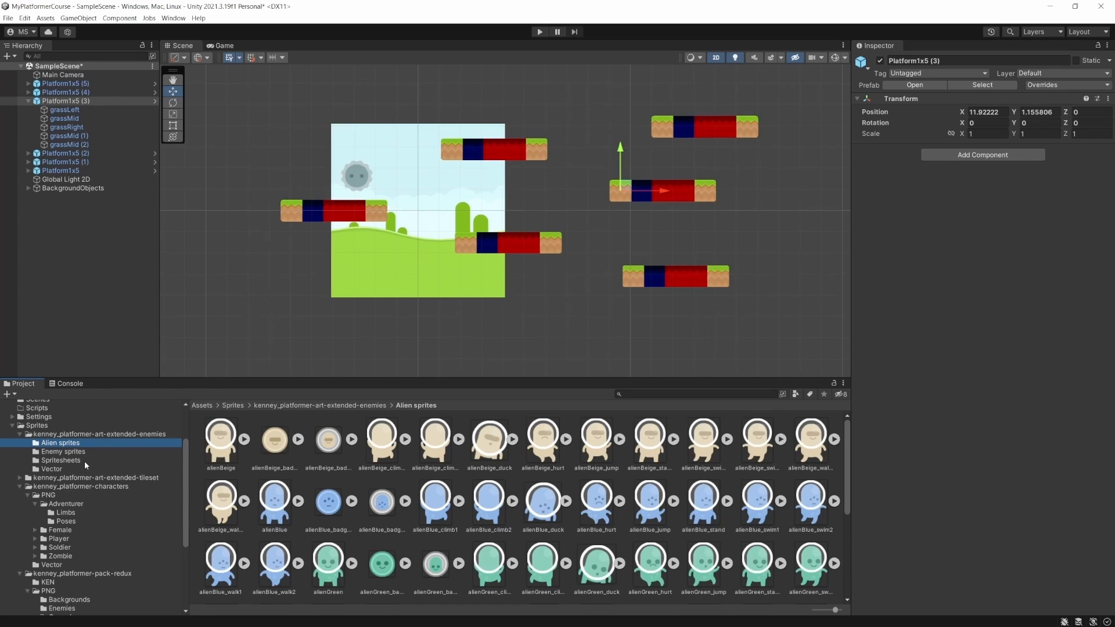
{"action": "left_click", "coordinate": [13, 425]}
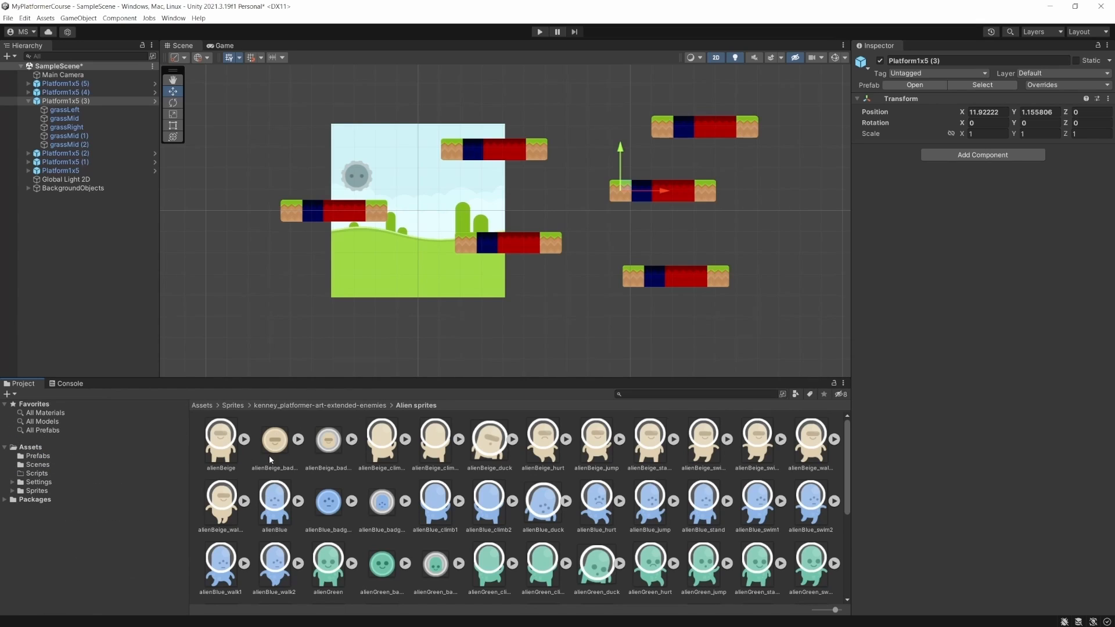